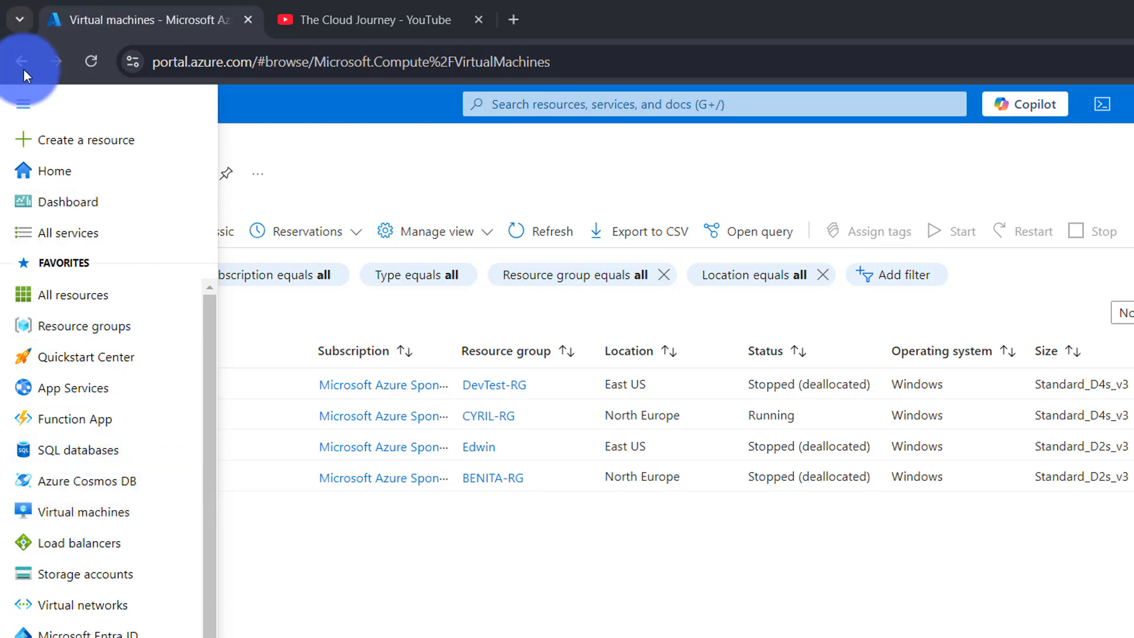
Open the virtual machines list and start creating a new Azure virtual machine
left_click(22, 106)
left_click(22, 106)
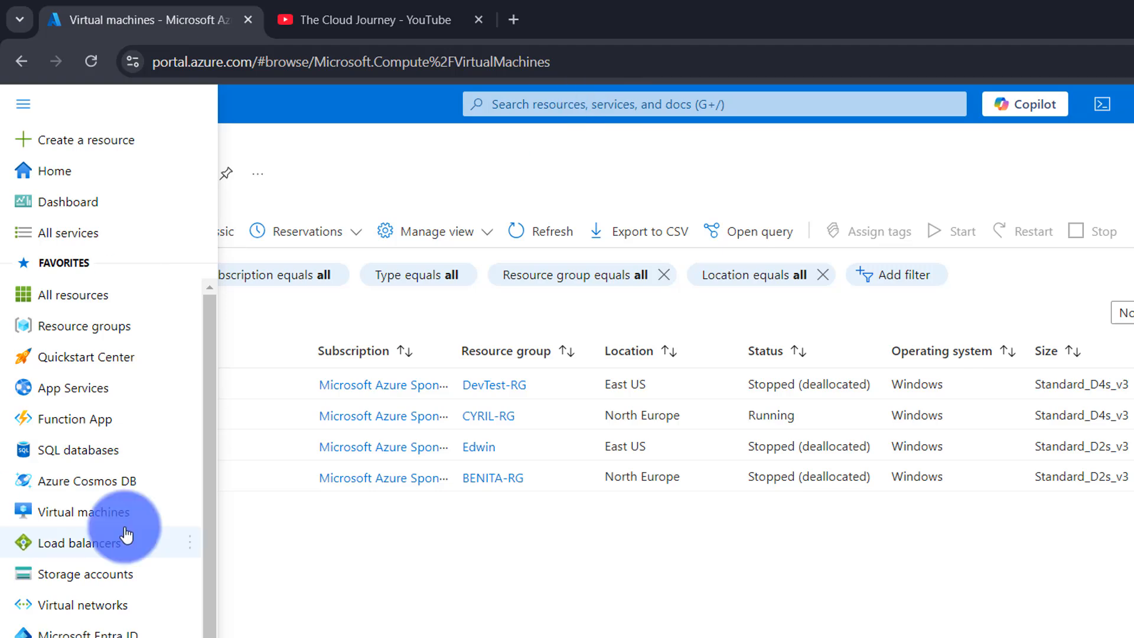
left_click(62, 521)
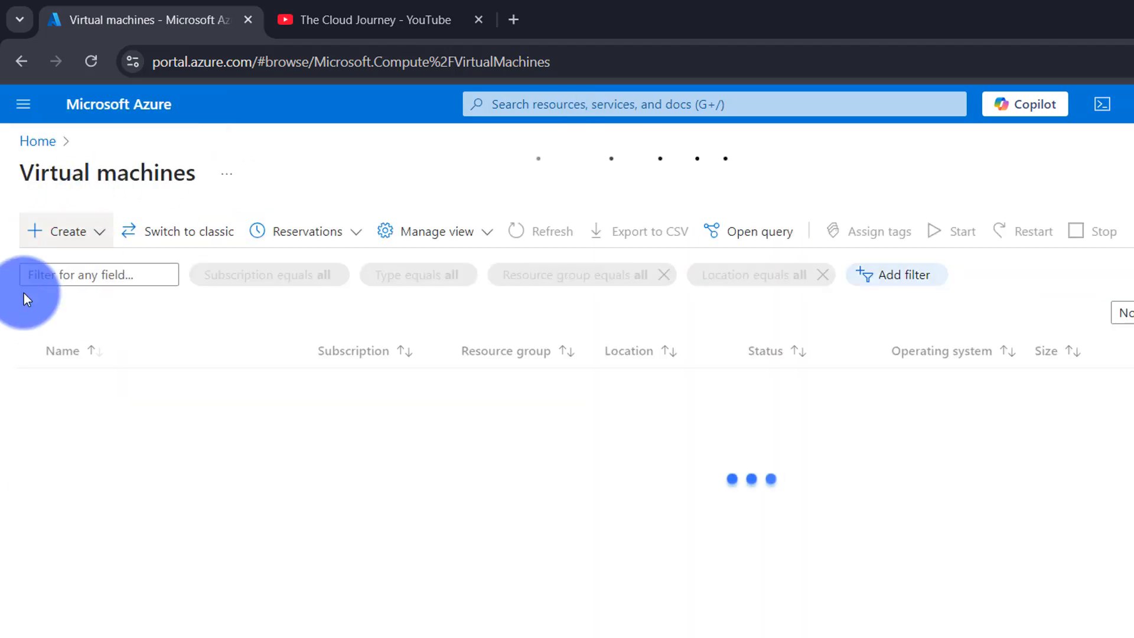
left_click(92, 235)
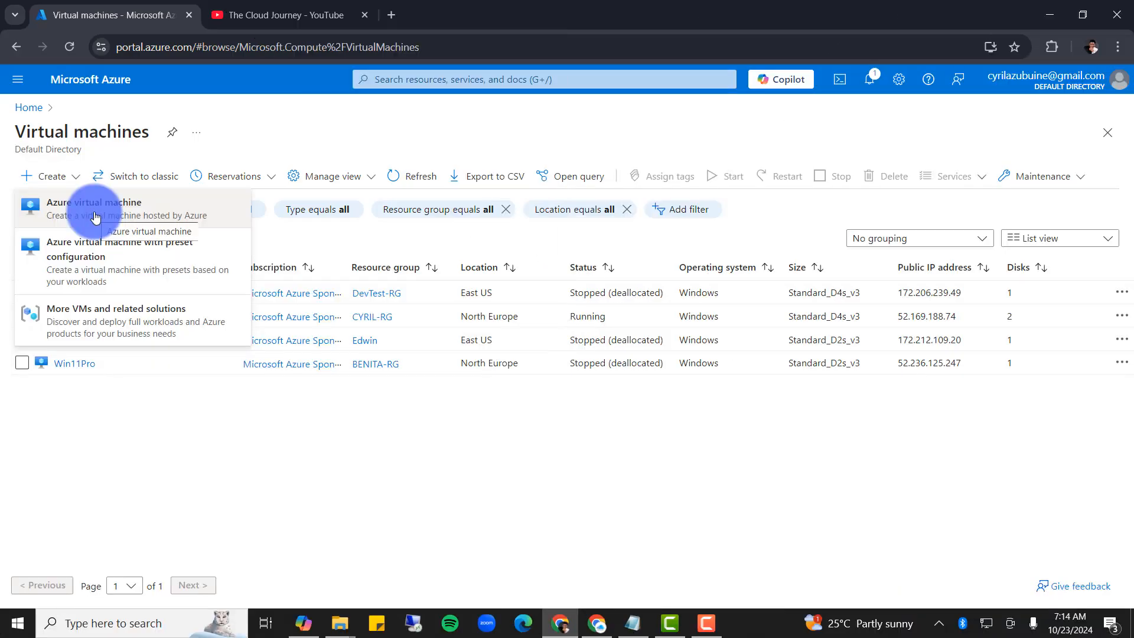
left_click(126, 282)
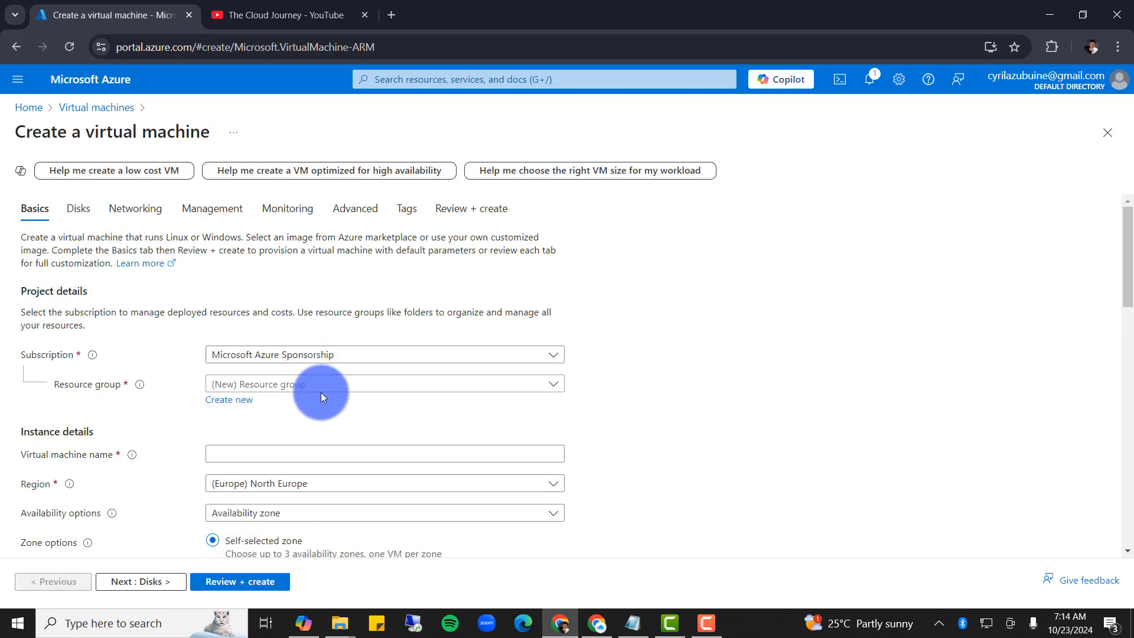
left_click(317, 384)
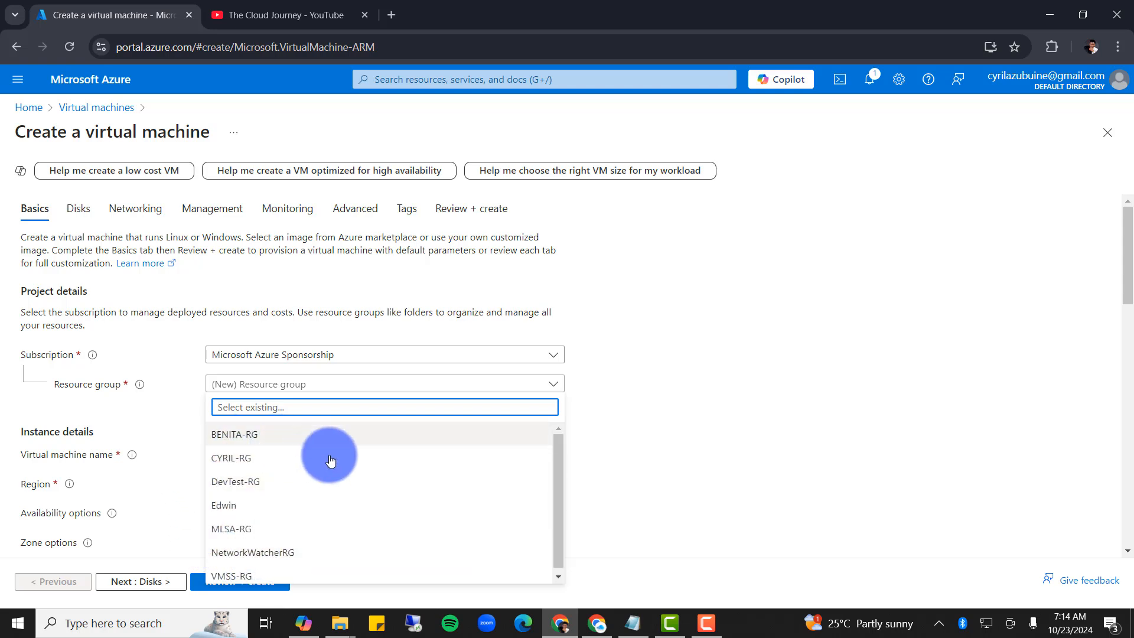
scroll(287, 554, "down", 1)
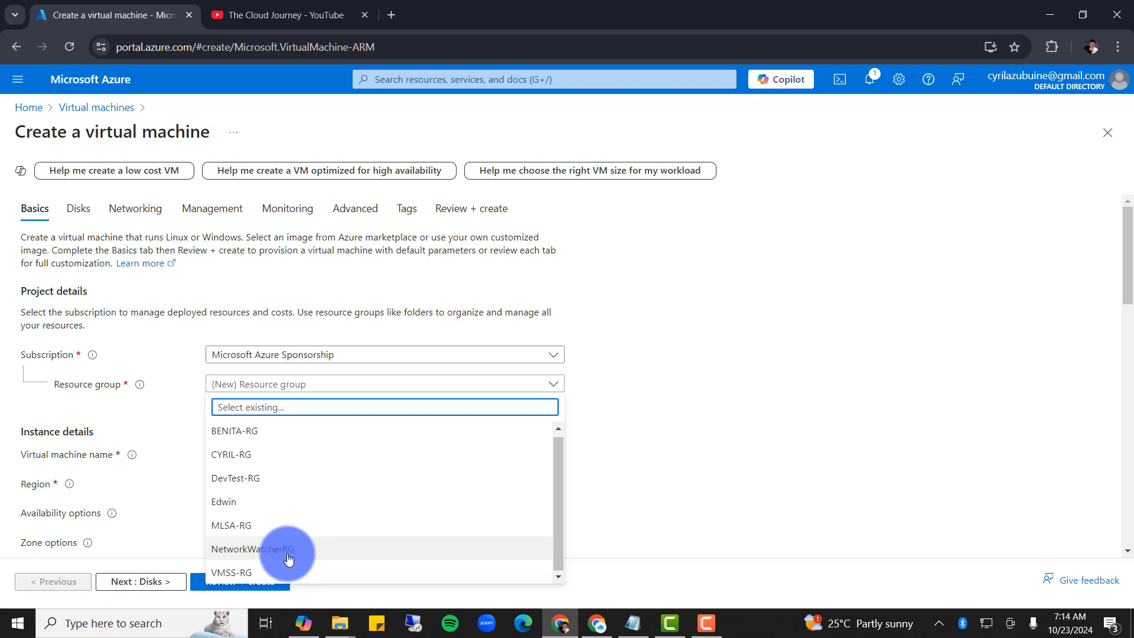
left_click(625, 438)
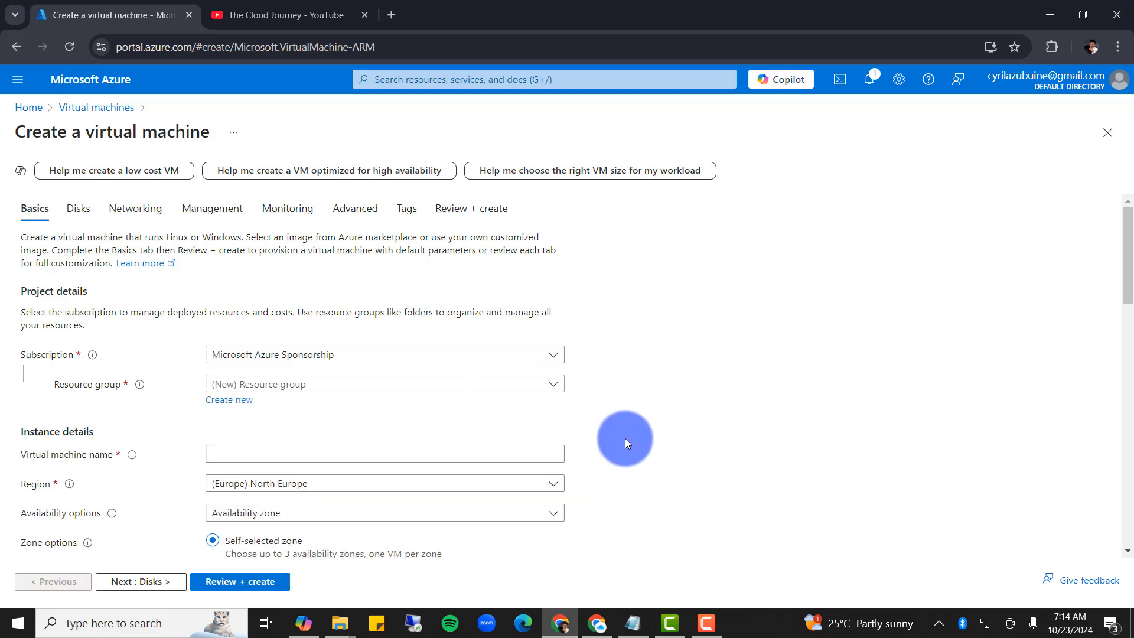
Create a new resource group named Cloud-RG for the virtual machine
left_click(227, 400)
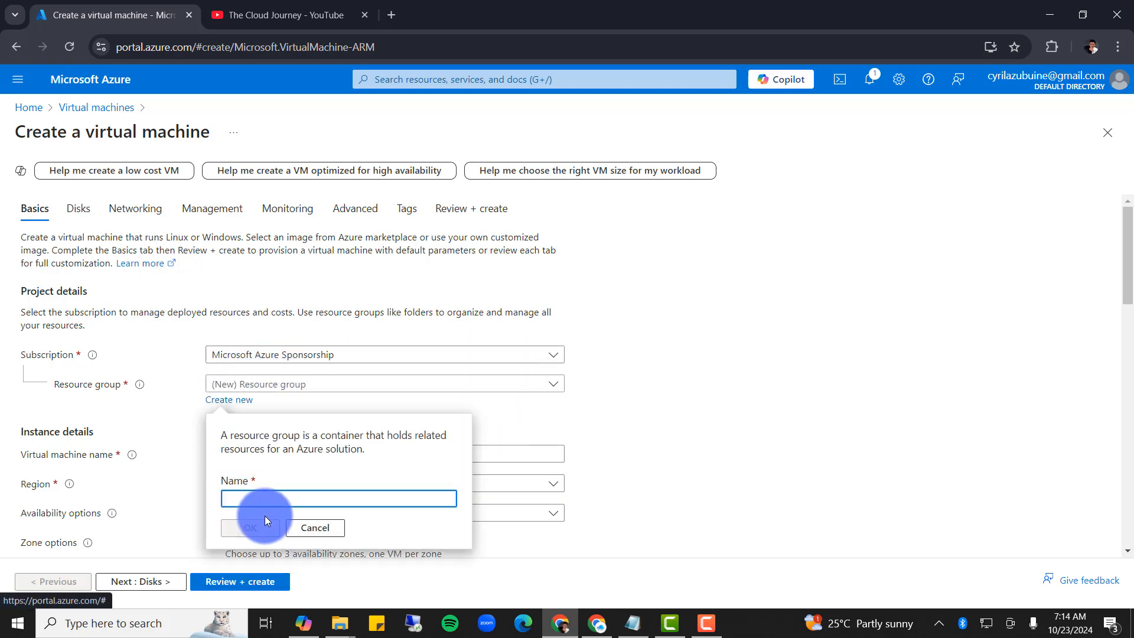
type("C")
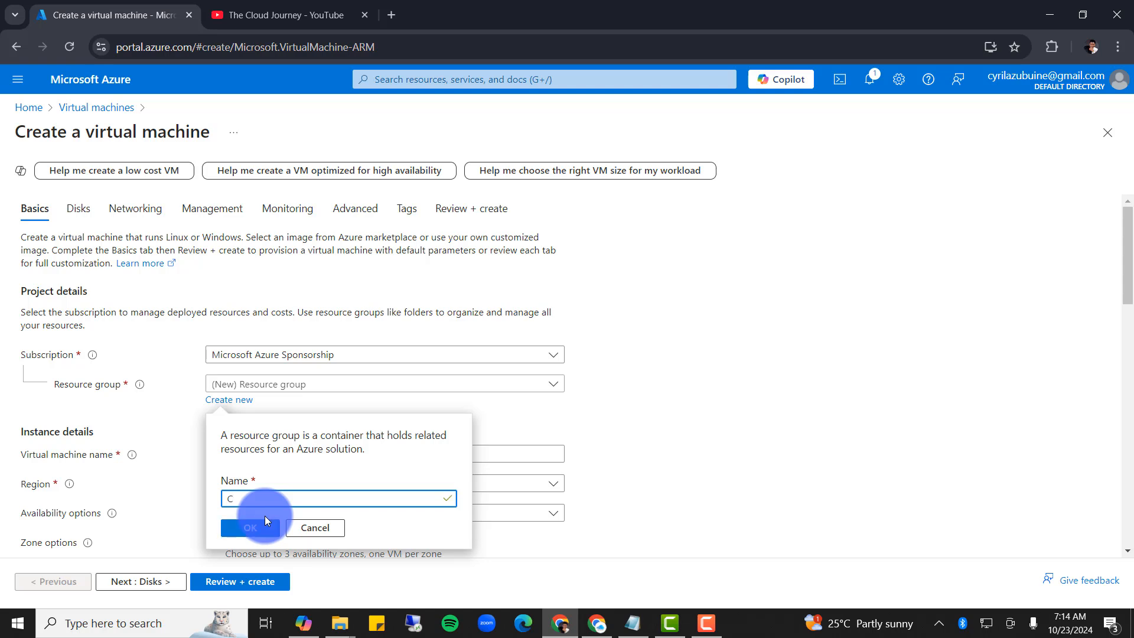
type("loud-R")
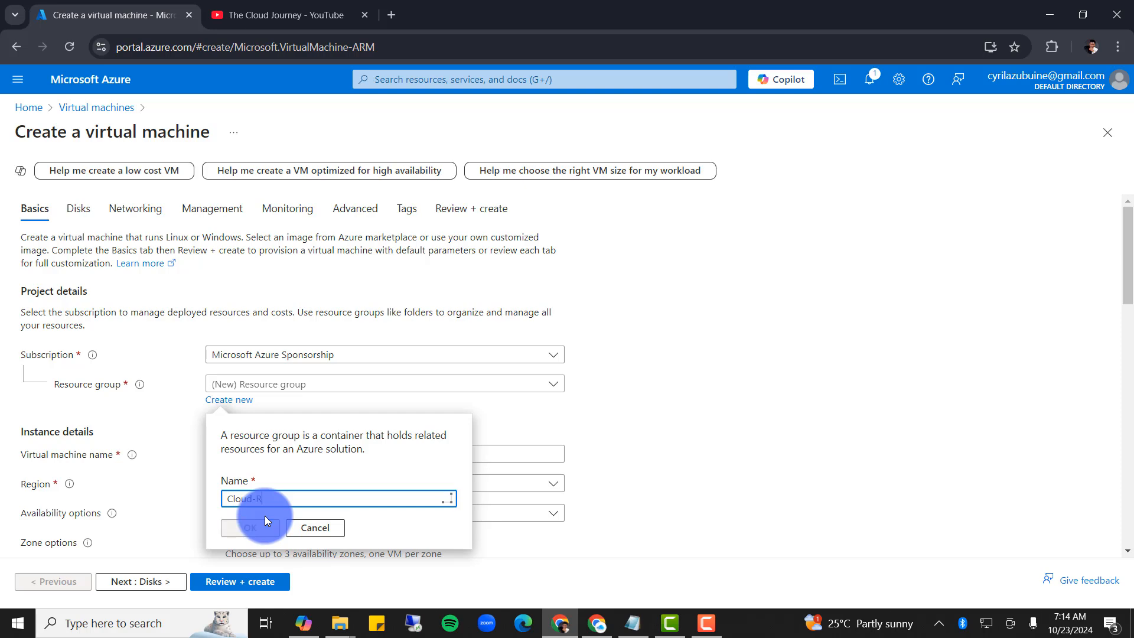
type("G")
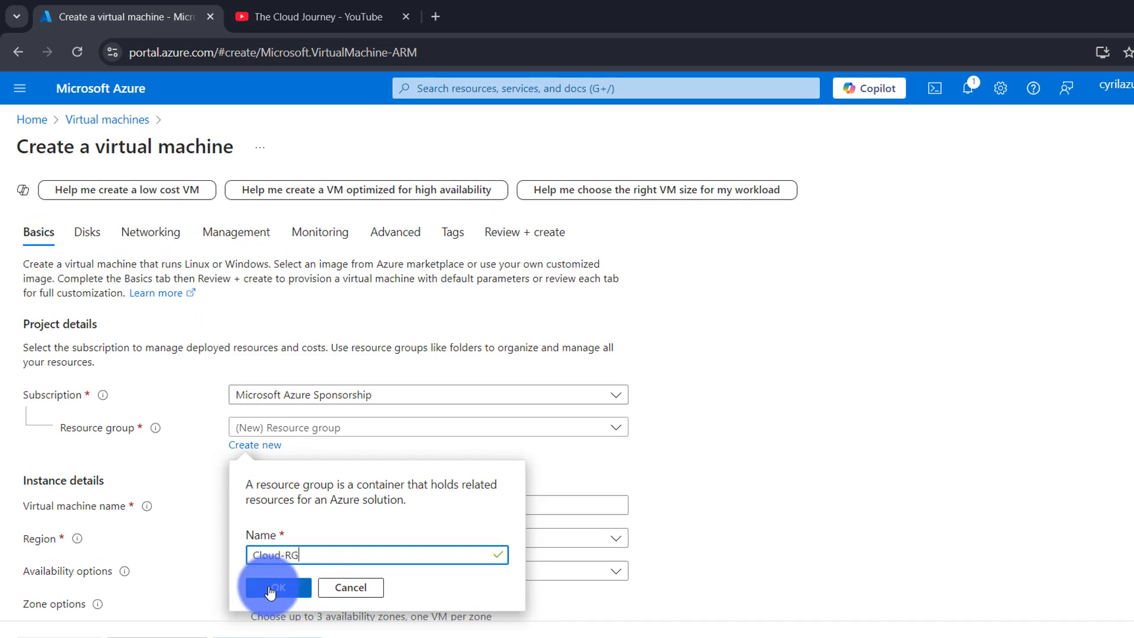
left_click(278, 587)
Name the virtual machine Web-Server and set its availability options to No infrastructure redundancy required
scroll(771, 388, "down", 2)
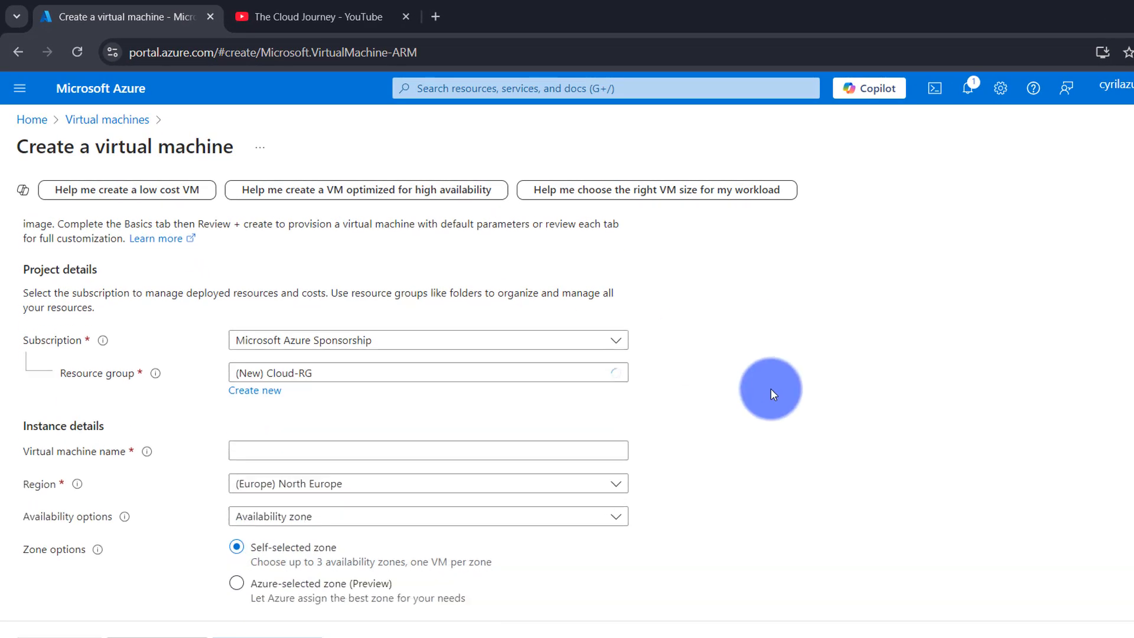
scroll(771, 389, "down", 2)
left_click(400, 348)
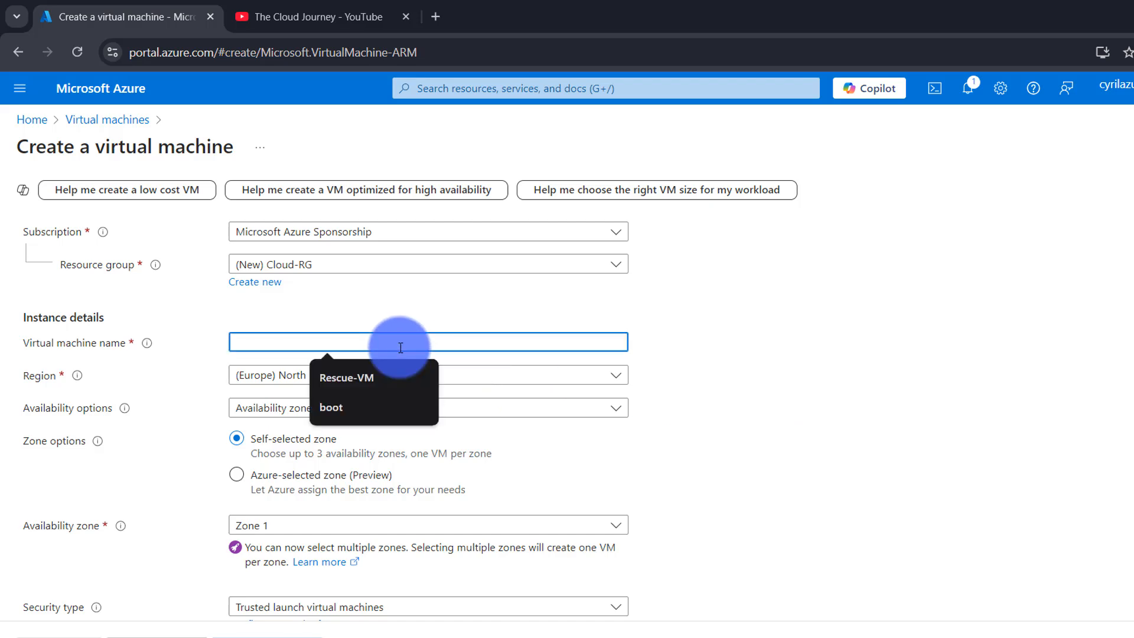
type("Web-Server")
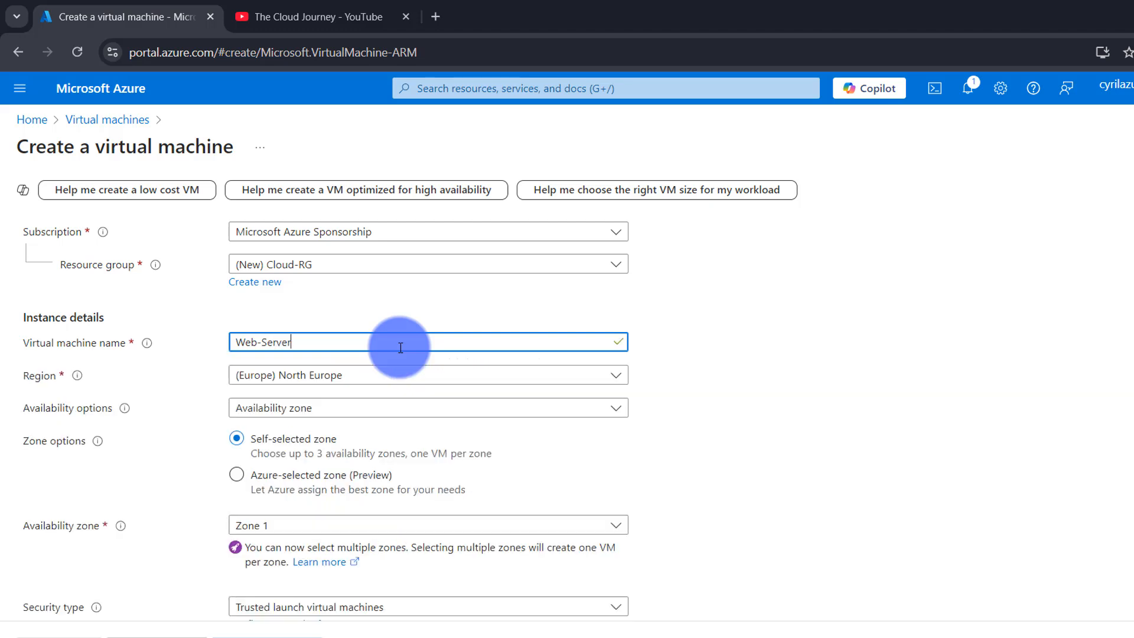
left_click(347, 407)
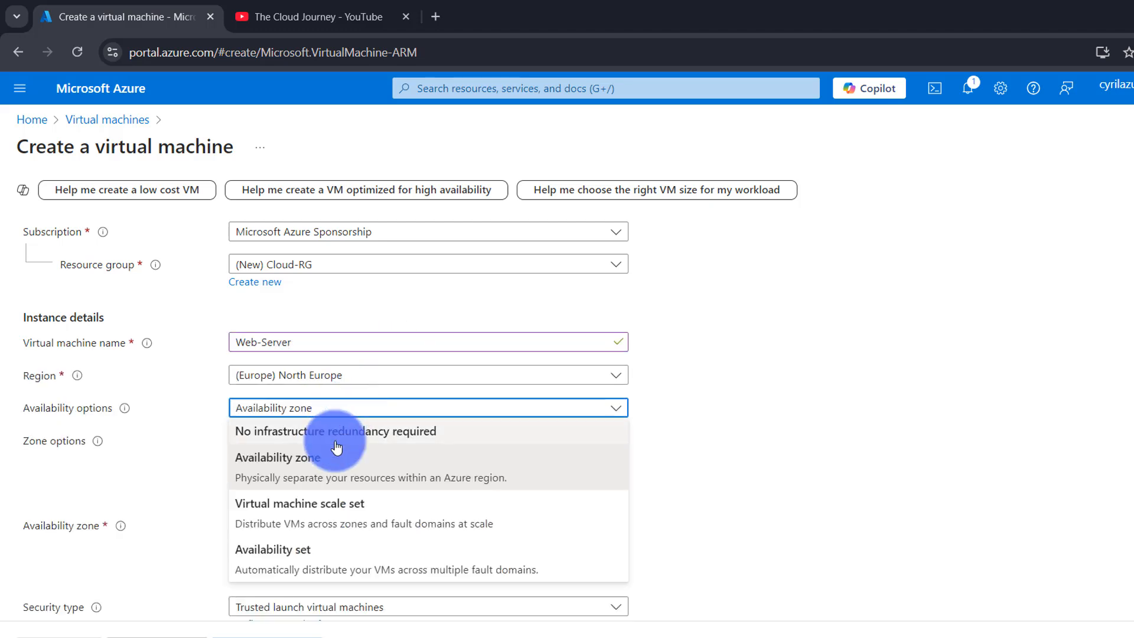
left_click(333, 431)
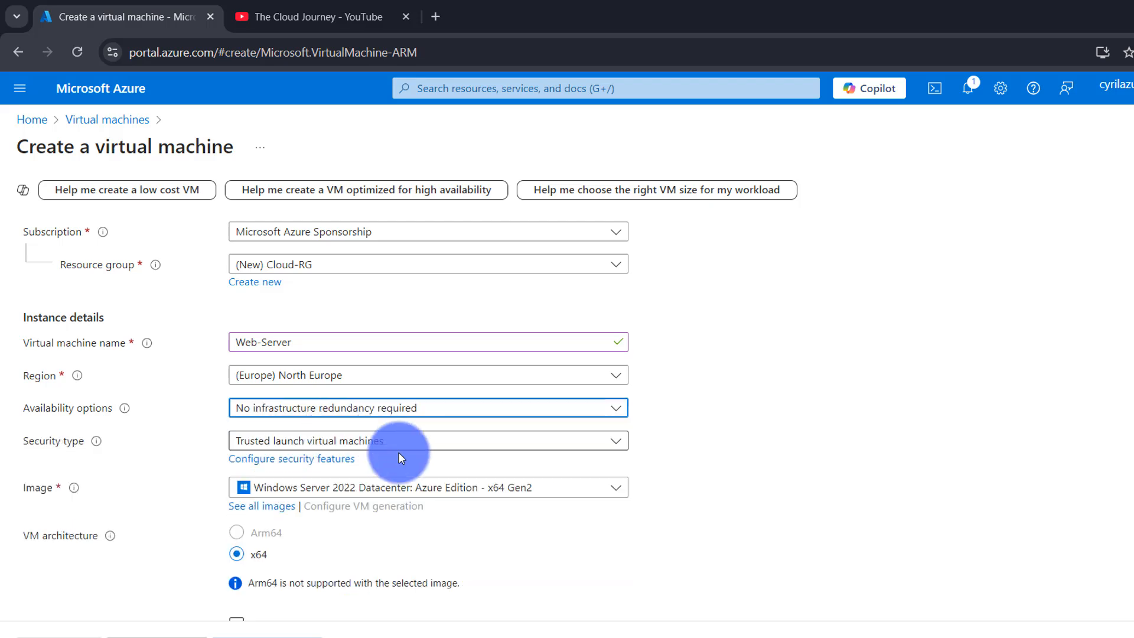
Set the security type to Standard and the image to Windows Server 2019 Datacenter - x64 Gen2
left_click(375, 440)
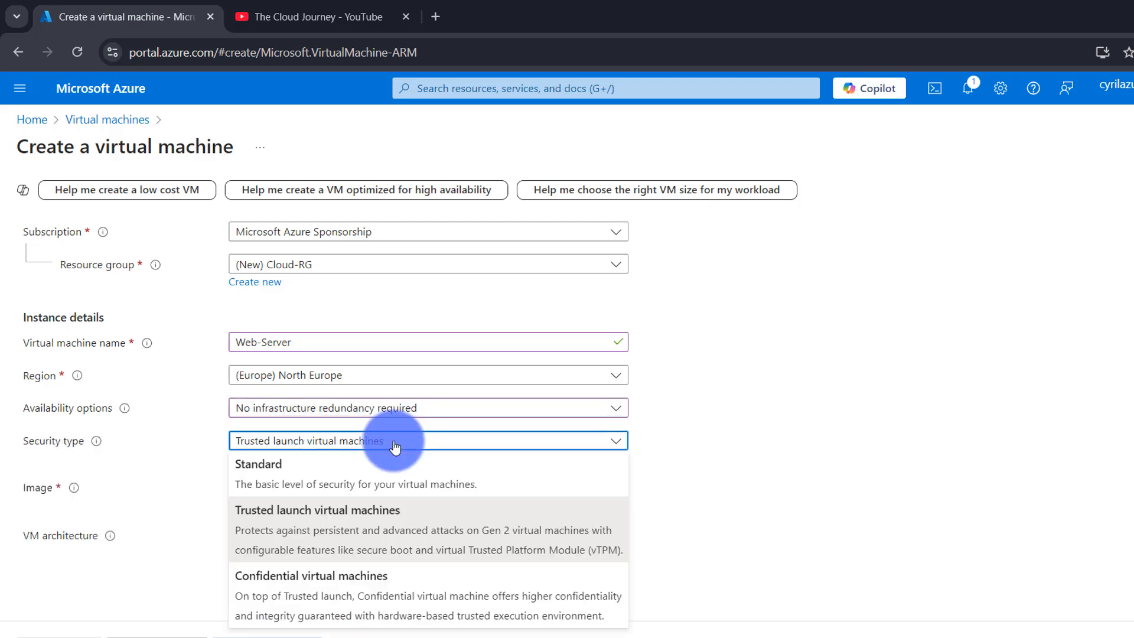
left_click(346, 475)
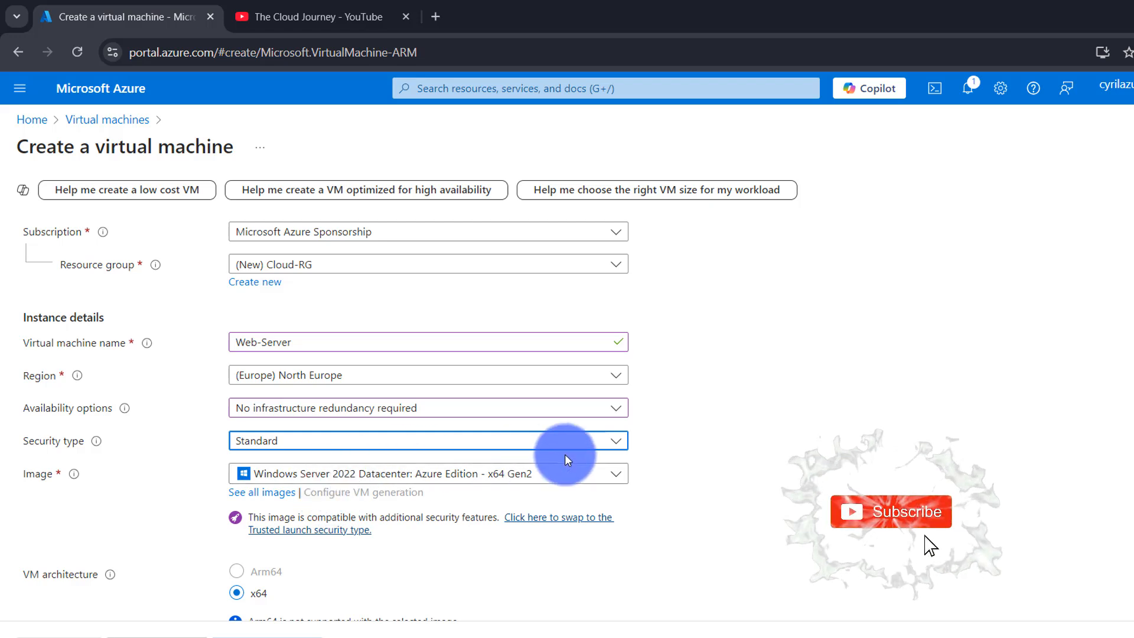
left_click(614, 474)
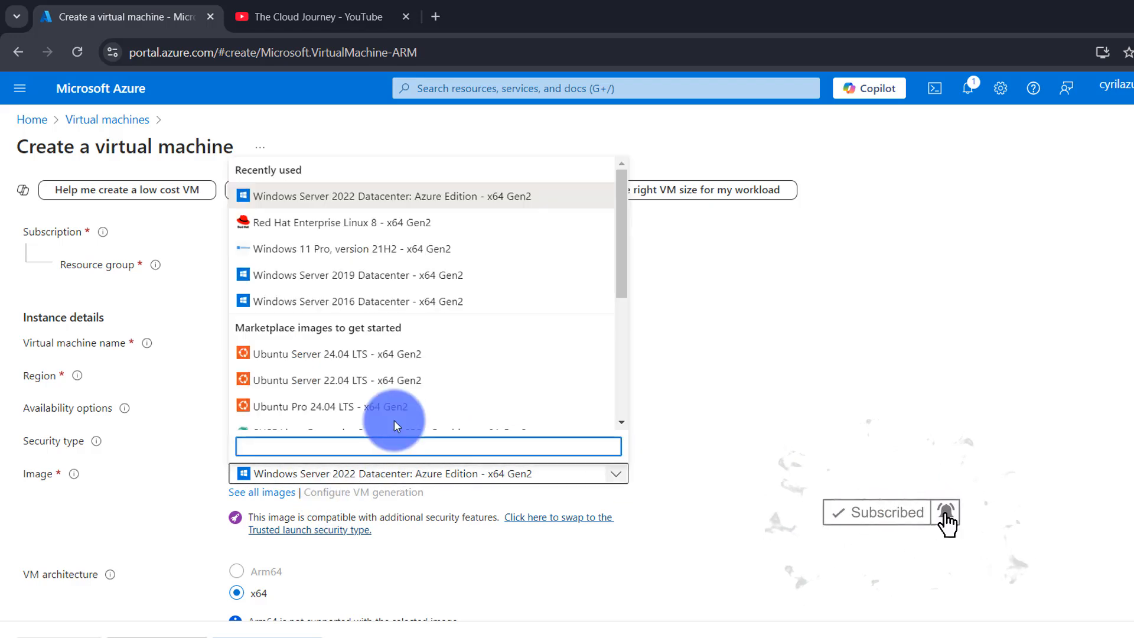
left_click(354, 282)
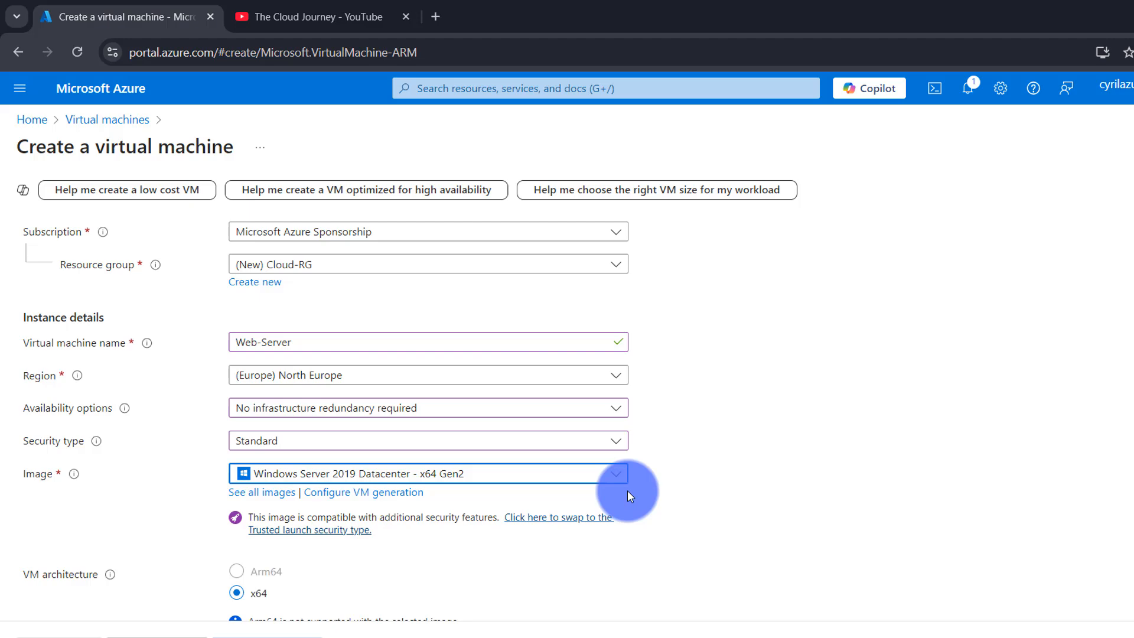
Set the administrator account's username to web, then enter and confirm the account password
scroll(627, 490, "down", 2)
scroll(628, 490, "down", 1)
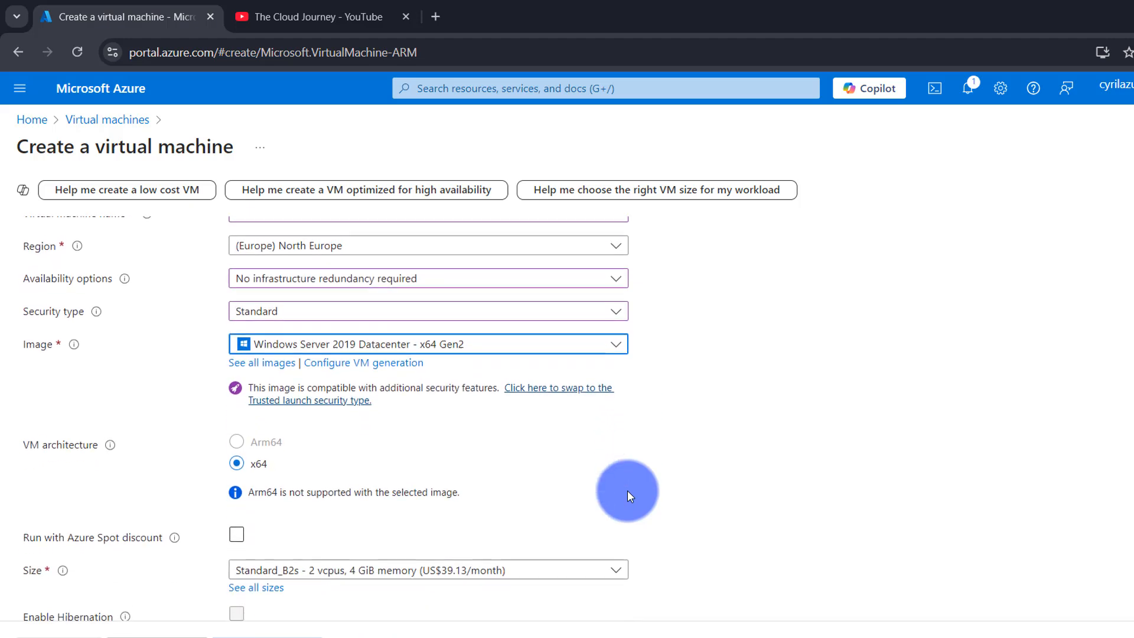
scroll(627, 490, "up", 2)
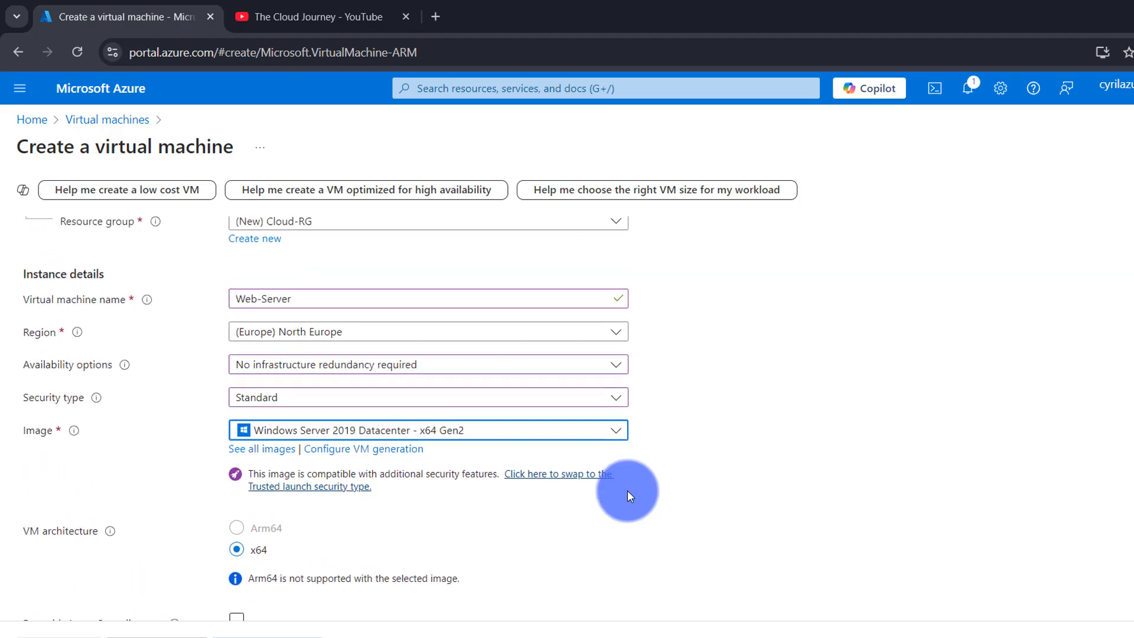
scroll(627, 490, "down", 2)
scroll(711, 557, "down", 3)
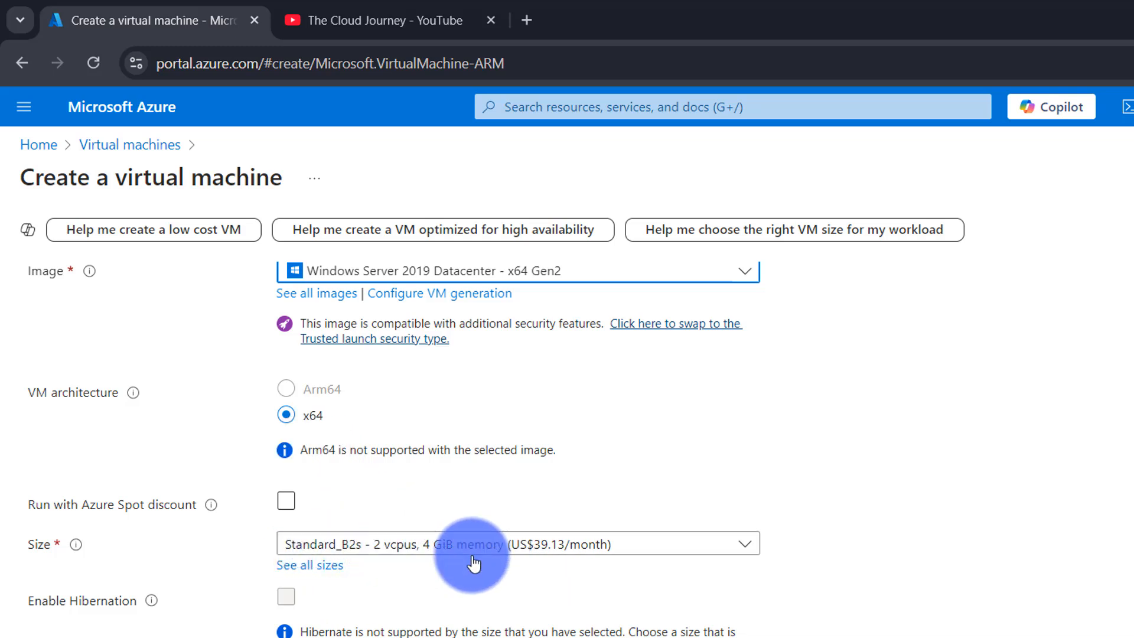
scroll(466, 561, "down", 2)
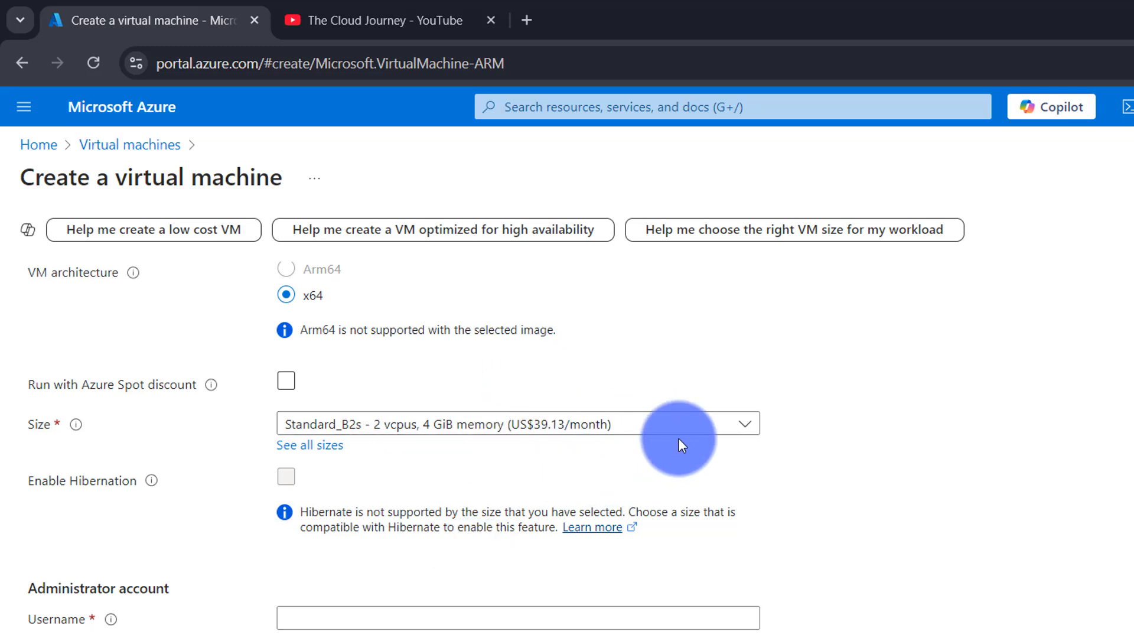
left_click(315, 621)
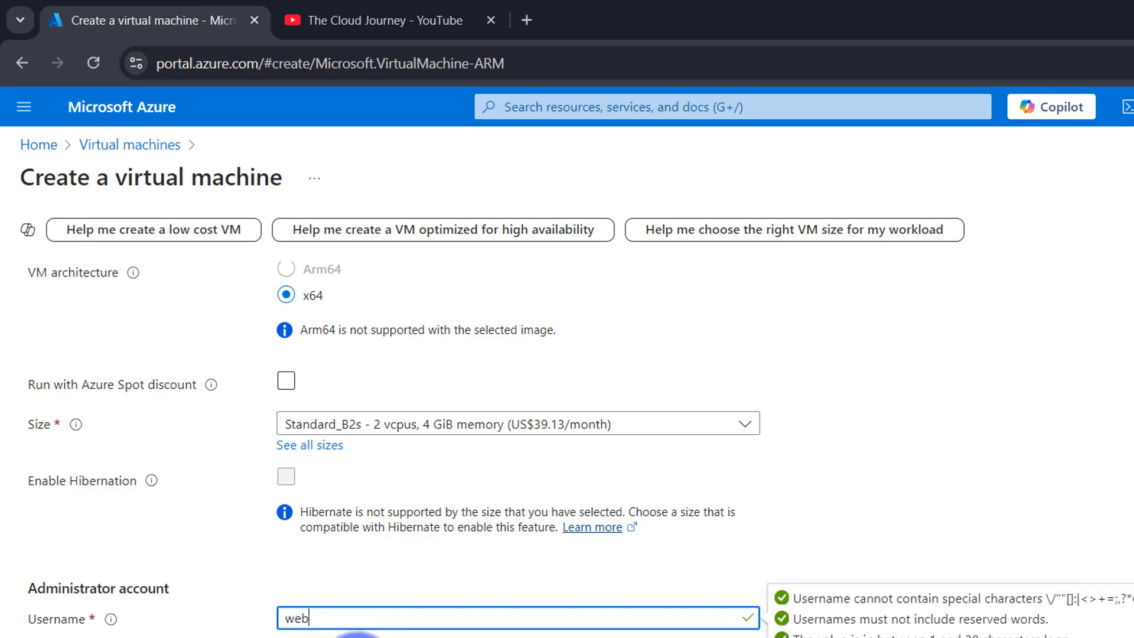
left_click(358, 637)
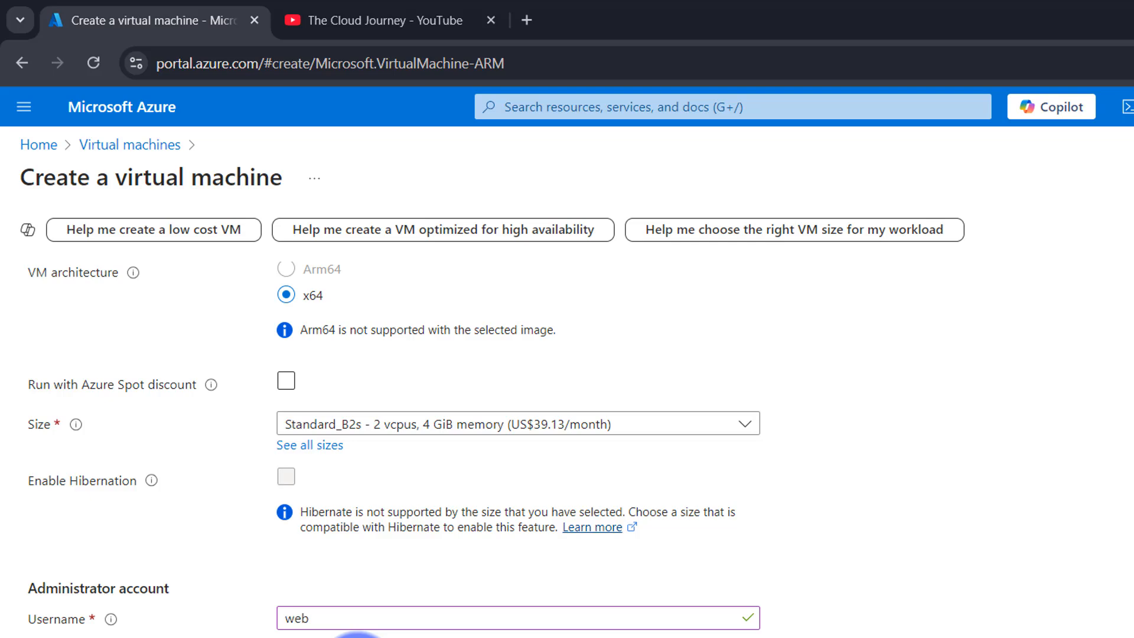
type("•••••••••")
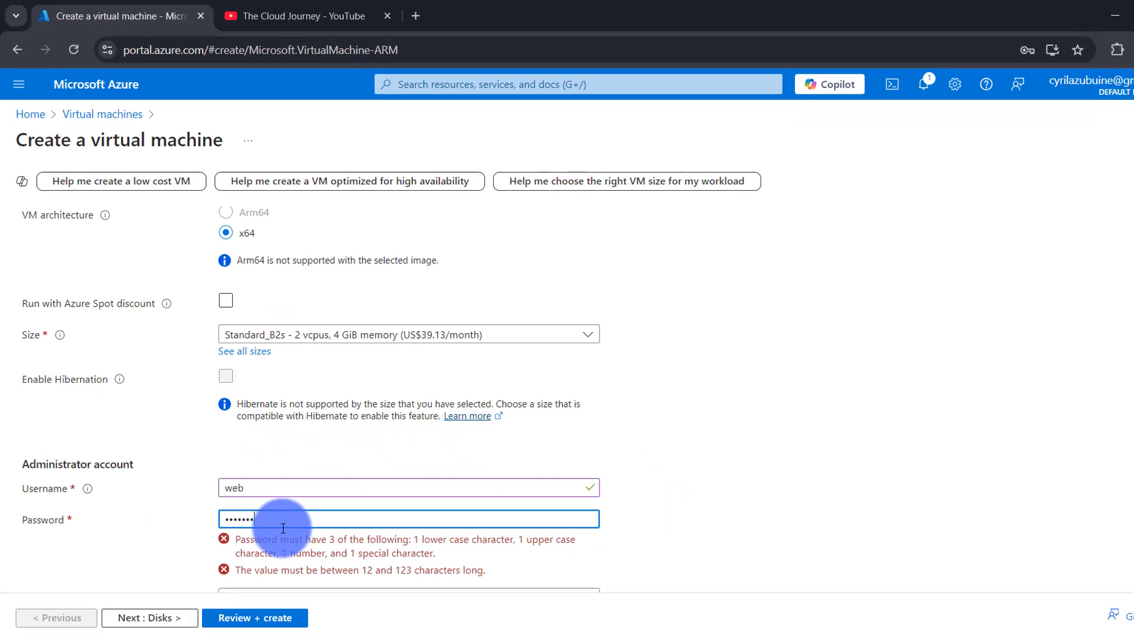
type("••")
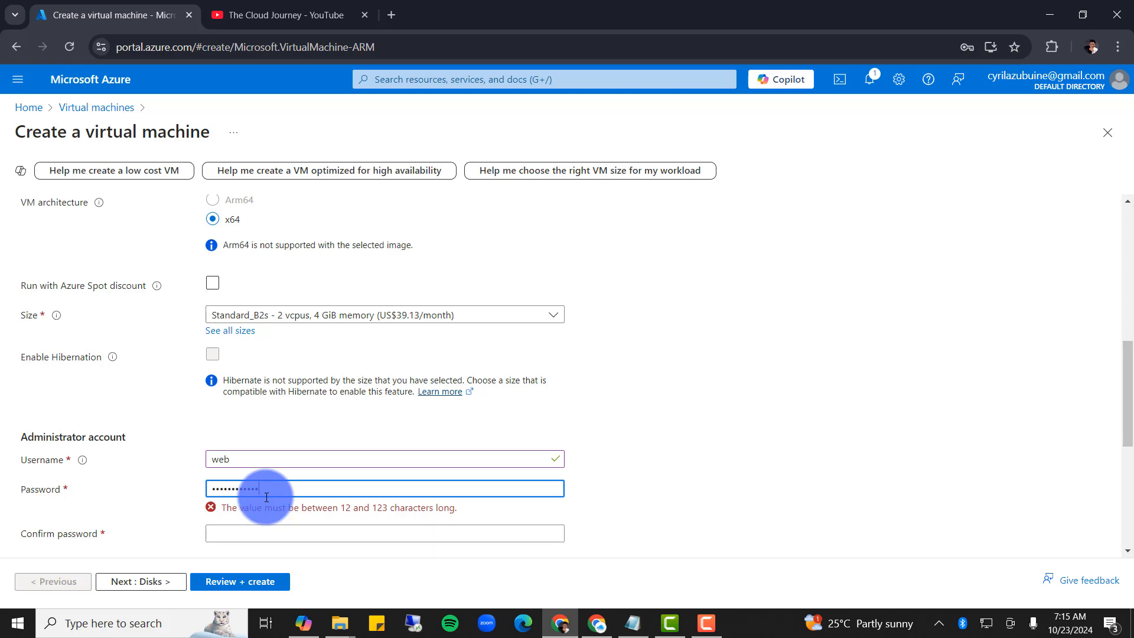
key("Tab")
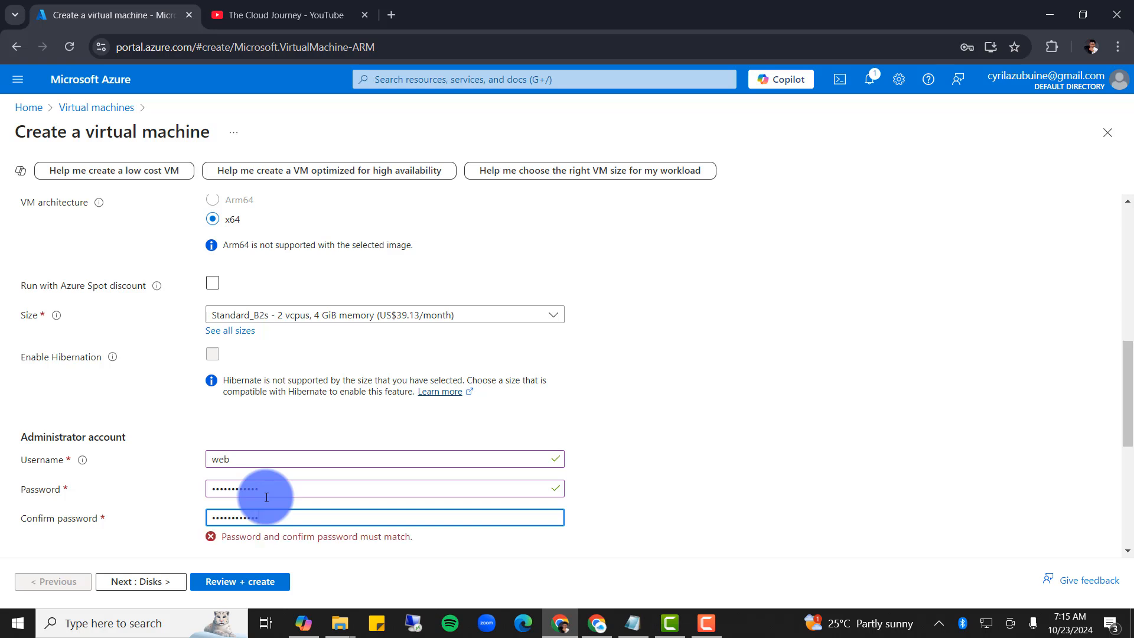
left_click(596, 498)
Allow selected public inbound ports and add HTTP (80) alongside RDP (3389)
scroll(595, 498, "down", 1)
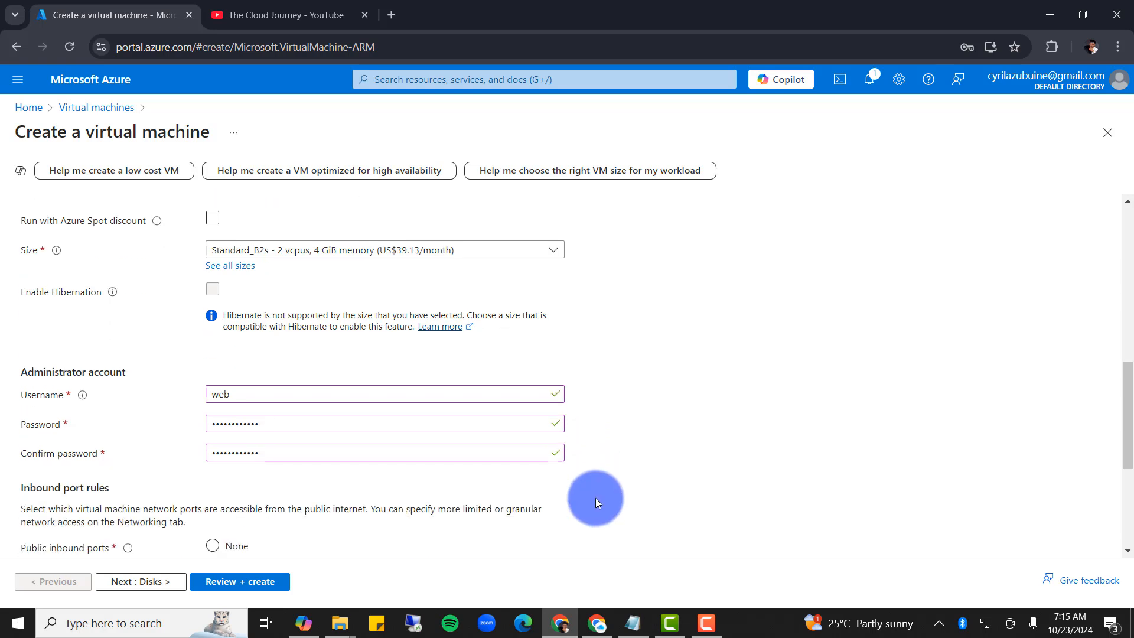
scroll(596, 498, "down", 3)
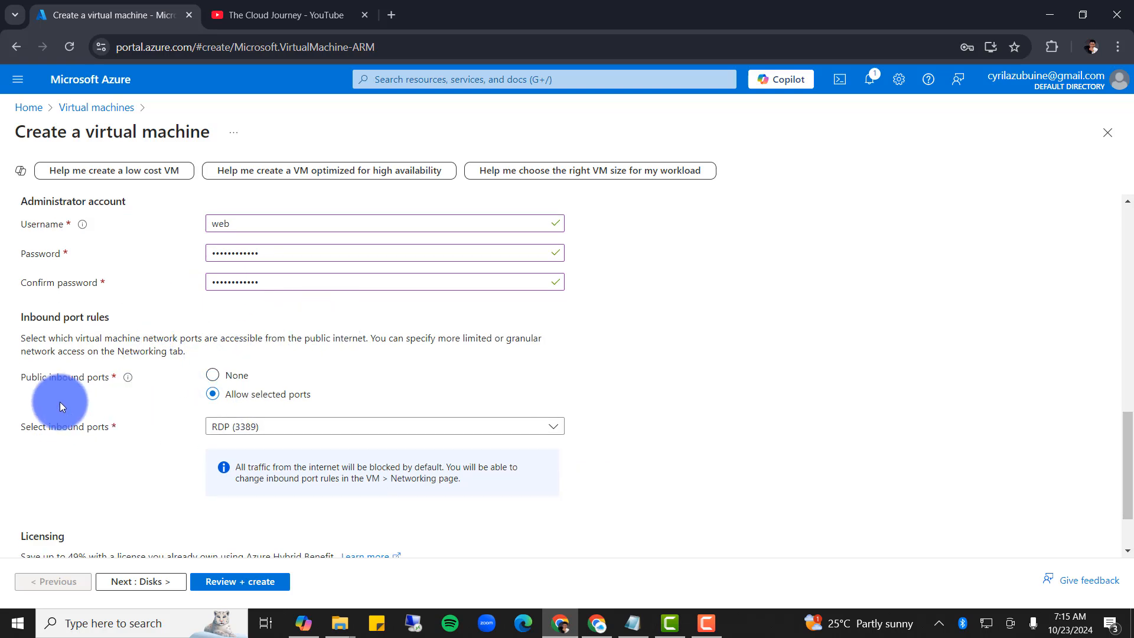
left_click(214, 394)
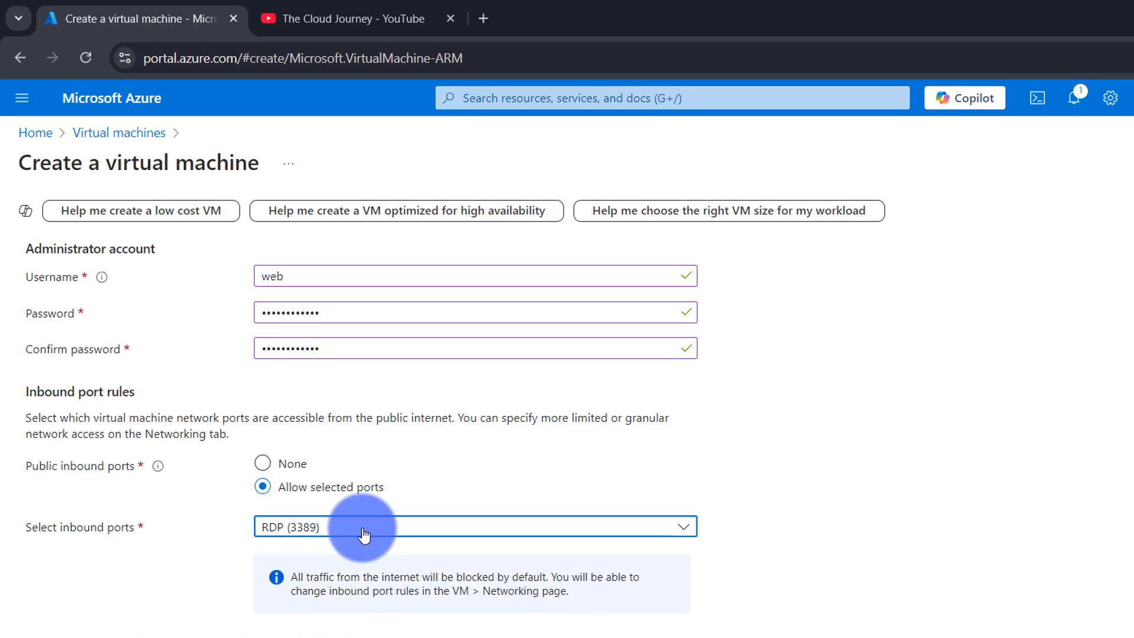
left_click(364, 535)
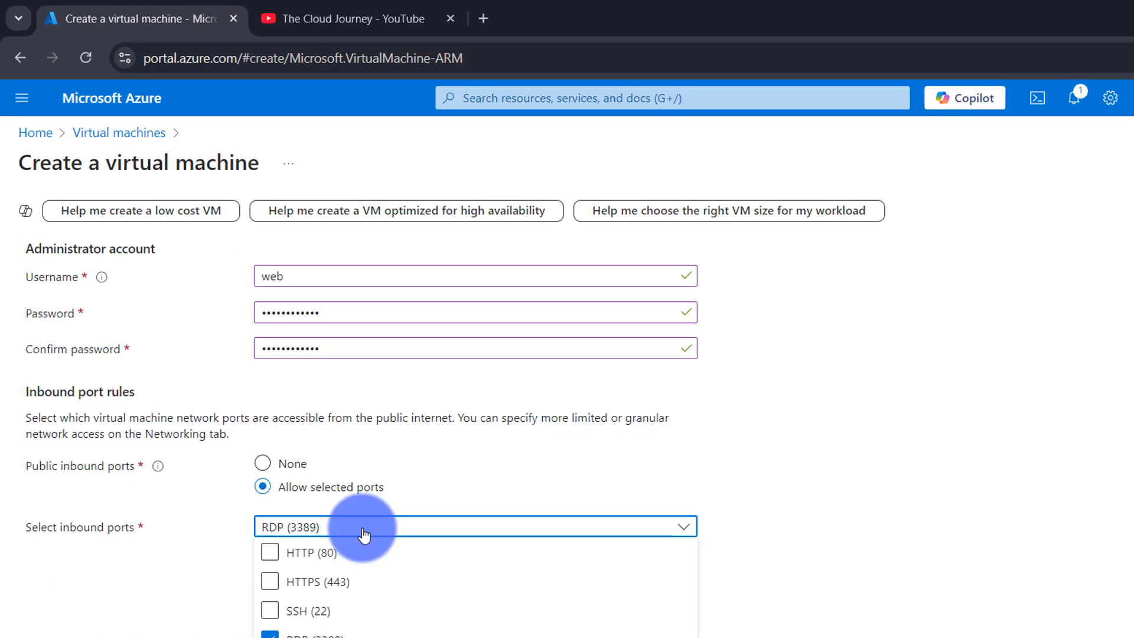
left_click(270, 553)
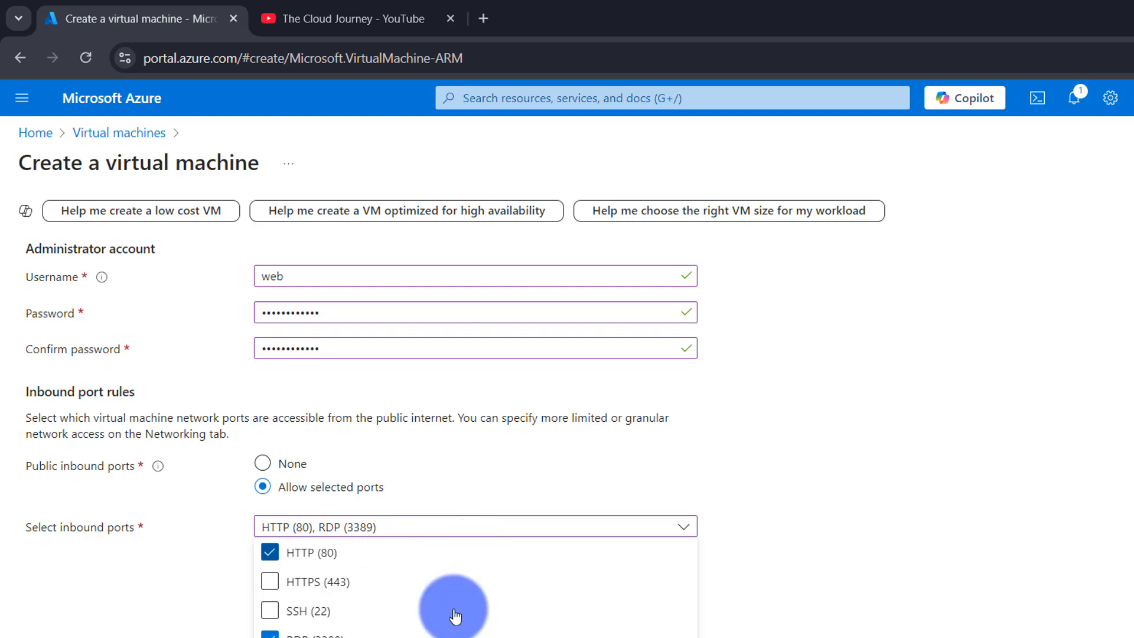
left_click(157, 590)
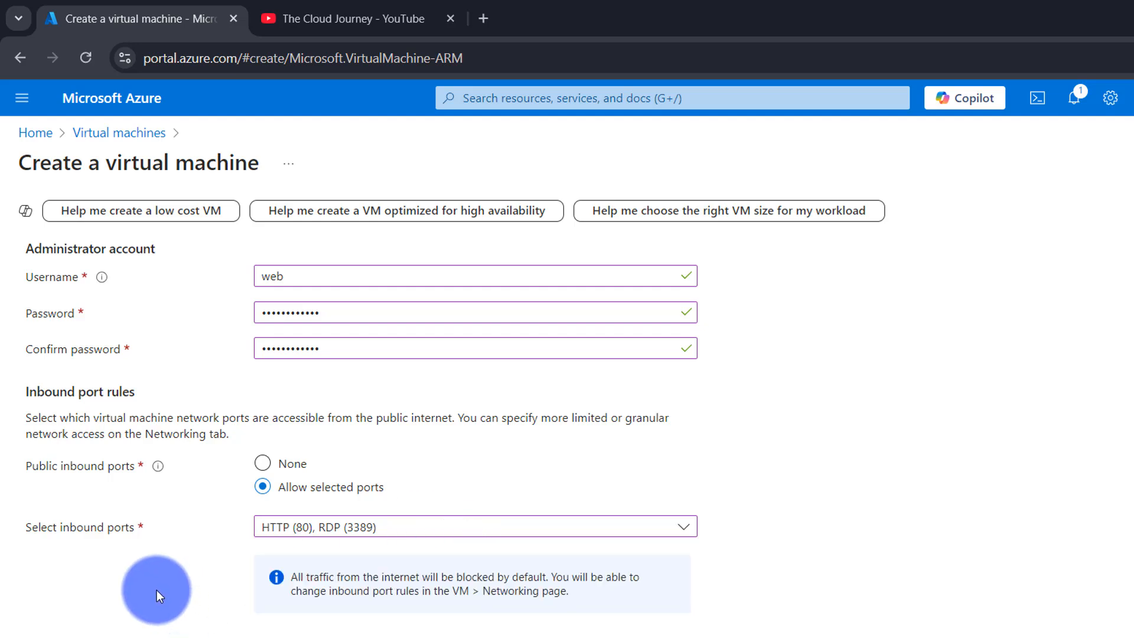
Dismiss the password-saving prompt and set the OS disk type to locally-redundant Standard HDD in the disk settings
scroll(439, 569, "down", 2)
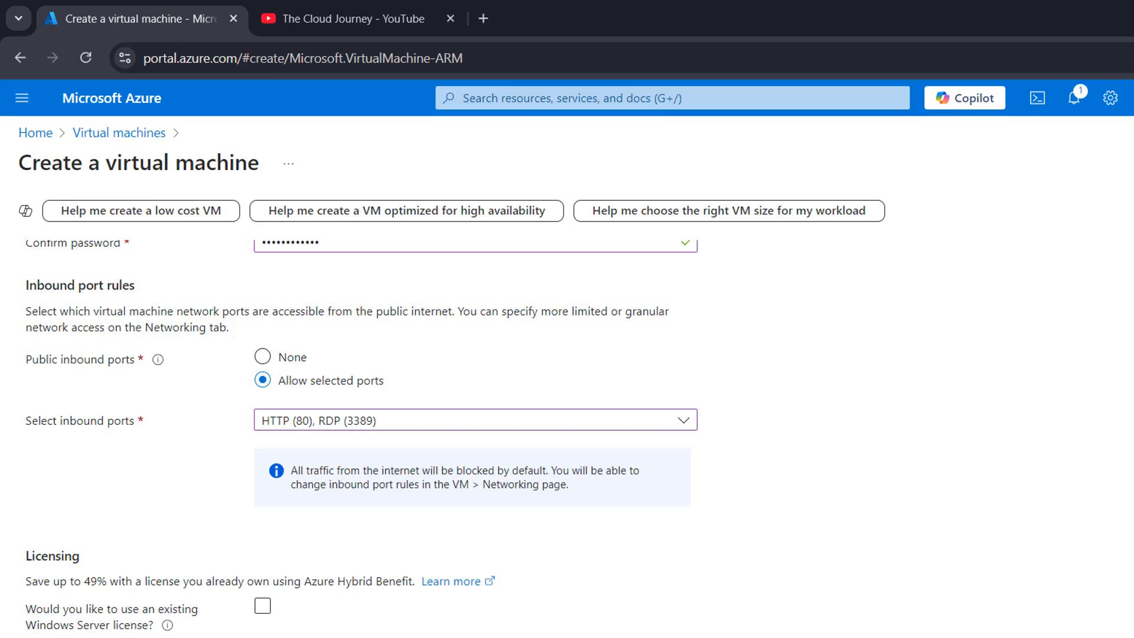
left_click(220, 637)
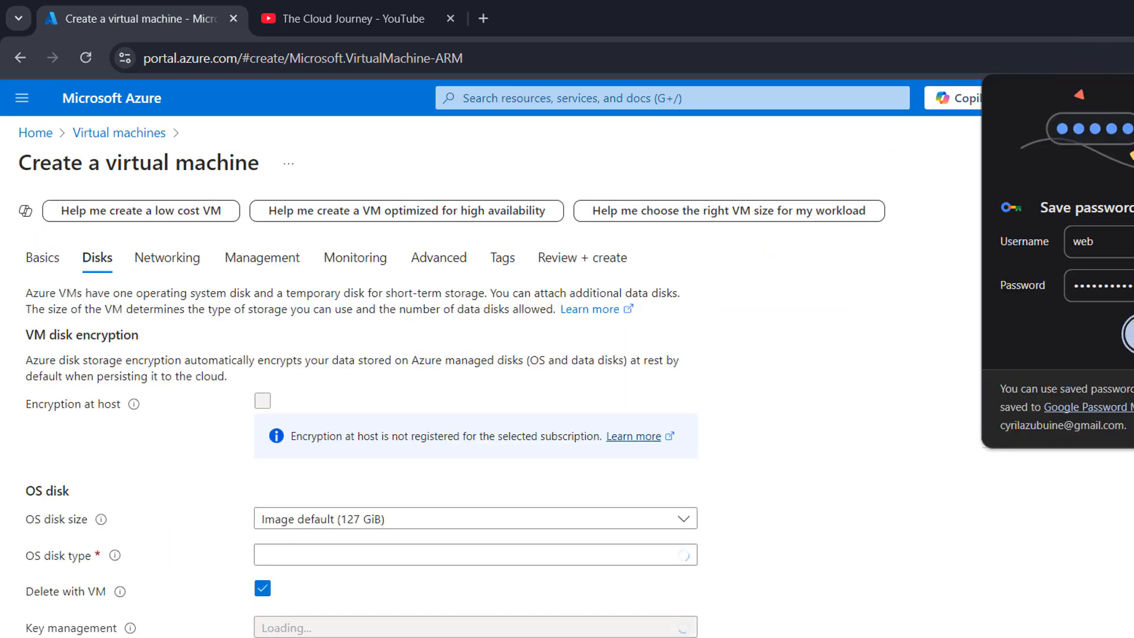
left_click(1133, 334)
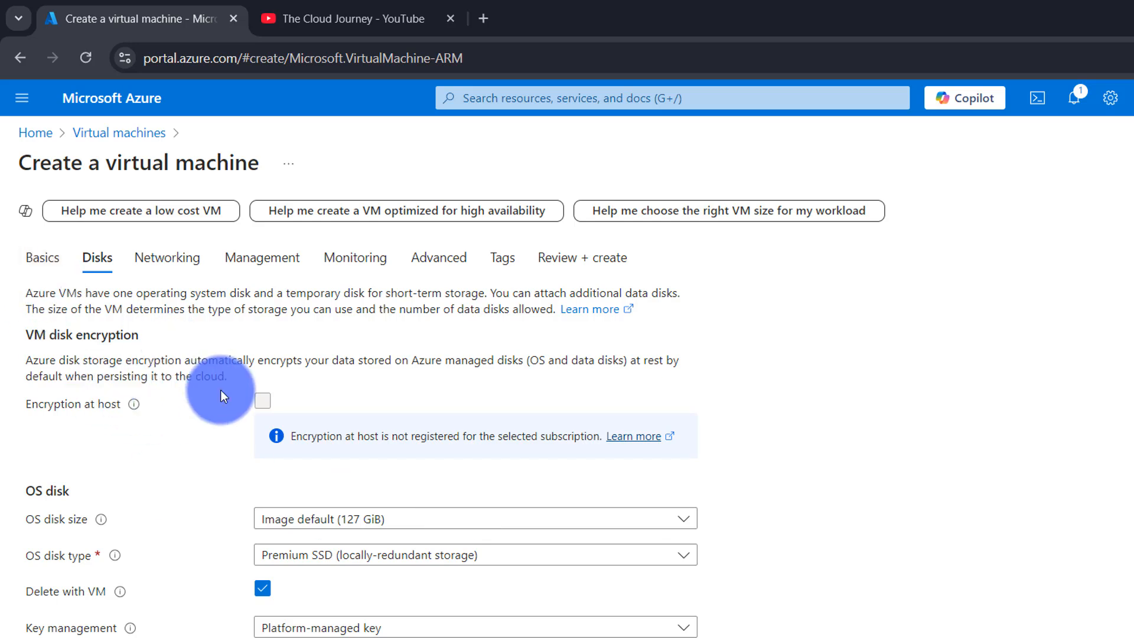
left_click(323, 566)
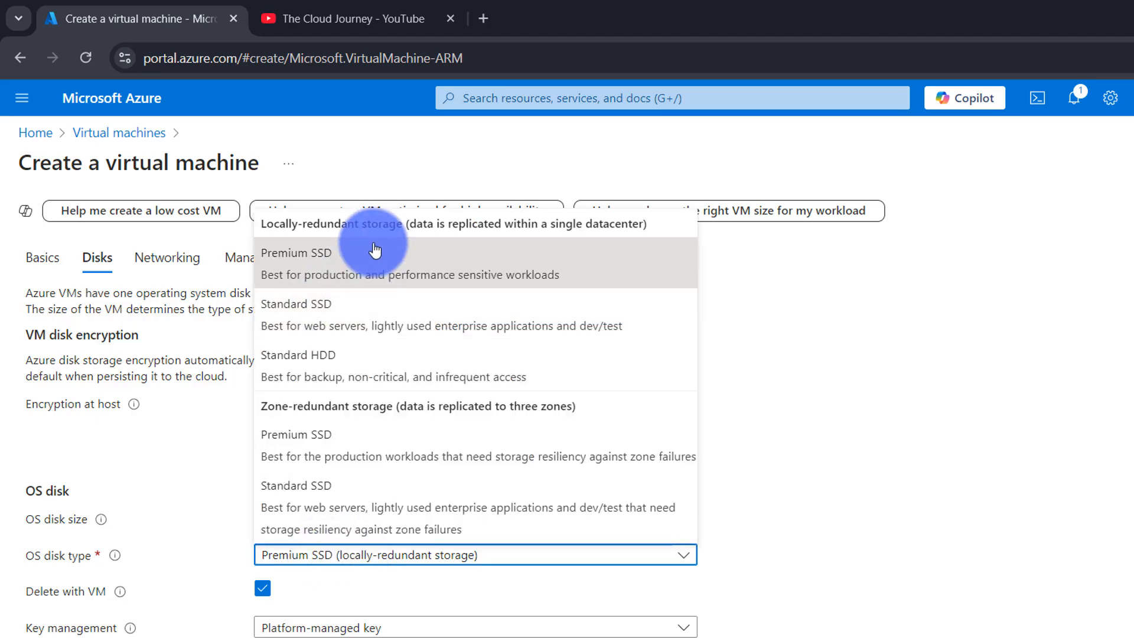
left_click(340, 373)
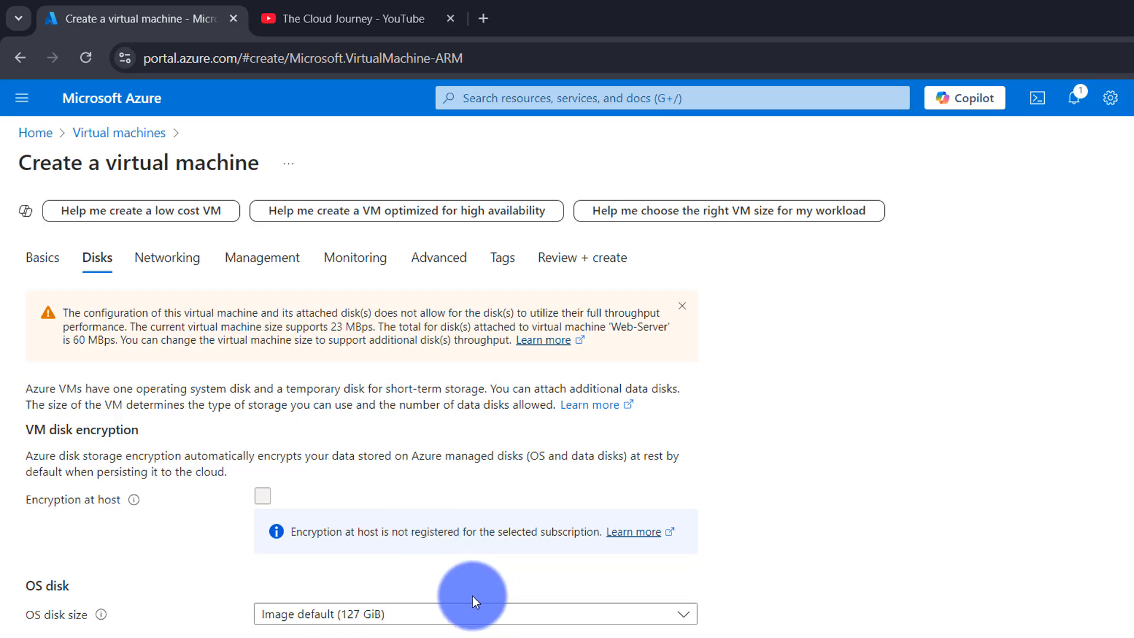
scroll(472, 596, "down", 3)
scroll(473, 597, "down", 2)
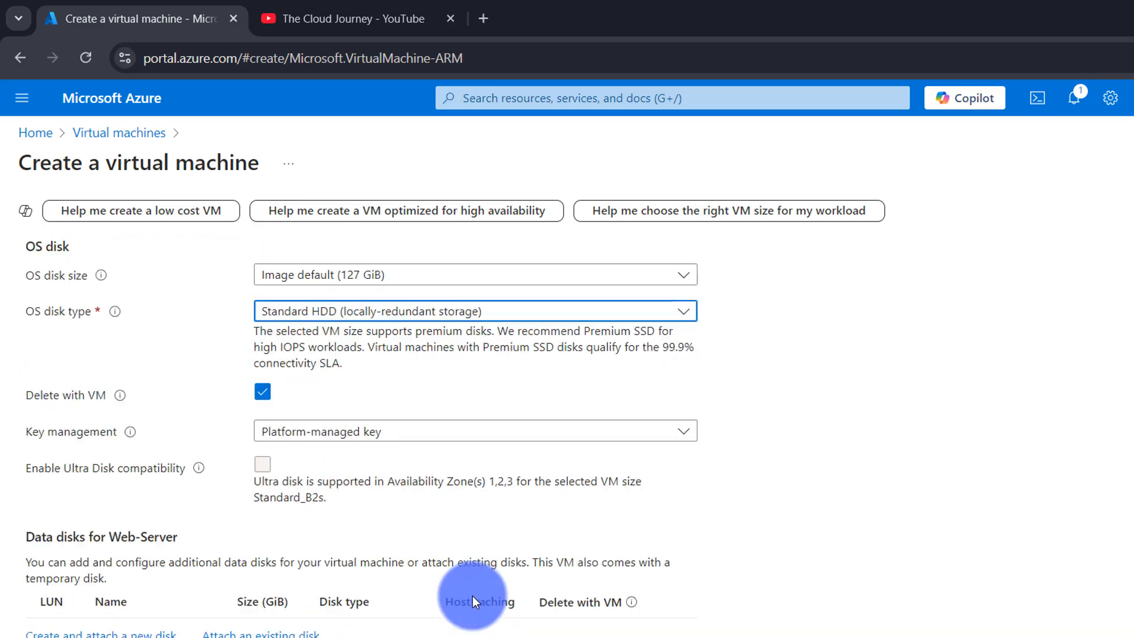
scroll(472, 596, "up", 5)
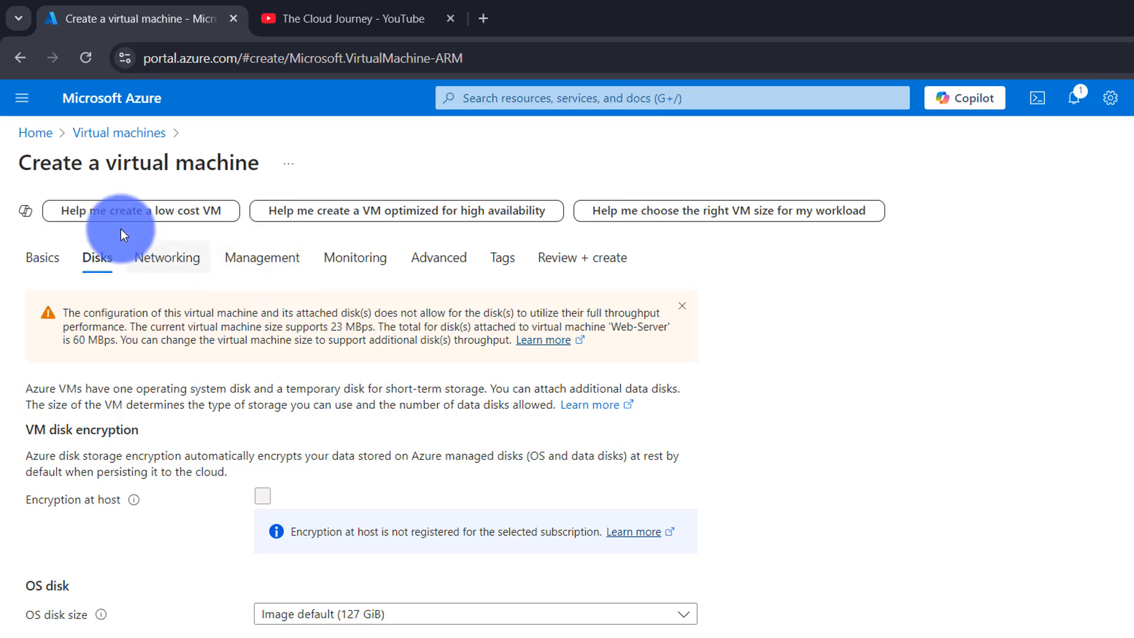
Review the virtual machine's networking settings, including inbound ports and load balancing, and run the configuration validation
left_click(146, 265)
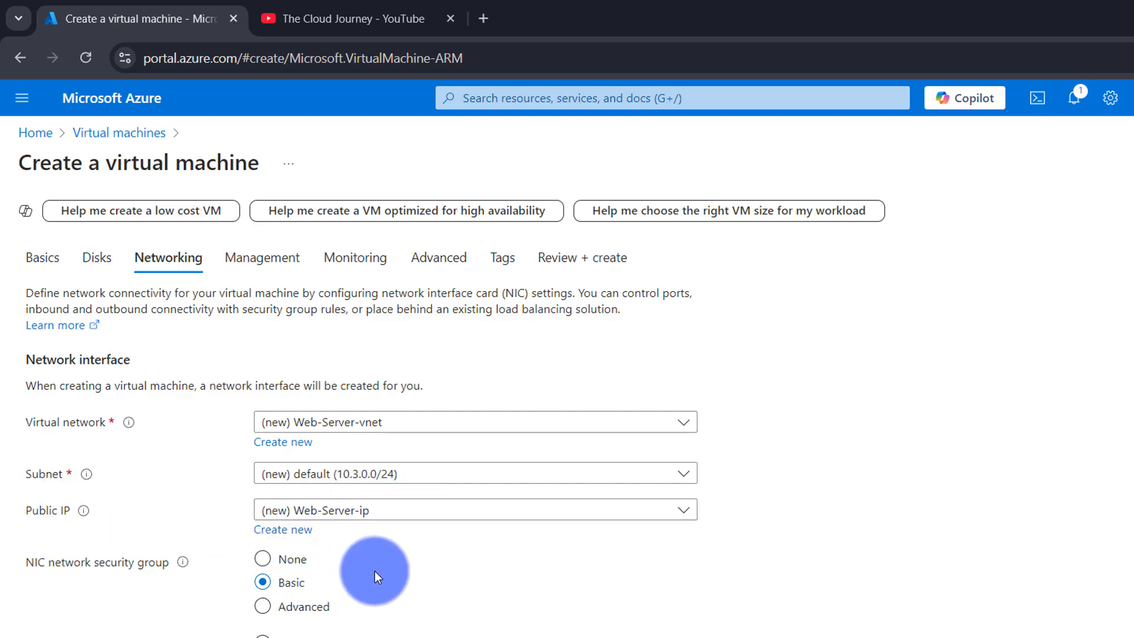
scroll(370, 533, "down", 3)
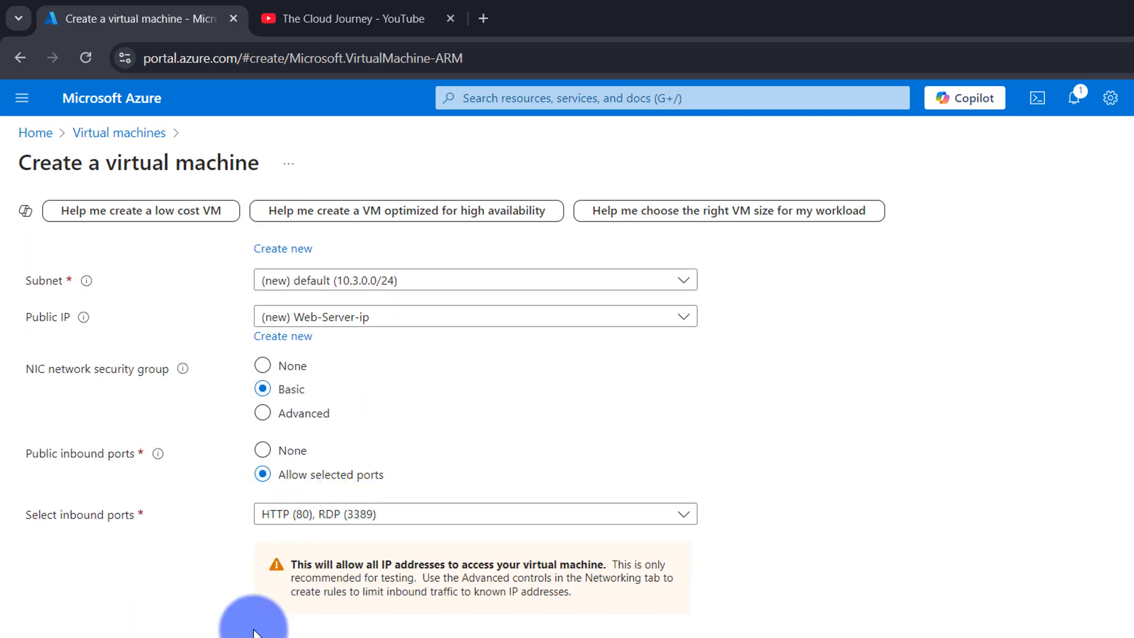
scroll(186, 594, "down", 1)
scroll(185, 595, "down", 1)
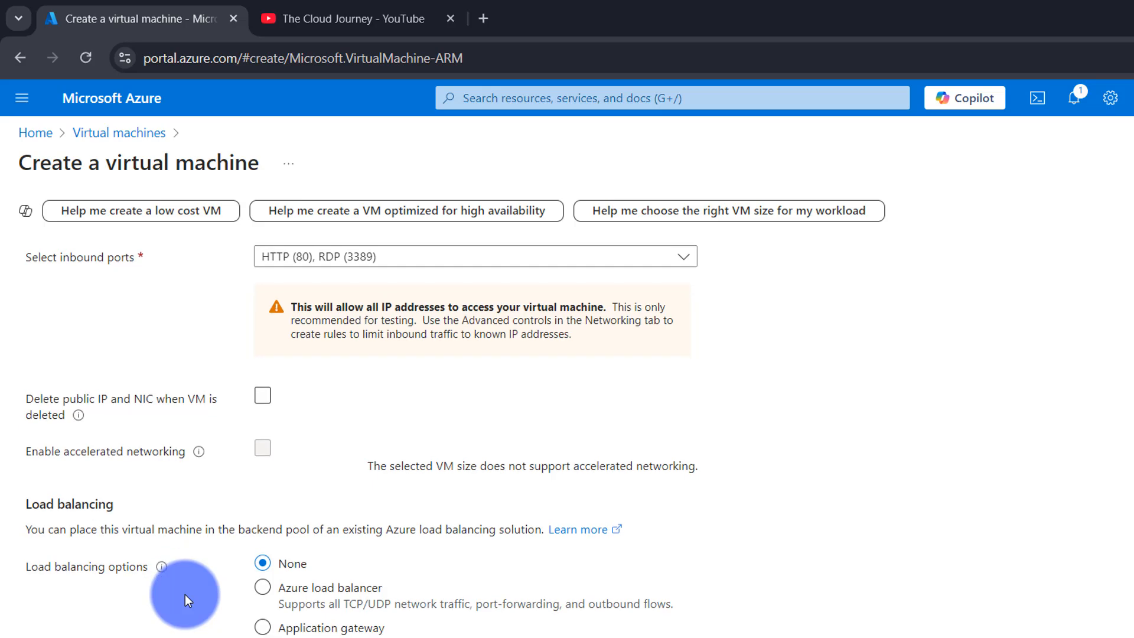
scroll(186, 594, "up", 10)
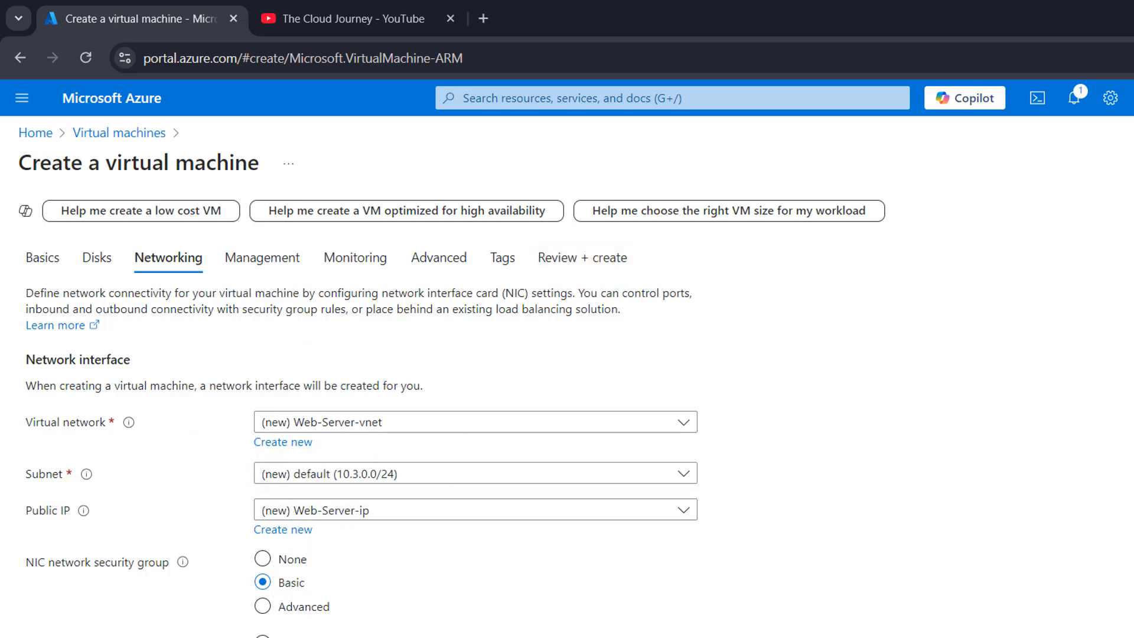
left_click(271, 584)
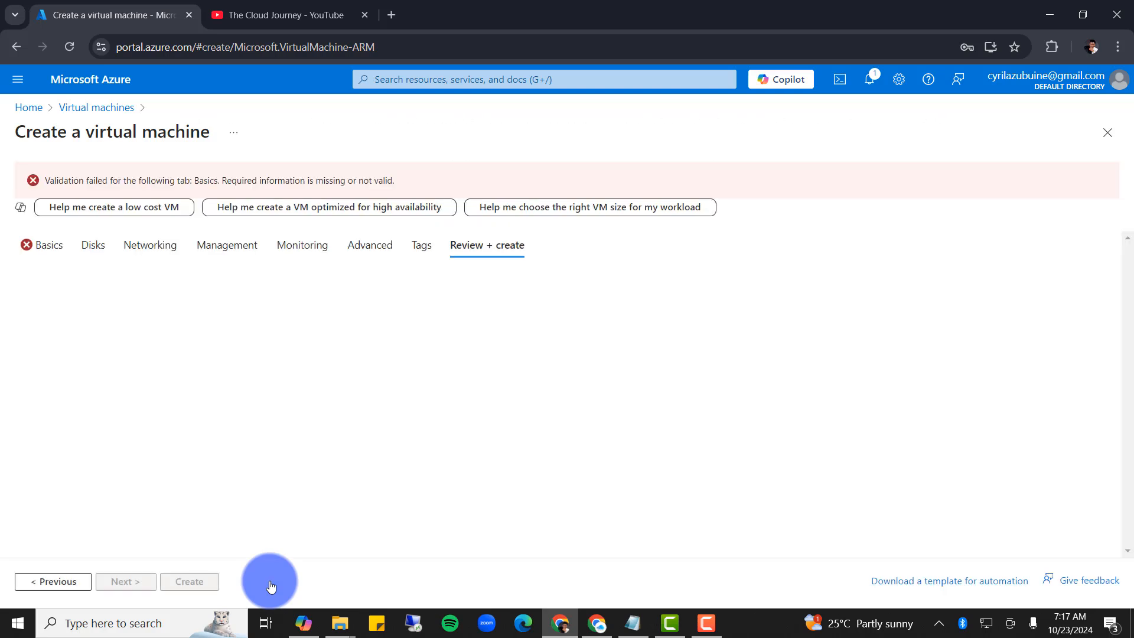
Apply an existing Windows Server license in the basic settings and confirm eligibility for Azure Hybrid Benefit
left_click(46, 254)
scroll(148, 373, "down", 10)
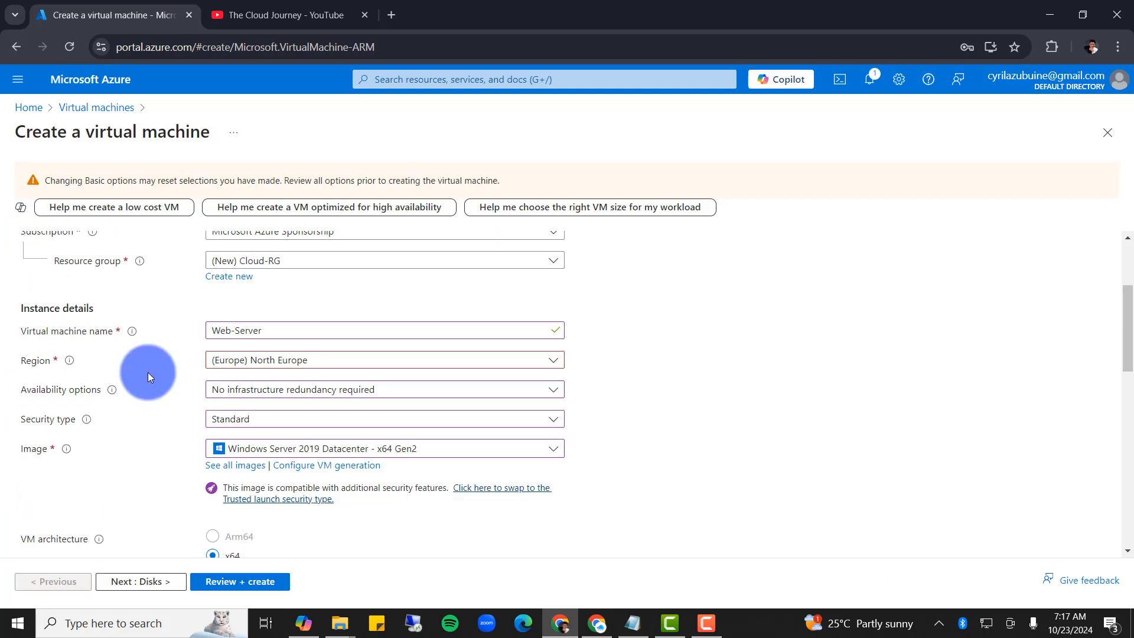
scroll(147, 372, "down", 2)
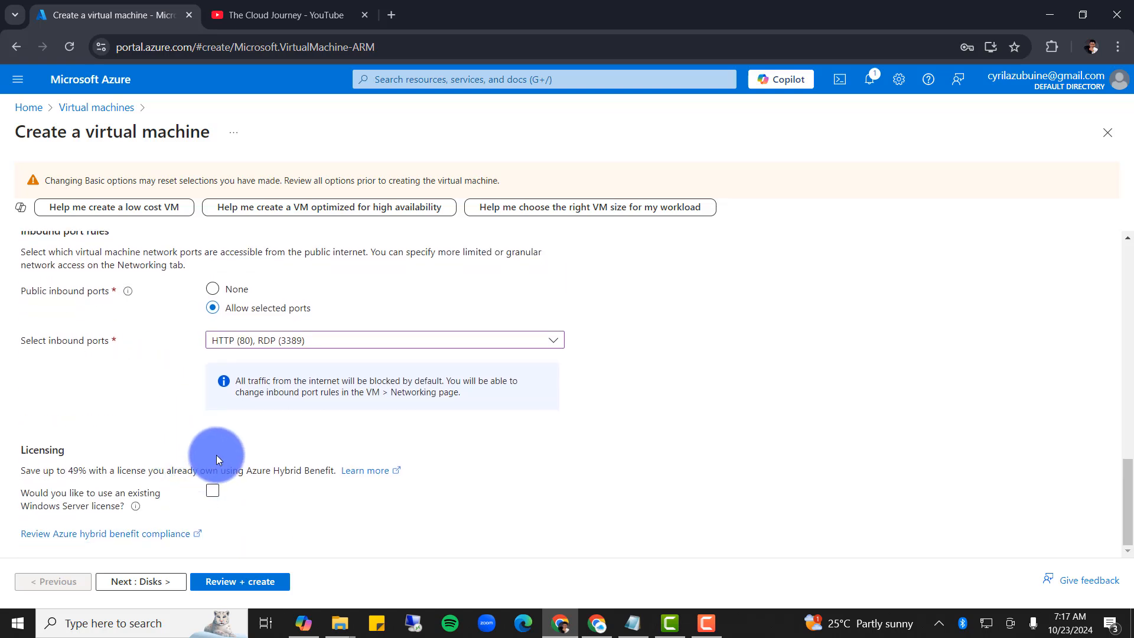
left_click(212, 493)
left_click(30, 535)
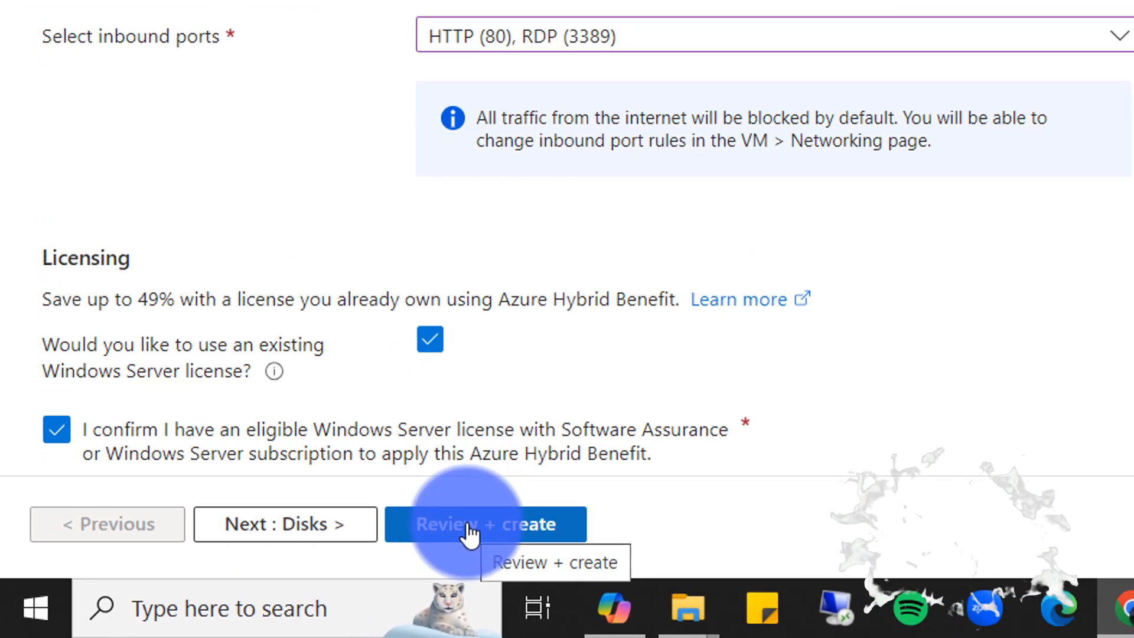
Validate and create the Web-Server virtual machine, and open the deployed resource once deployment completes
left_click(232, 582)
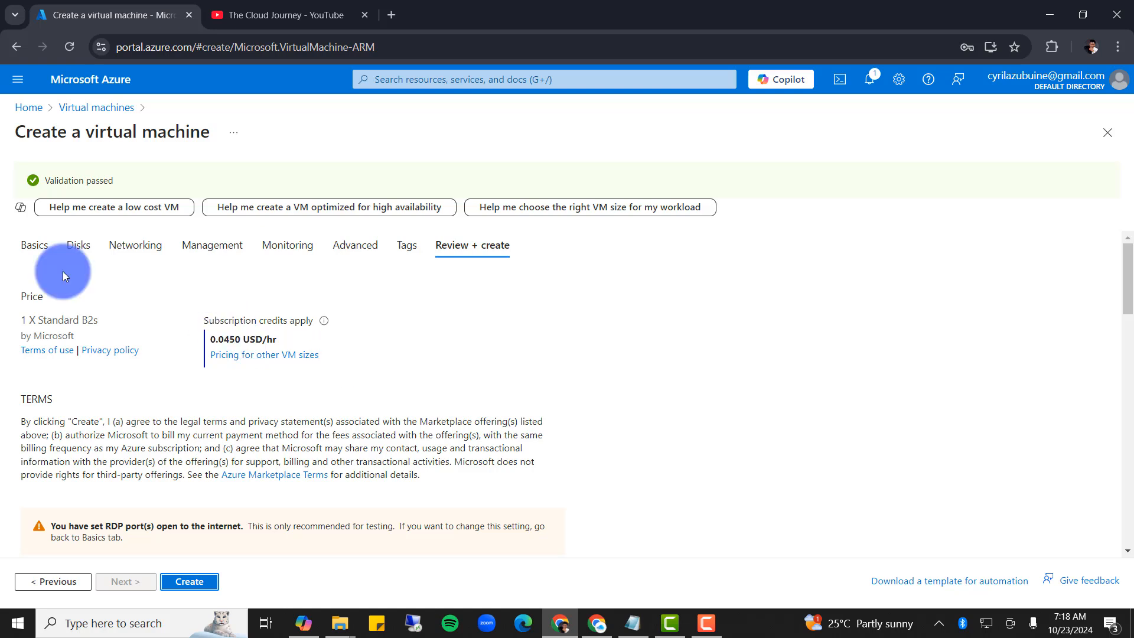
left_click(190, 582)
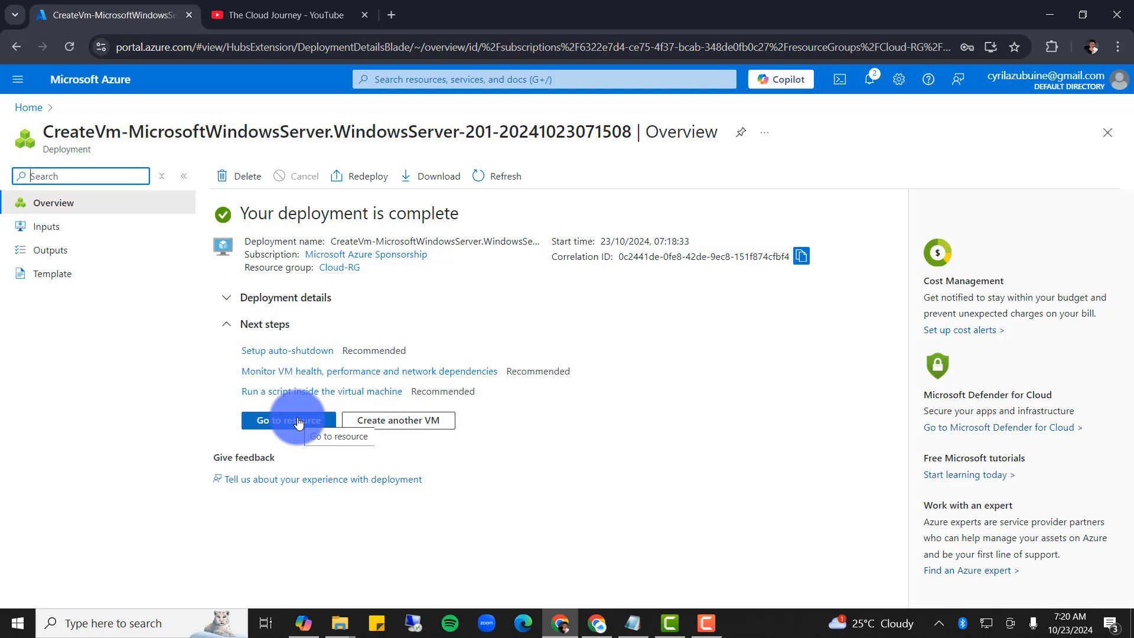
left_click(298, 421)
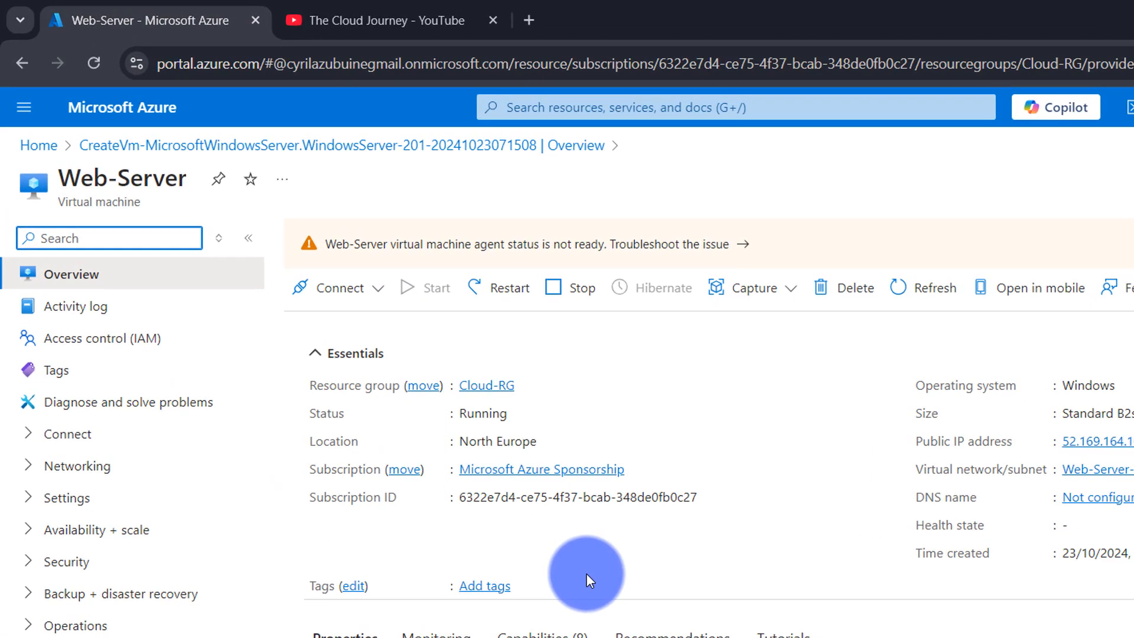
Look over the Web-Server overview details and refresh them to check the virtual machine agent status
scroll(586, 573, "down", 2)
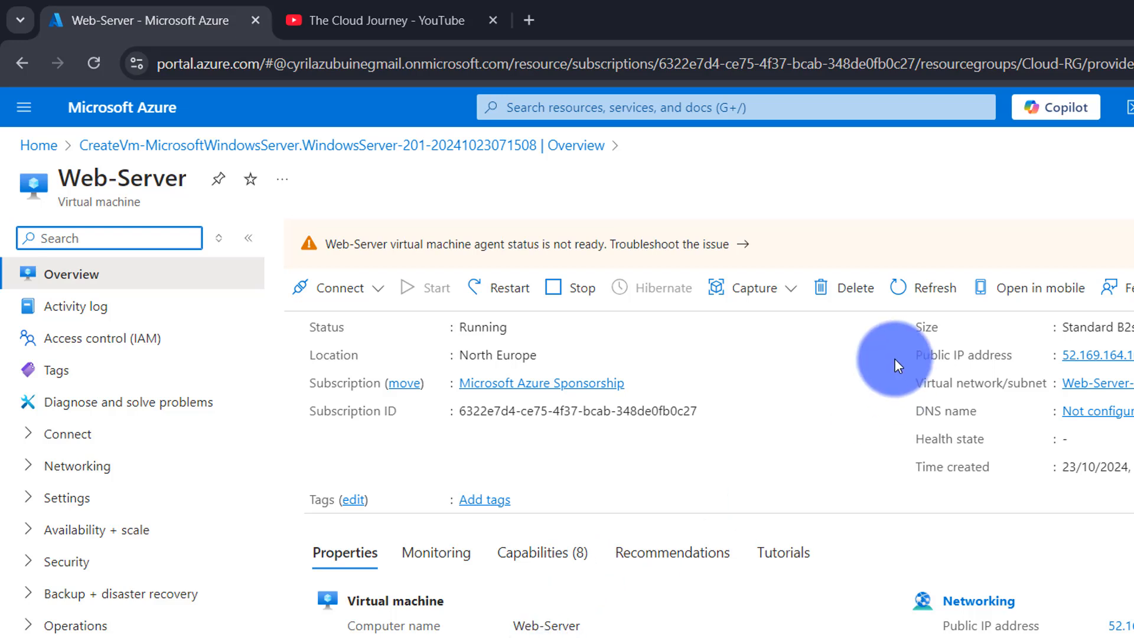
left_click(919, 300)
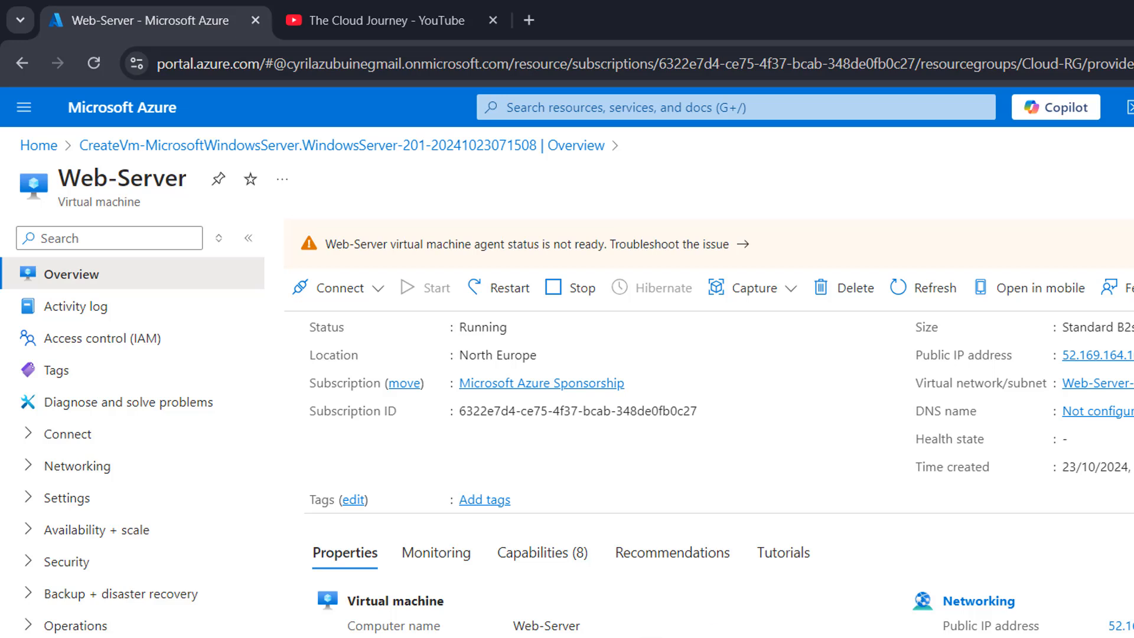
left_click(921, 290)
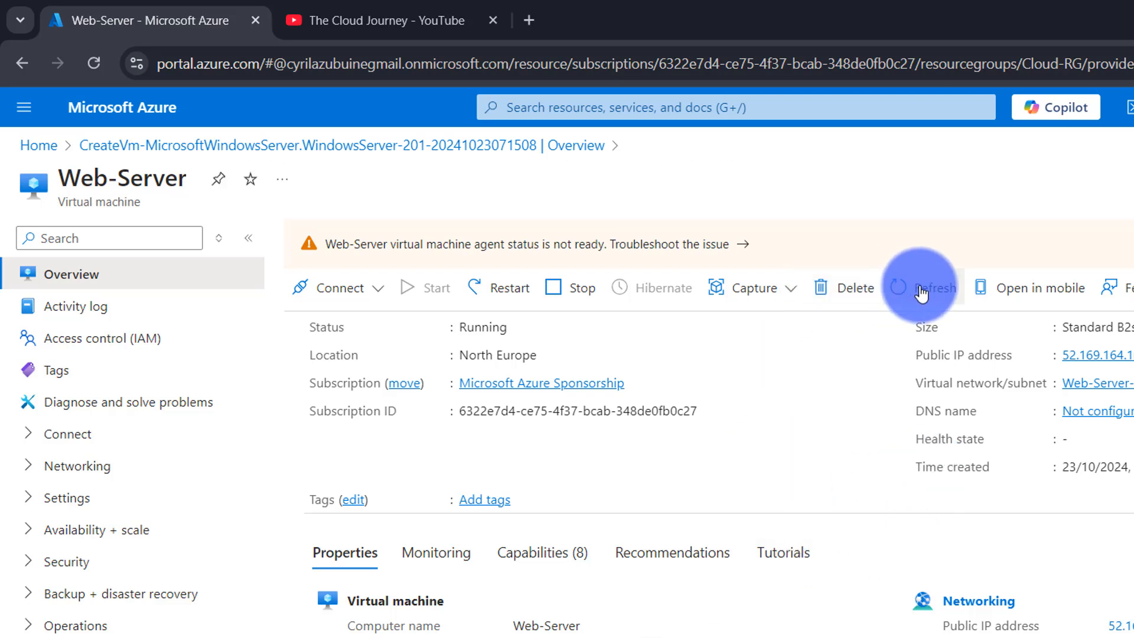
Find Boot diagnostics for Web-Server by searching for "boo", and refresh and examine the boot screenshot
left_click(55, 234)
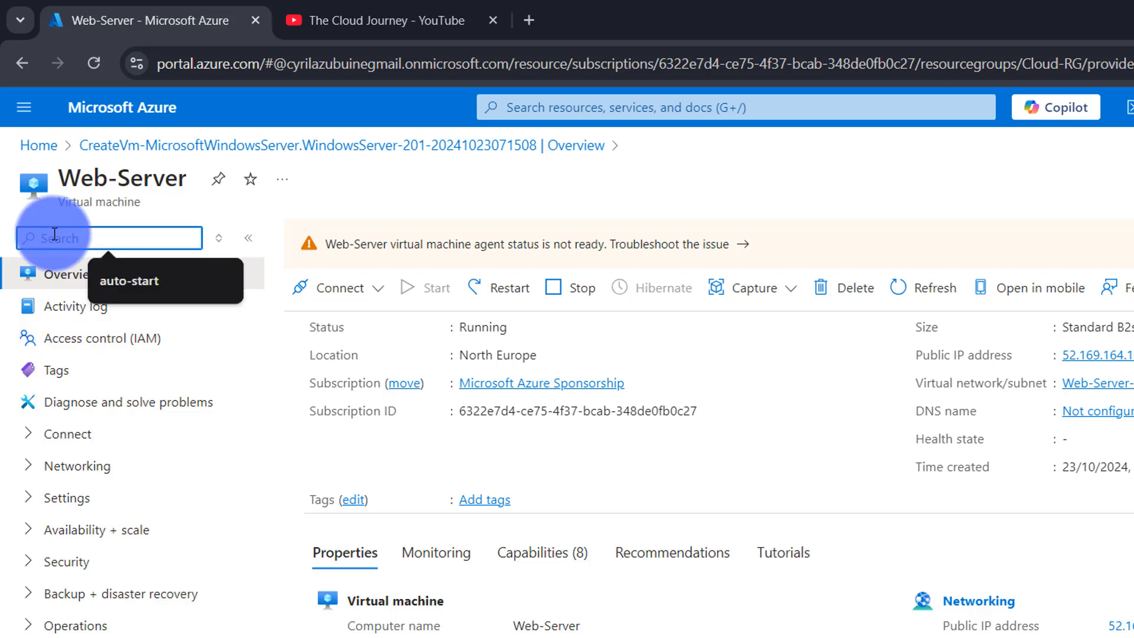
type("boo")
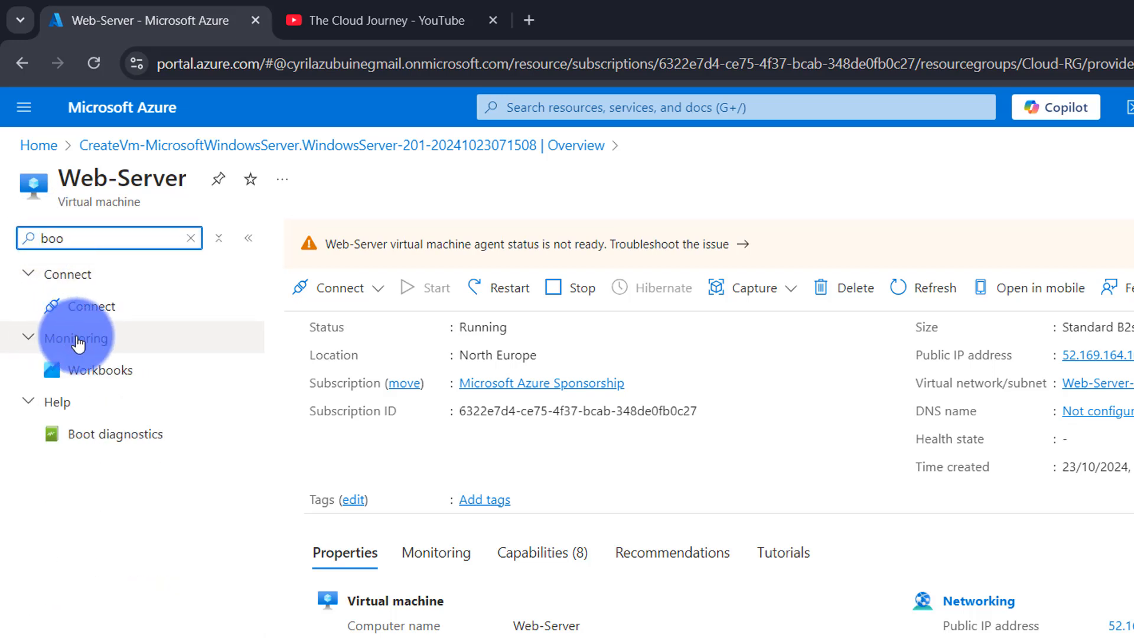
left_click(120, 446)
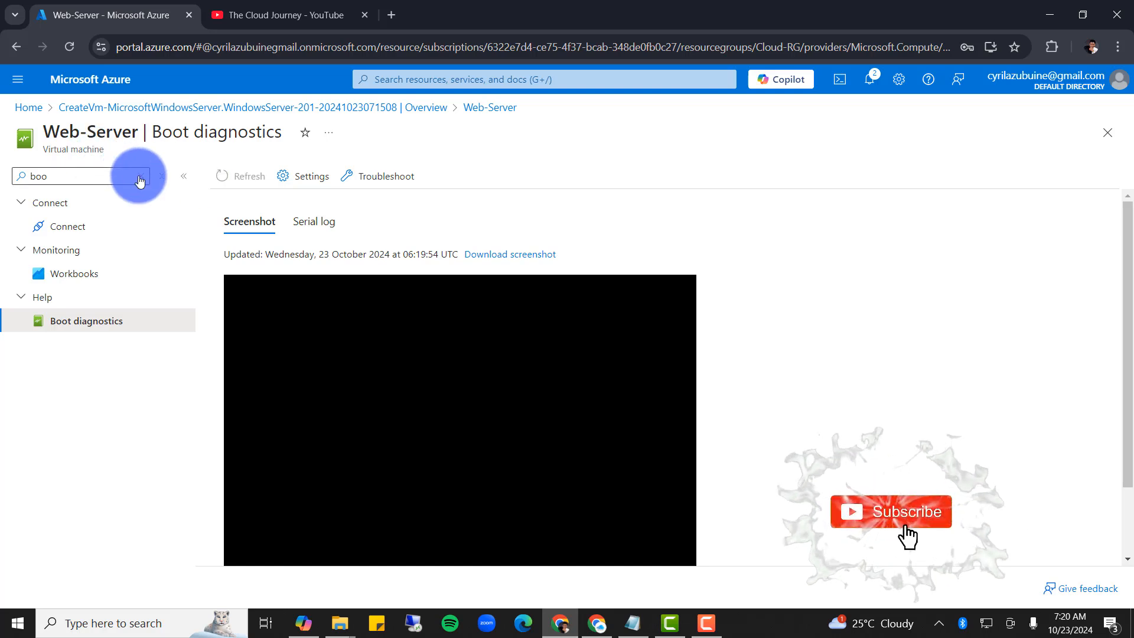
left_click(247, 180)
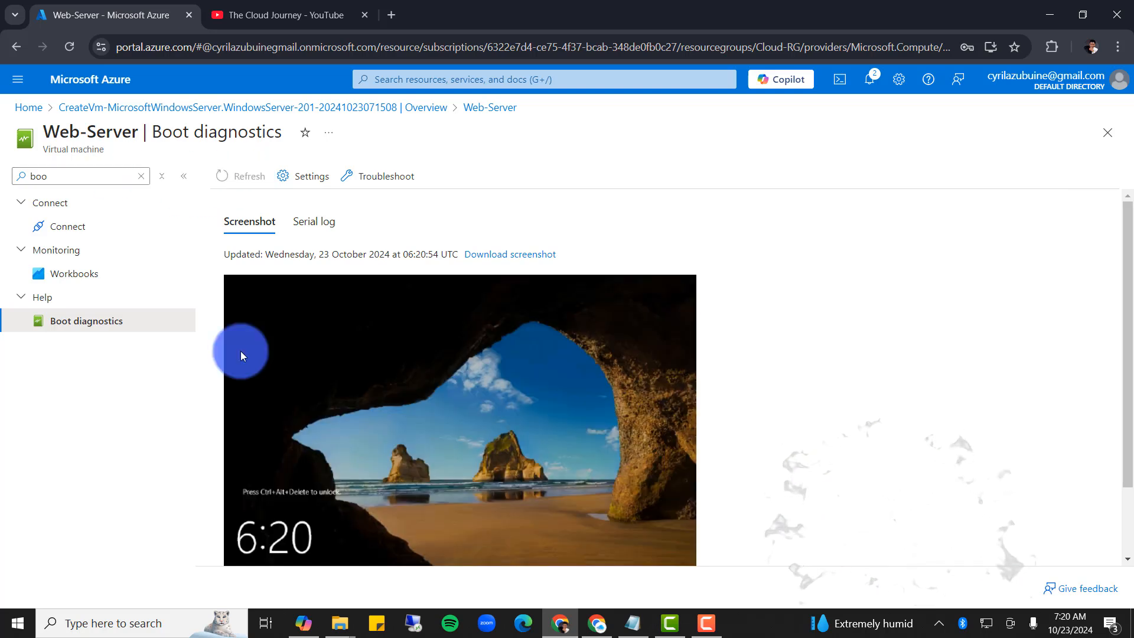
scroll(475, 423, "down", 3)
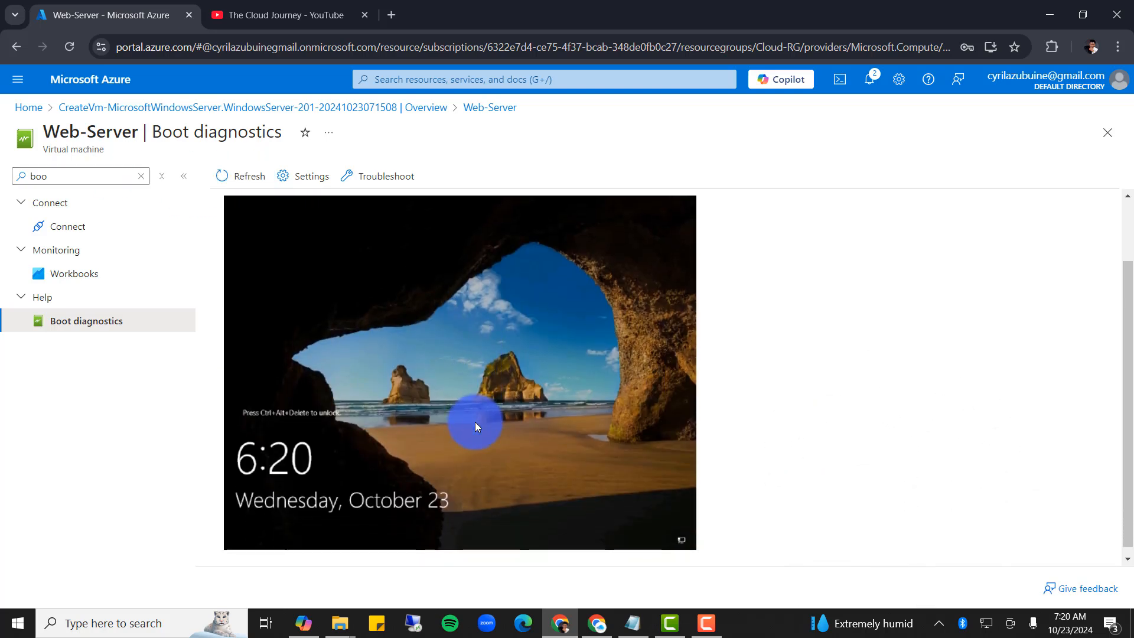
scroll(475, 422, "up", 3)
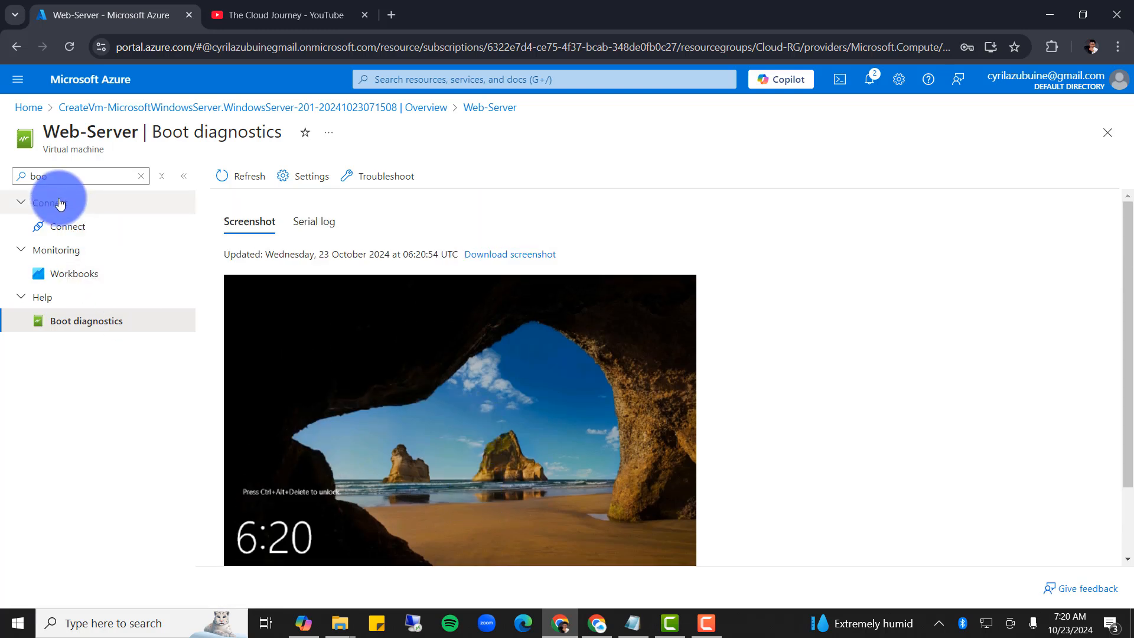
Clear the settings search, return to the Web-Server overview and refresh it to check the agent status
left_click(142, 176)
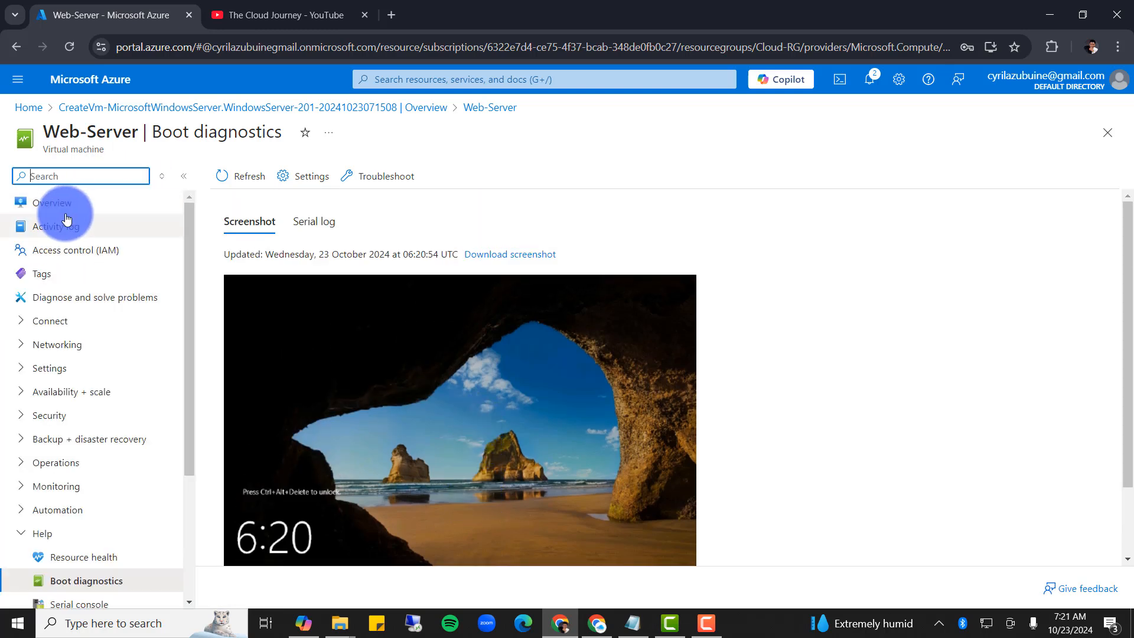
left_click(60, 212)
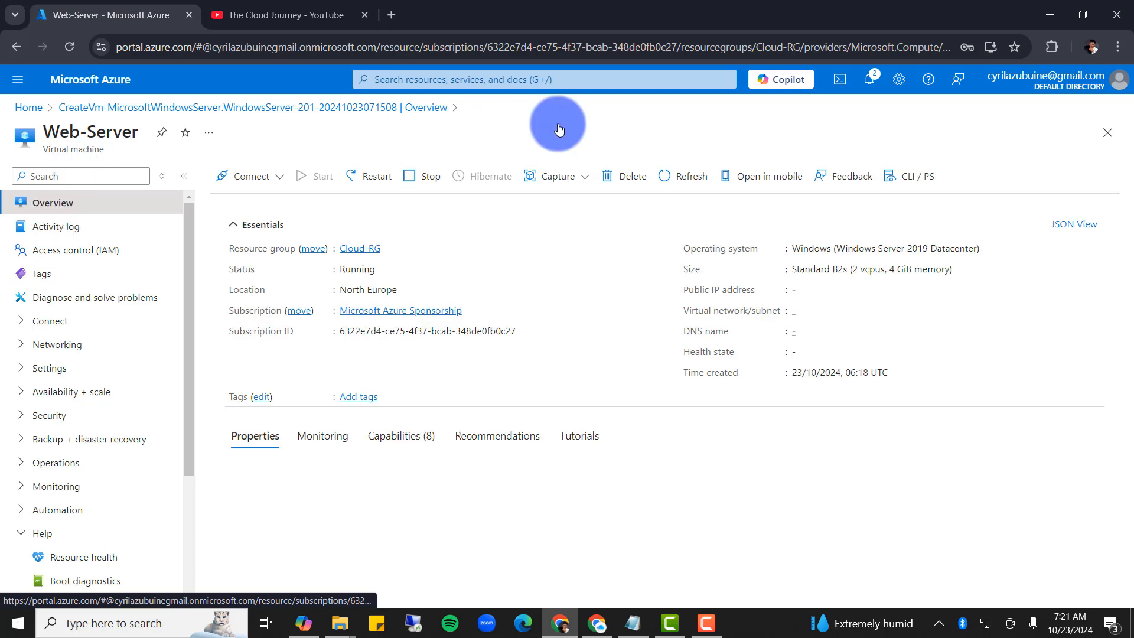
left_click(686, 176)
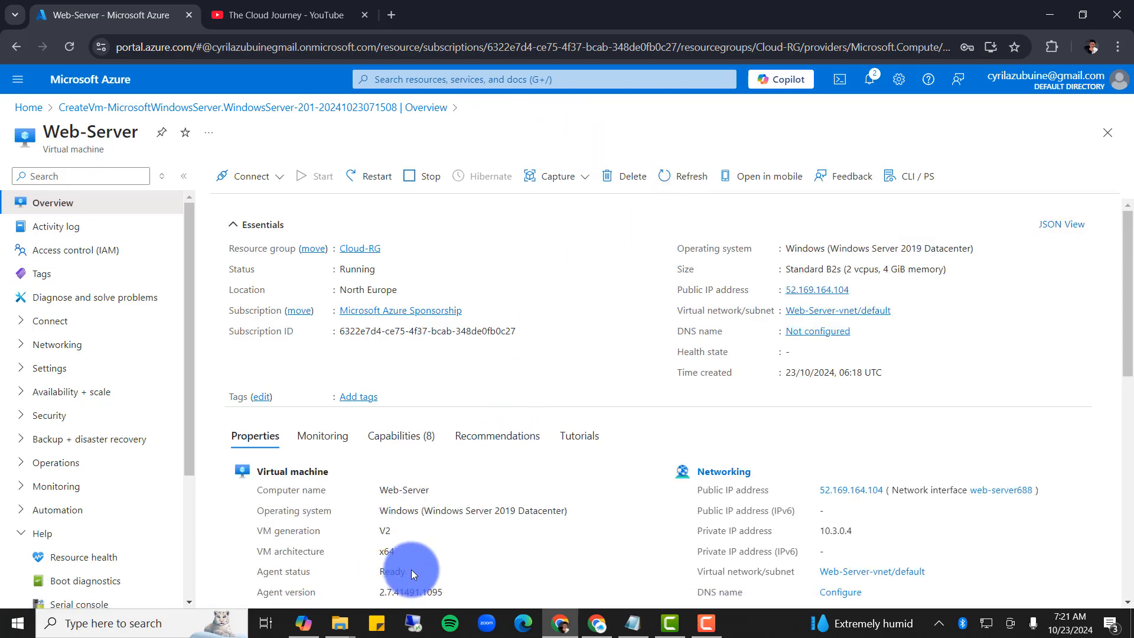
left_click_drag(411, 570, 371, 565)
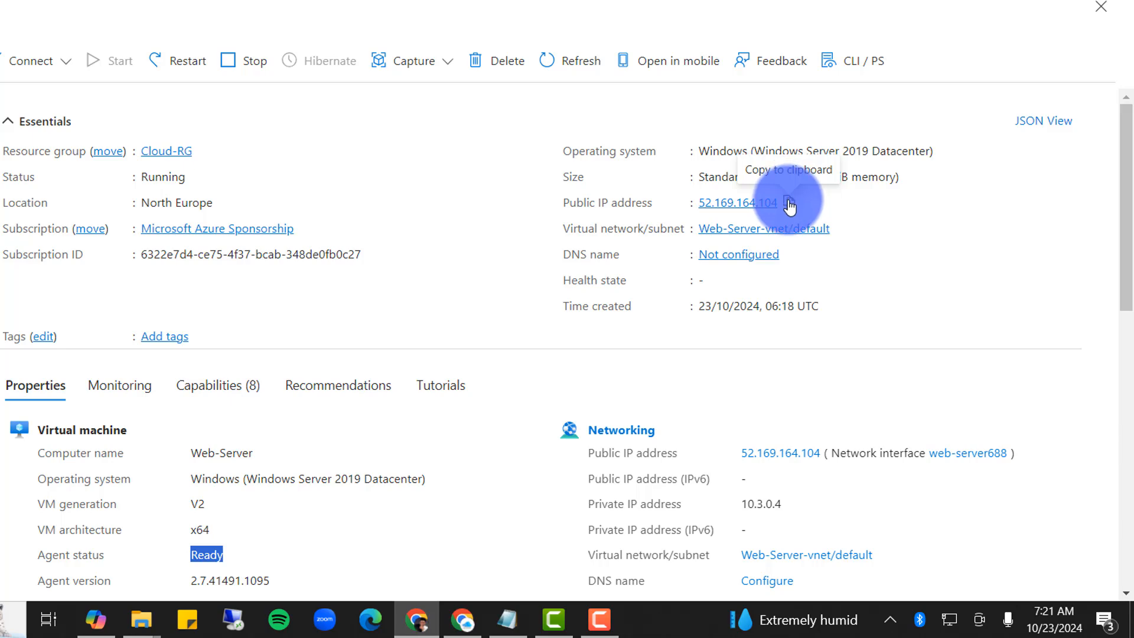
Copy Web-Server's public IP address and open it in a new browser tab to test web access
left_click(790, 205)
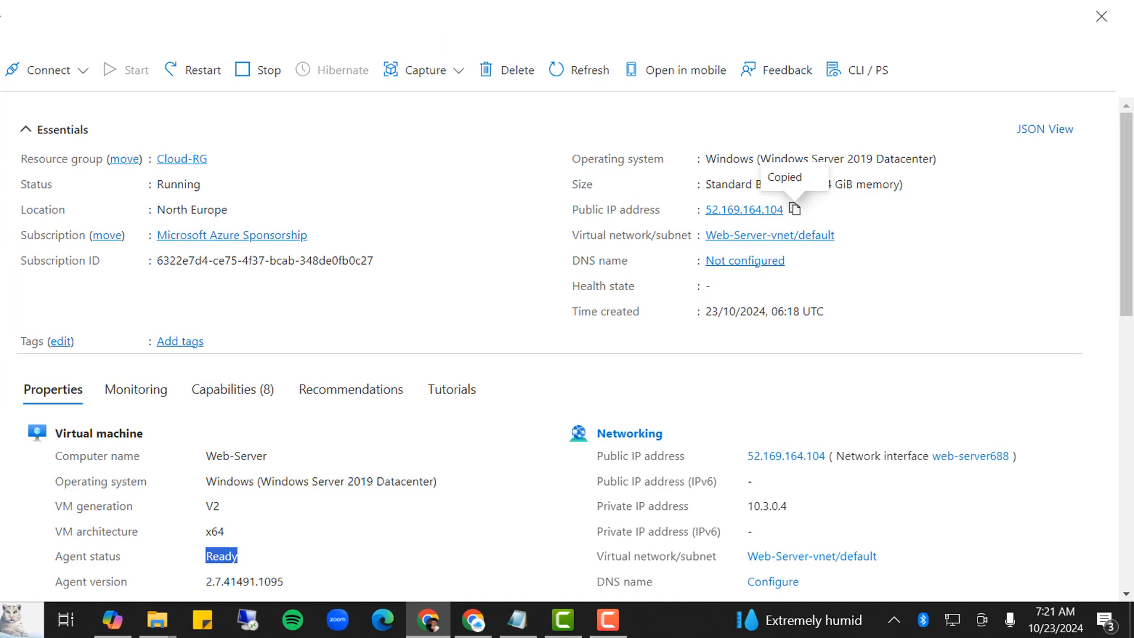
key("ctrl+t")
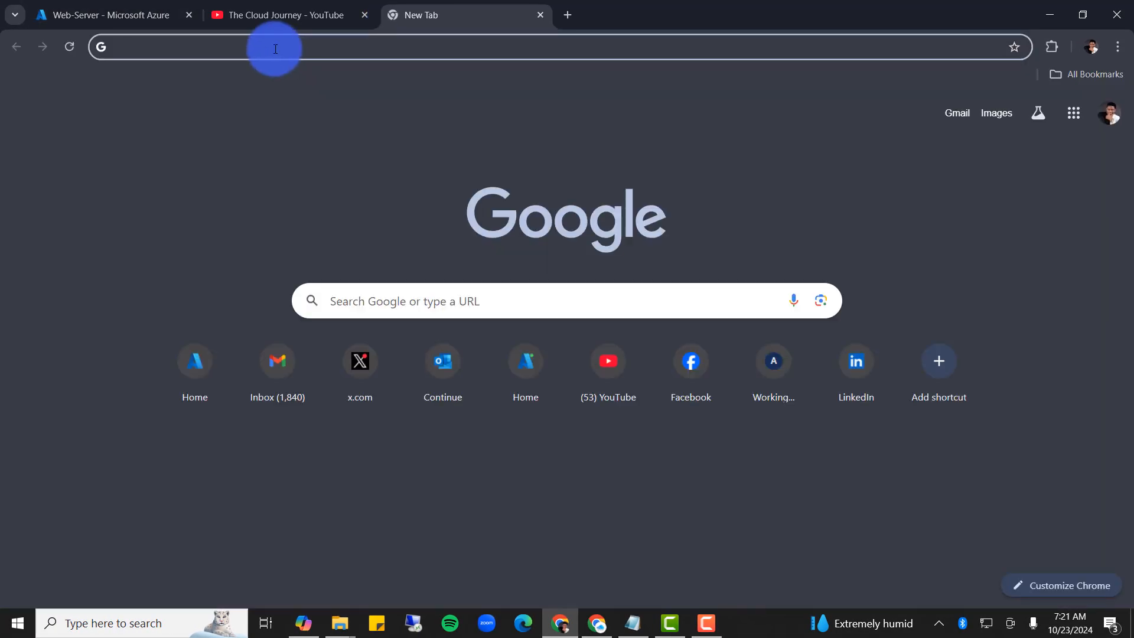
key("ctrl+v")
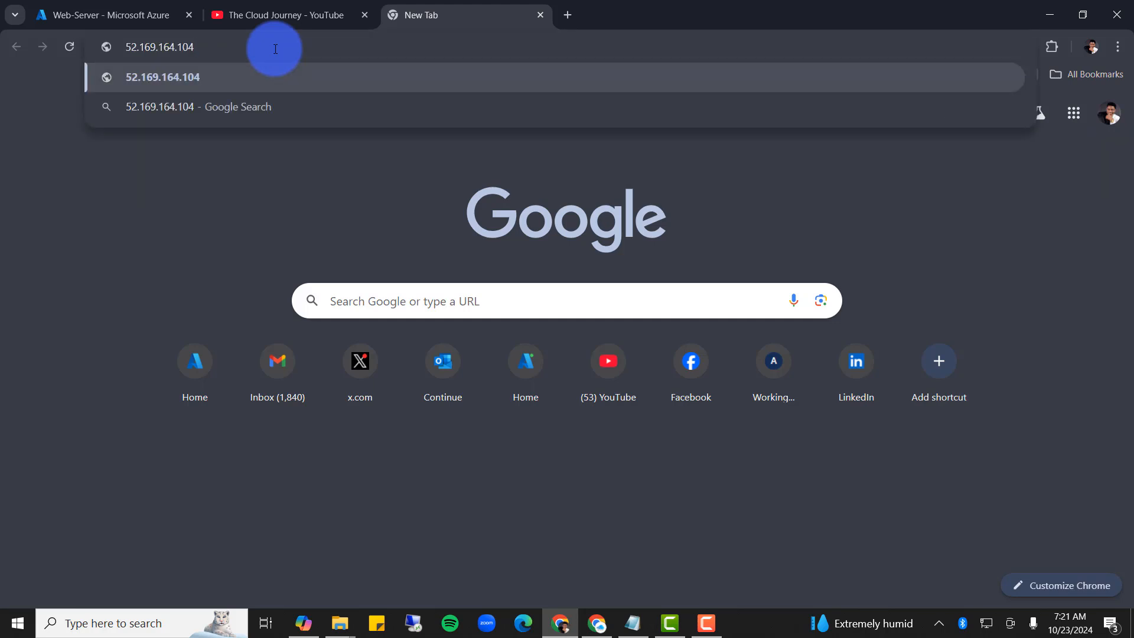
key("Return")
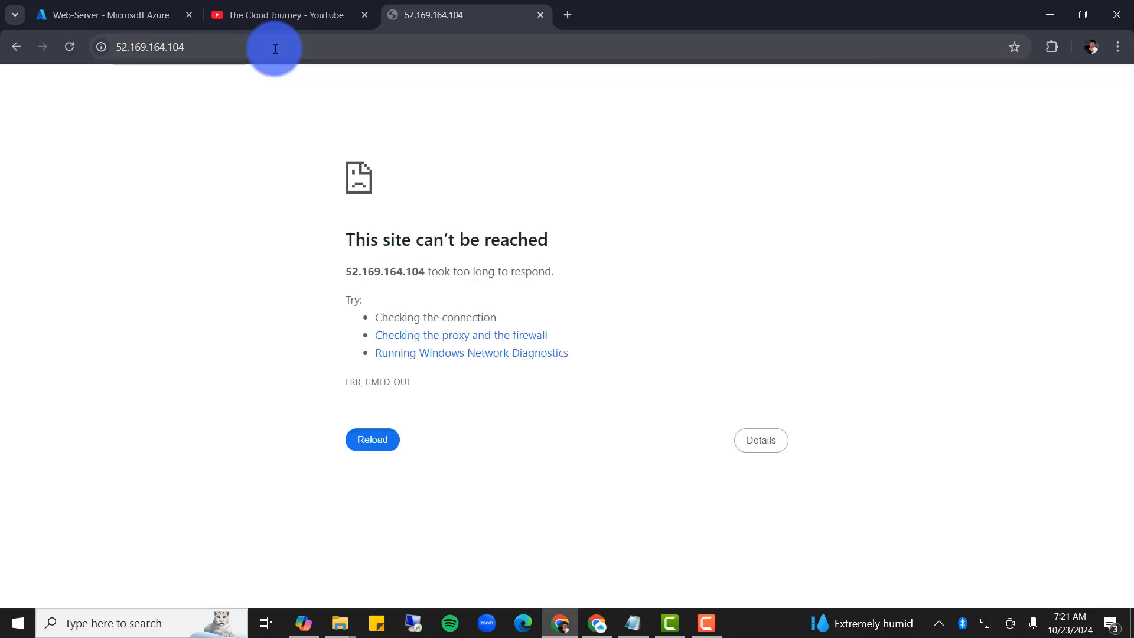
Retry 52.169.164.104 in the browser, and check the RDP and HTTP inbound port rules in Web-Server's network settings
key("Return")
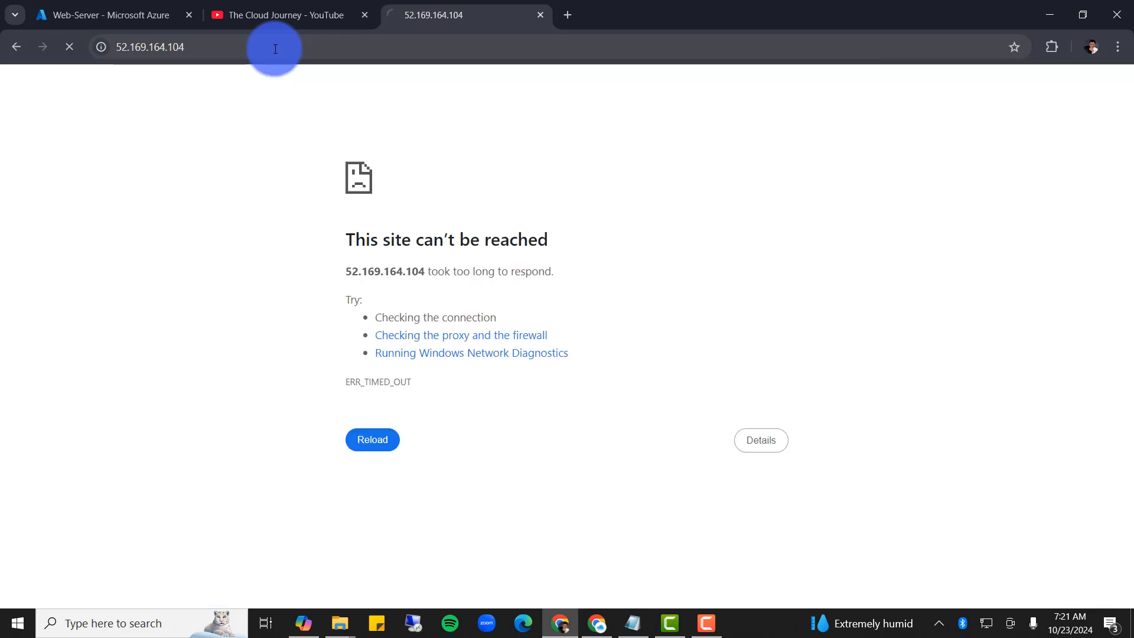
left_click(114, 8)
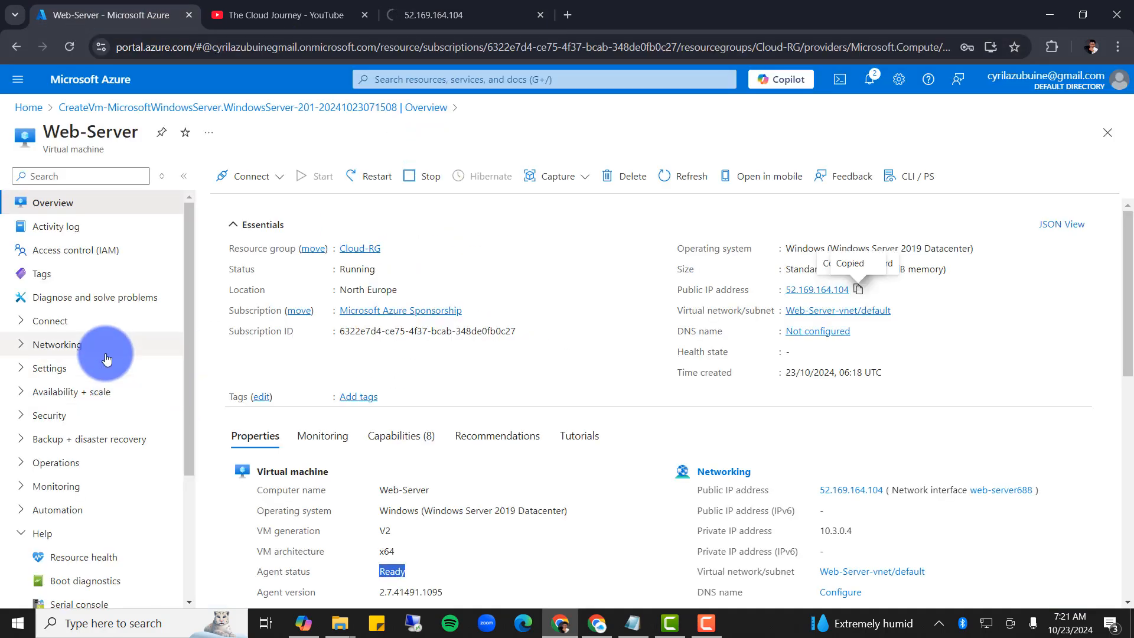
left_click(21, 349)
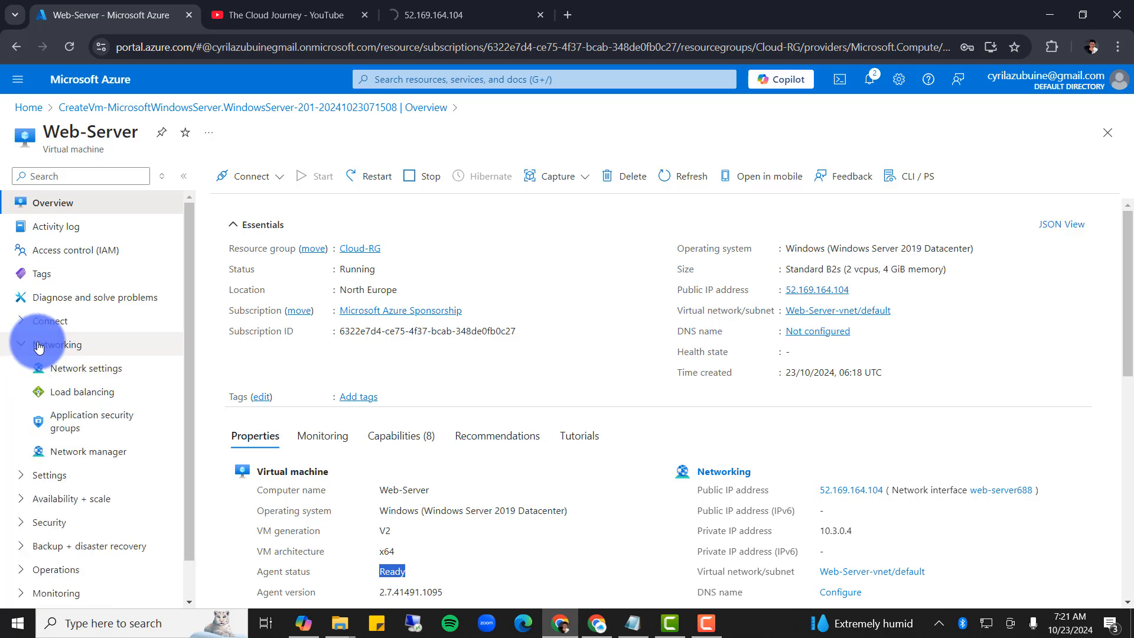
left_click(106, 380)
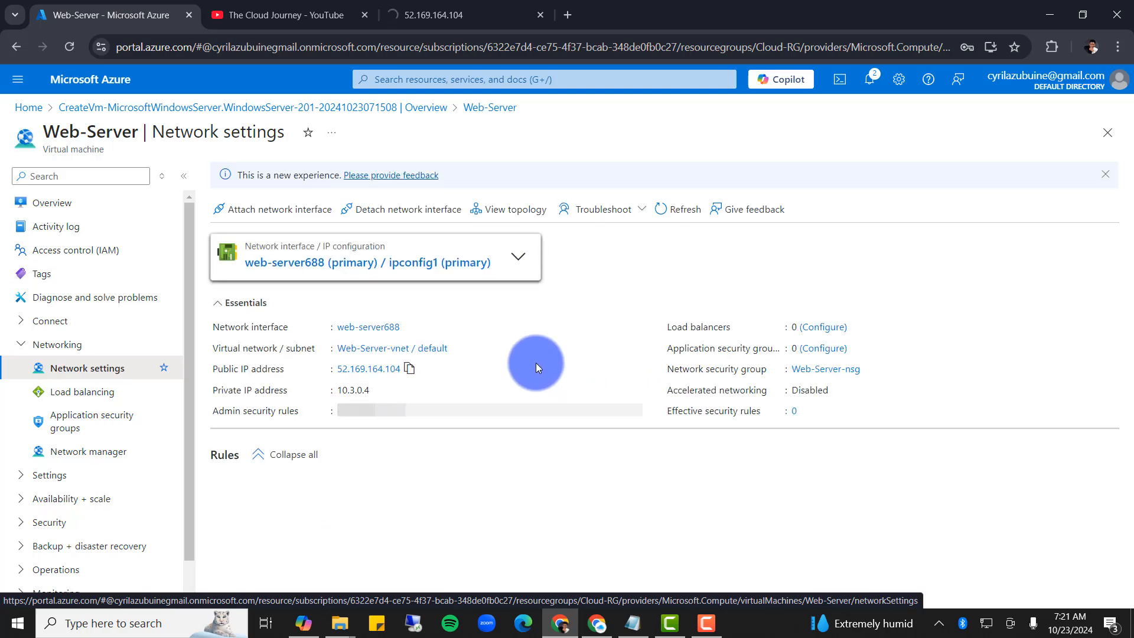
scroll(575, 420, "down", 3)
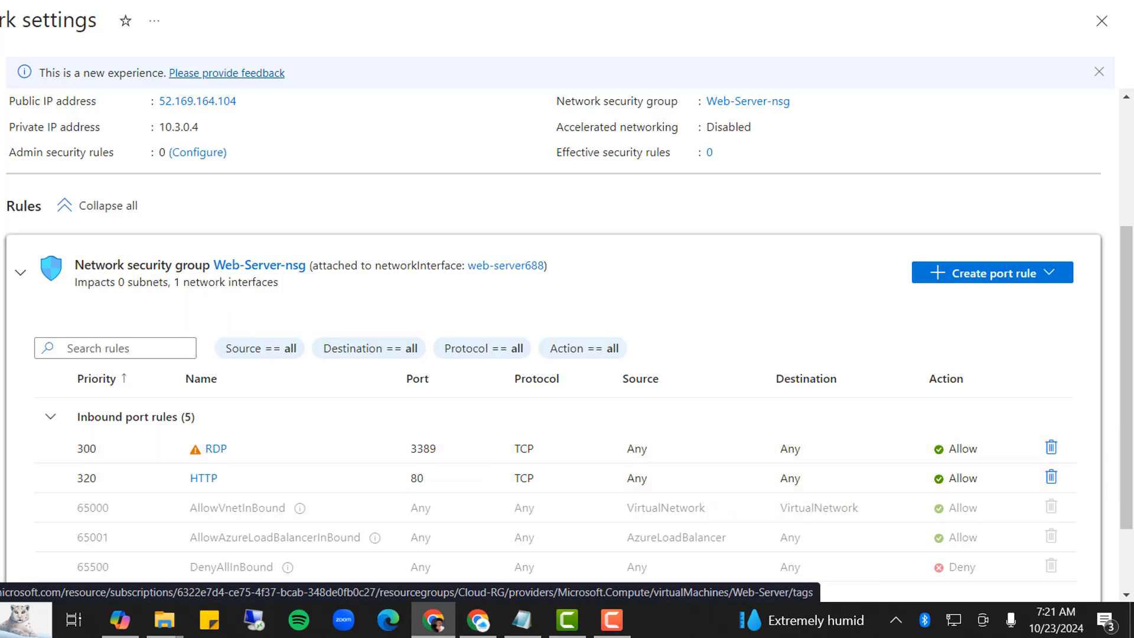
left_click(2, 100)
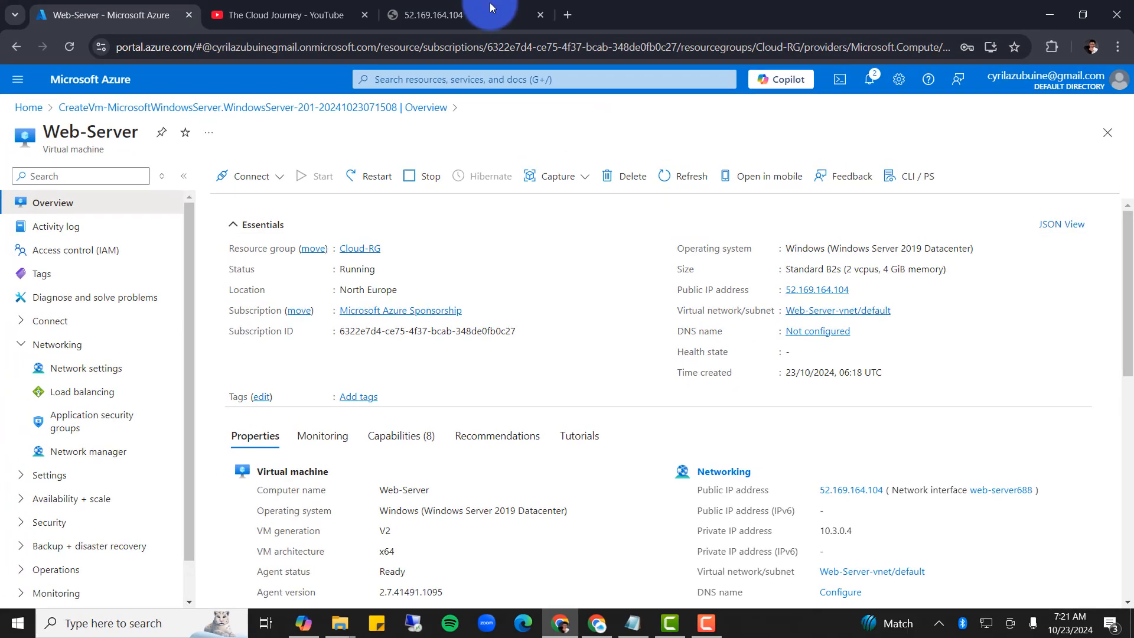
left_click(478, 17)
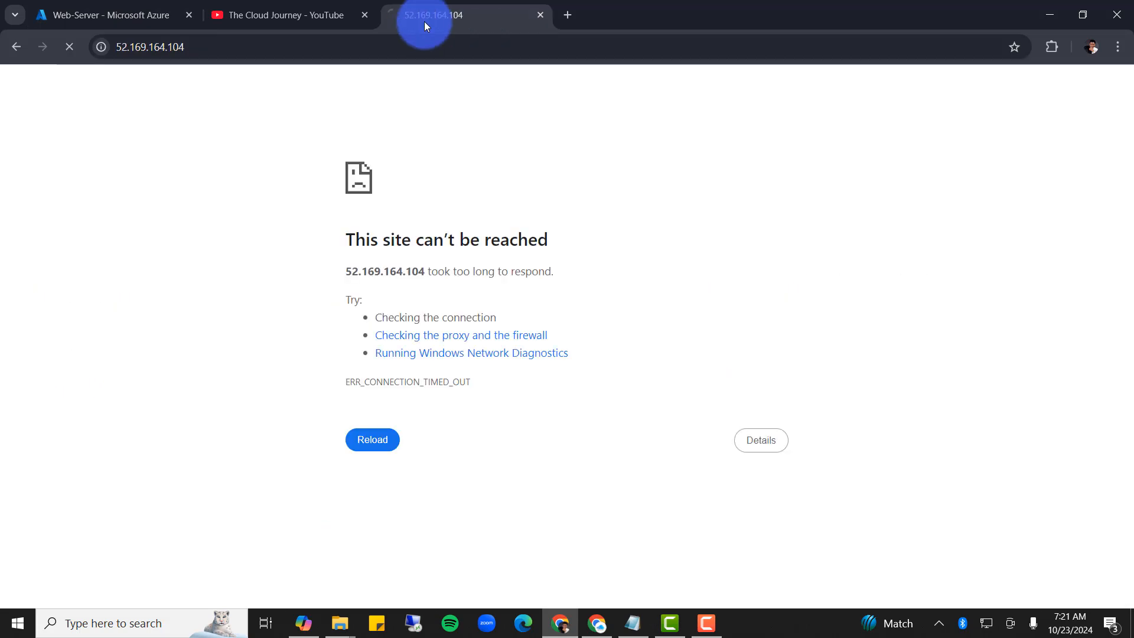
left_click(135, 26)
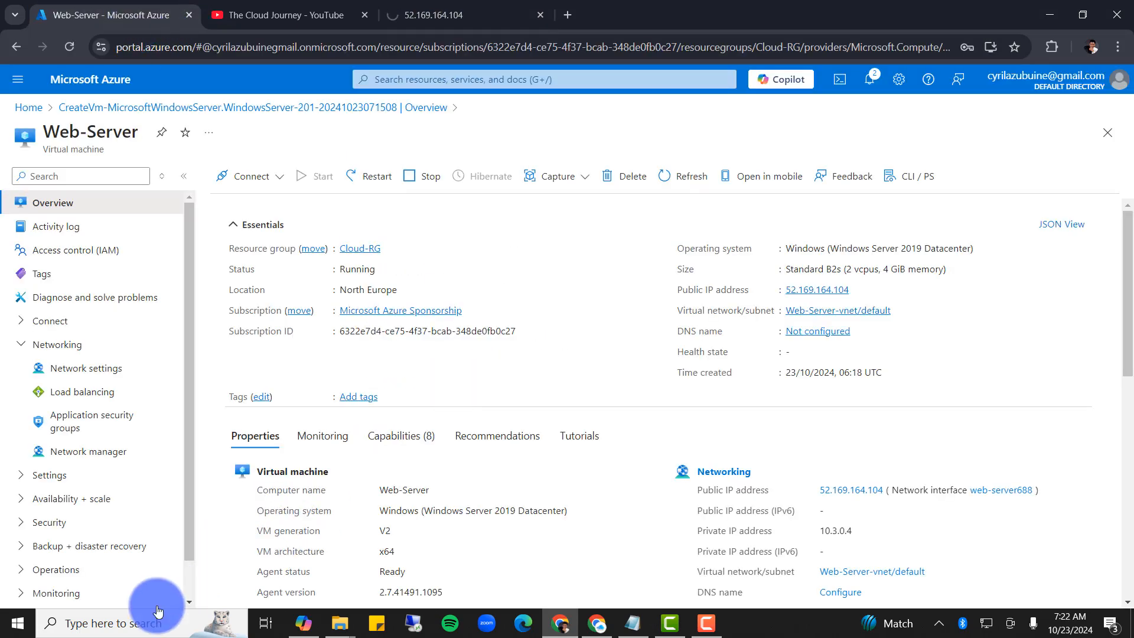
Search the local computer for "remote", open Remote Desktop Connection, and look over its additional options
left_click(97, 625)
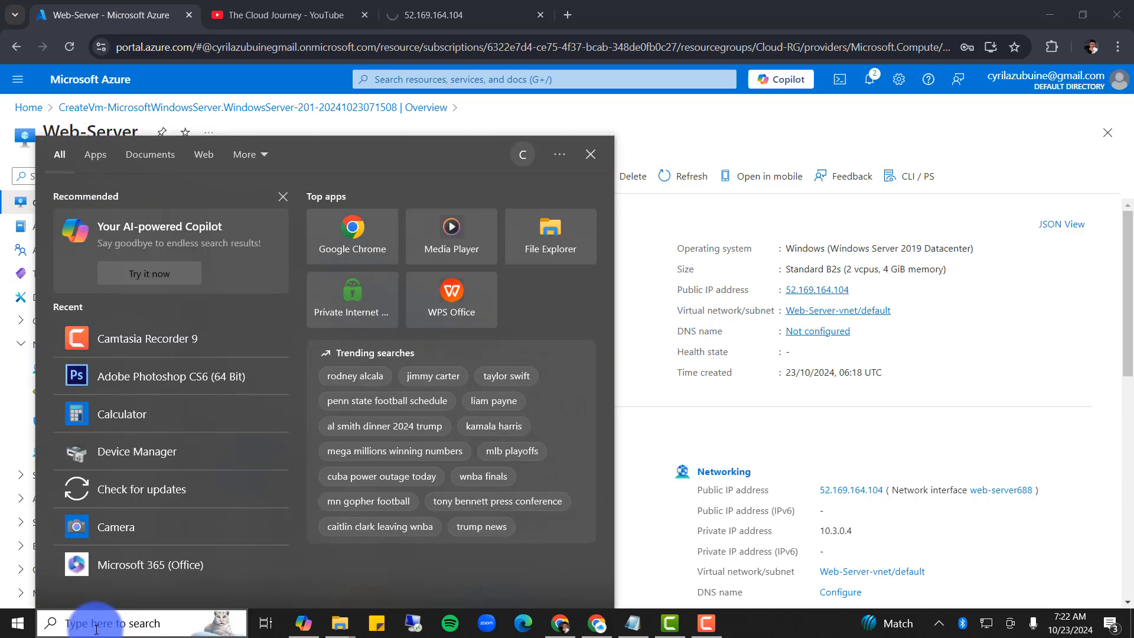
type("remote")
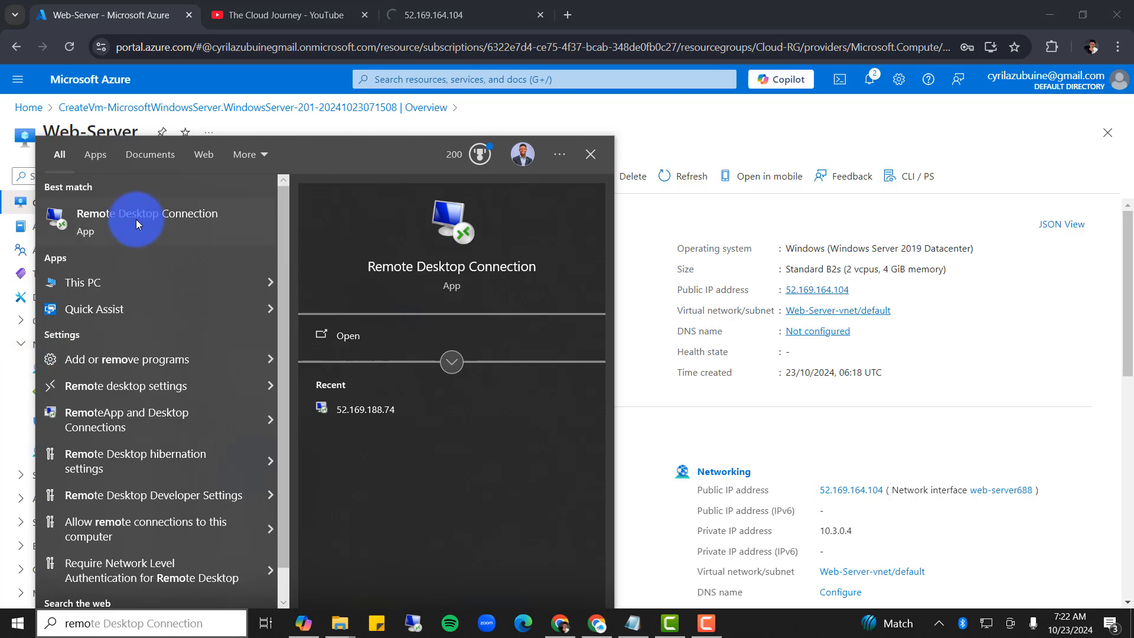
left_click(136, 218)
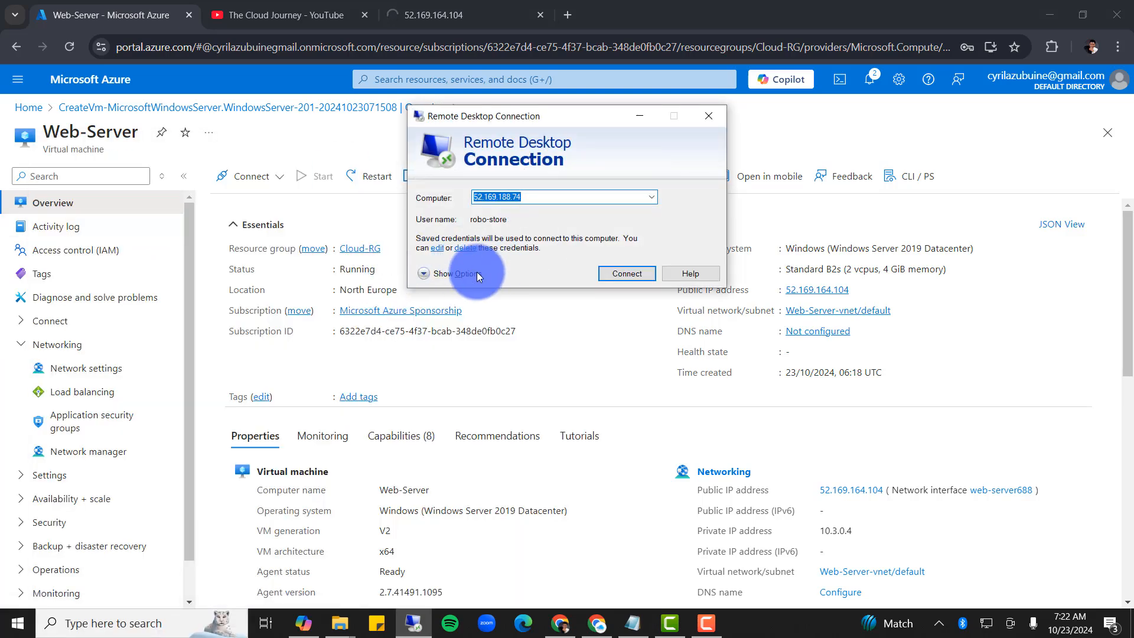
left_click(456, 275)
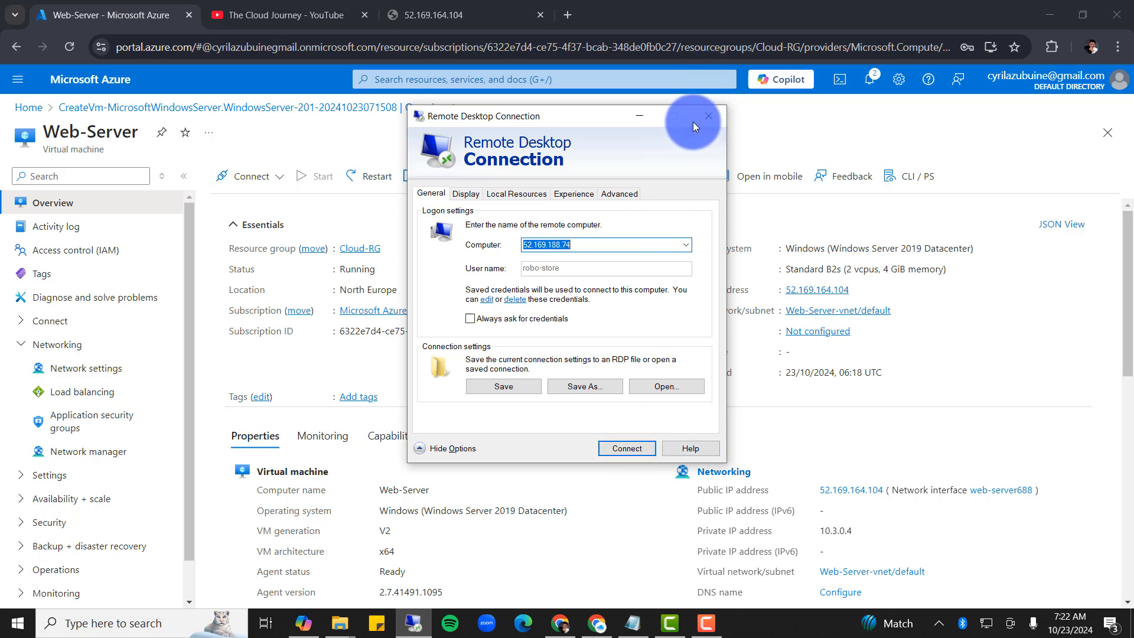
left_click(448, 447)
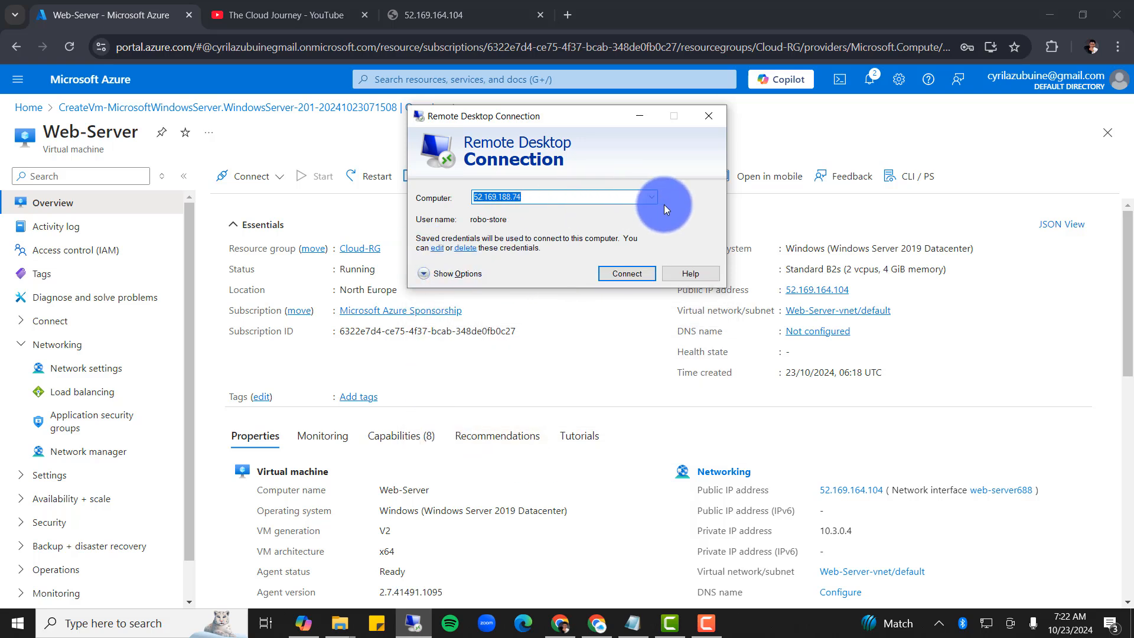
Replace the remote computer address with 52.169.164.104 and start the connection
left_click(636, 194)
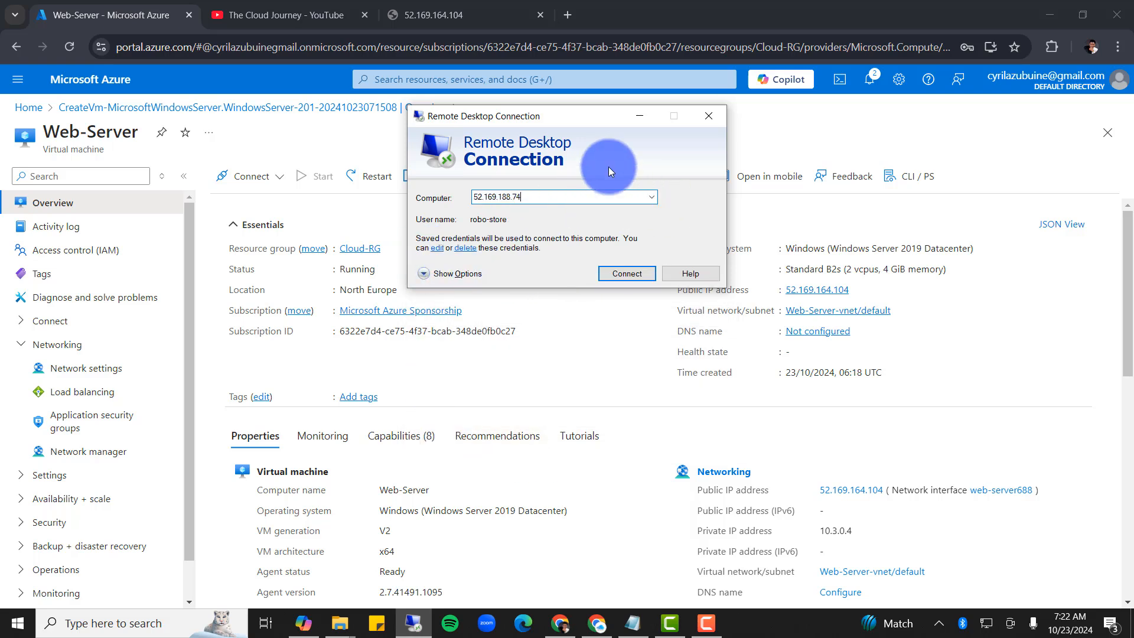
key("BackSpace")
key("BackSpace")
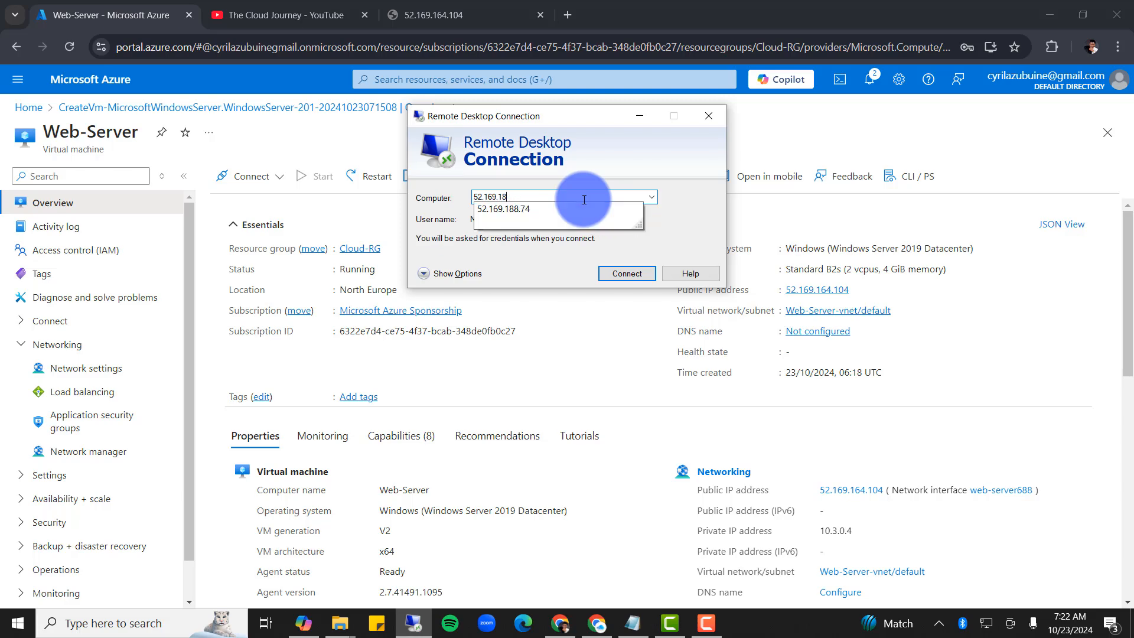
key("BackSpace")
key("BackSpace")
key("BackSpace")
key("BackSpace")
key("BackSpace")
key("BackSpace")
key("BackSpace")
key("BackSpace")
key("BackSpace")
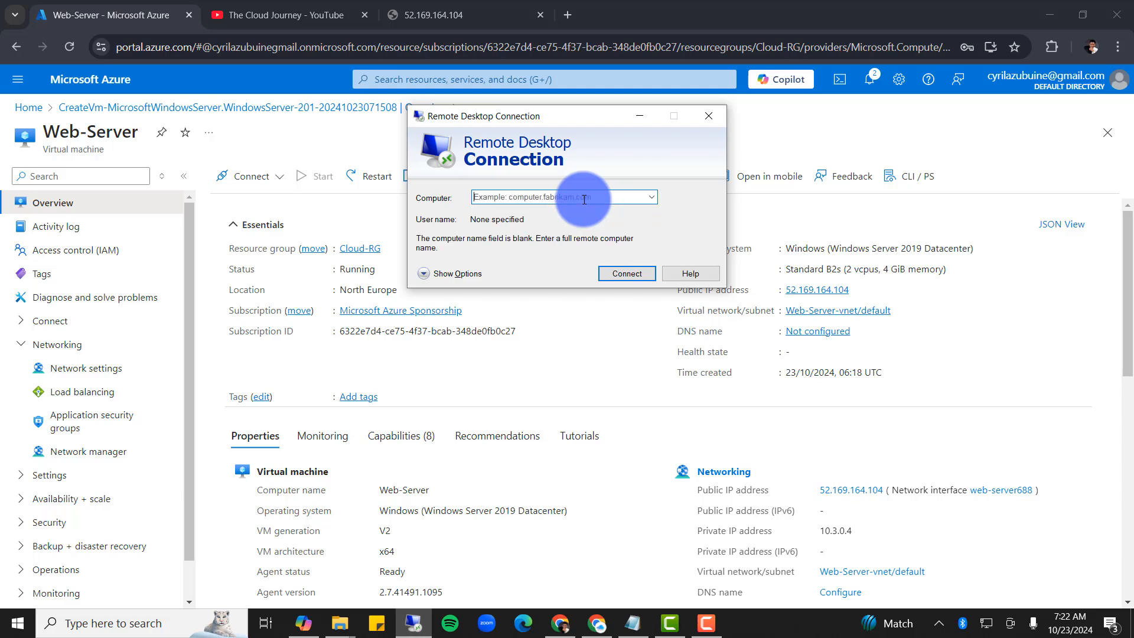
type("52.169.164.104")
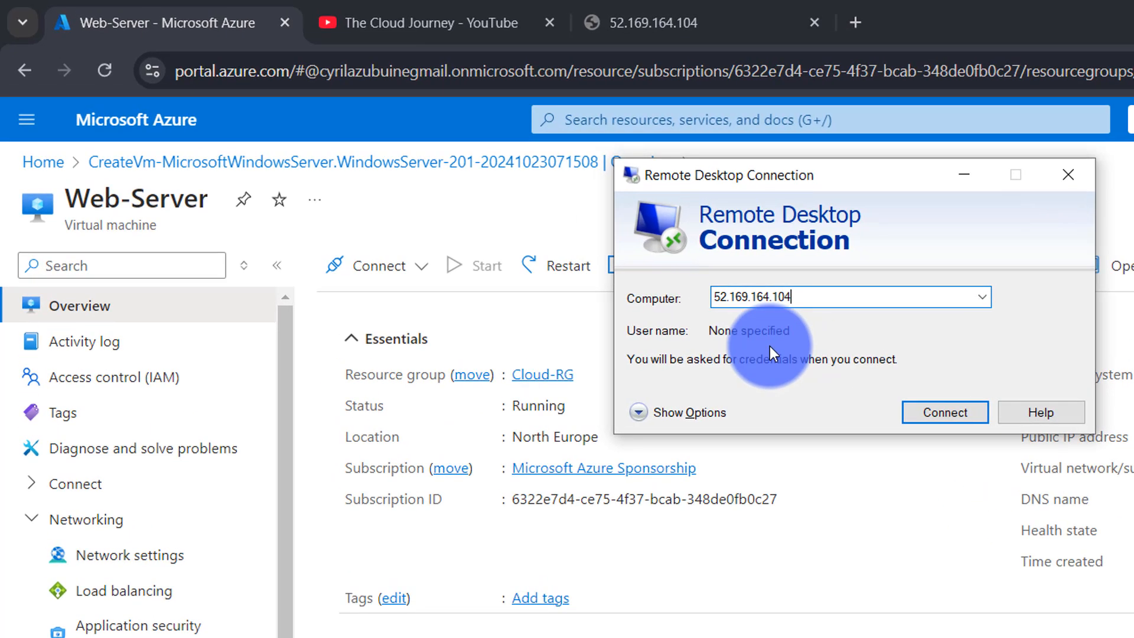
left_click(945, 413)
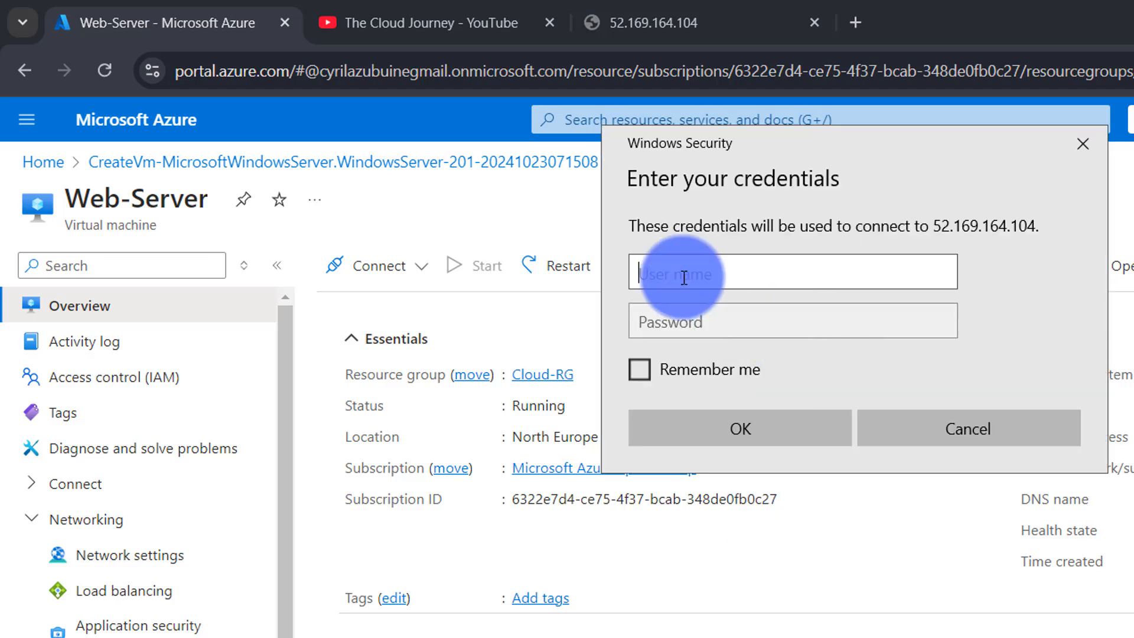
Sign in with the user name web and the account password, and accept the certificate warning to connect to Web-Server
type("web")
left_click(682, 319)
type("••••")
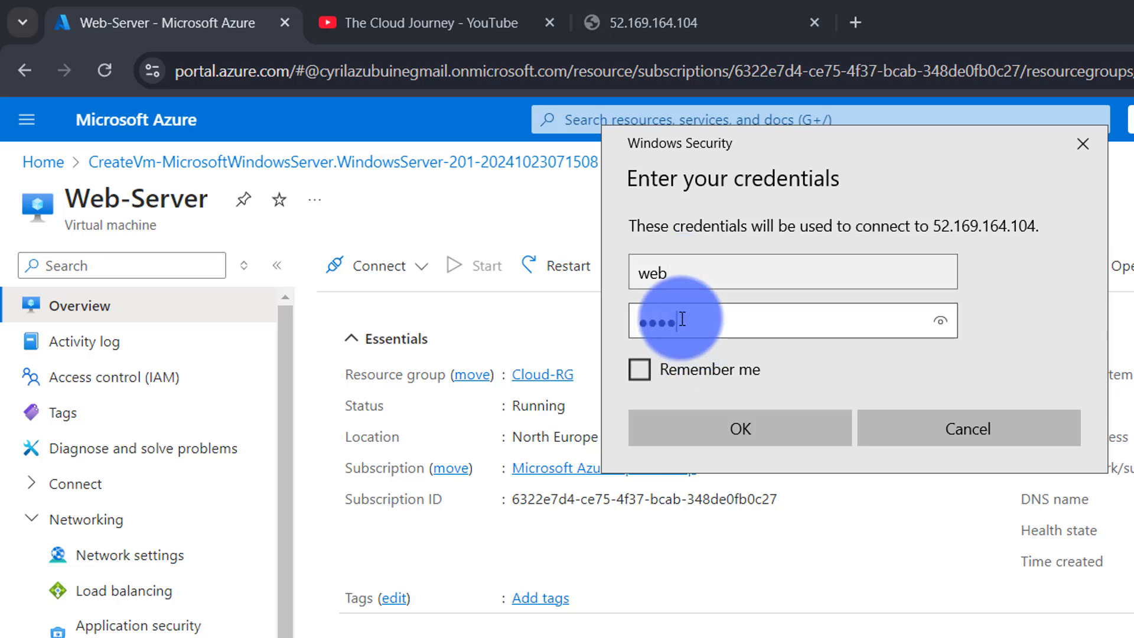
type("••")
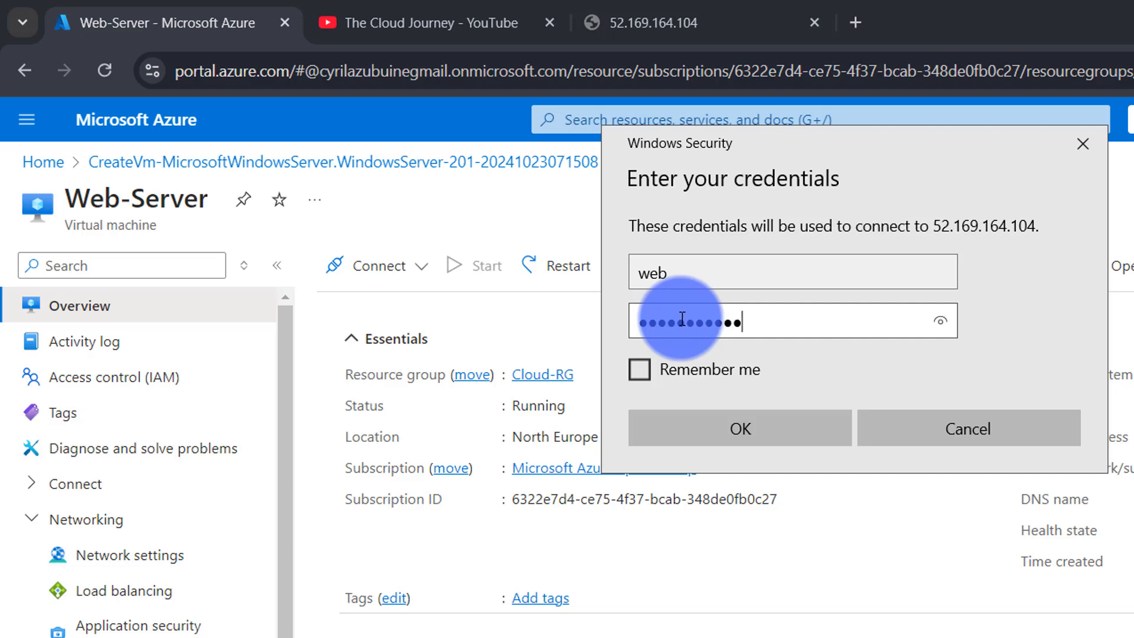
left_click(737, 431)
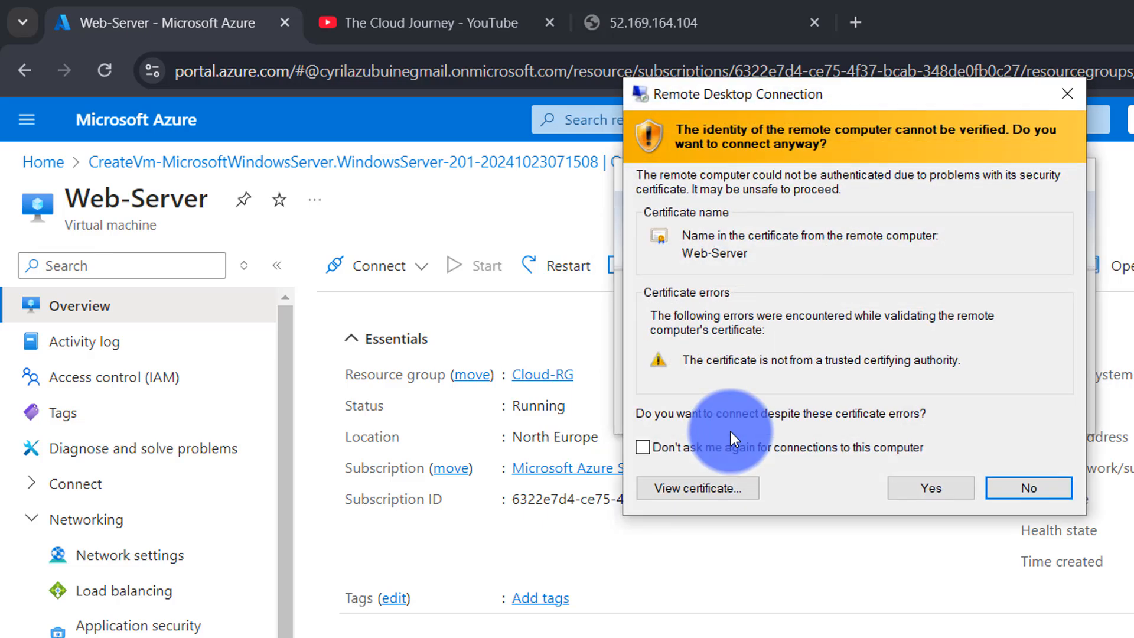
left_click(923, 488)
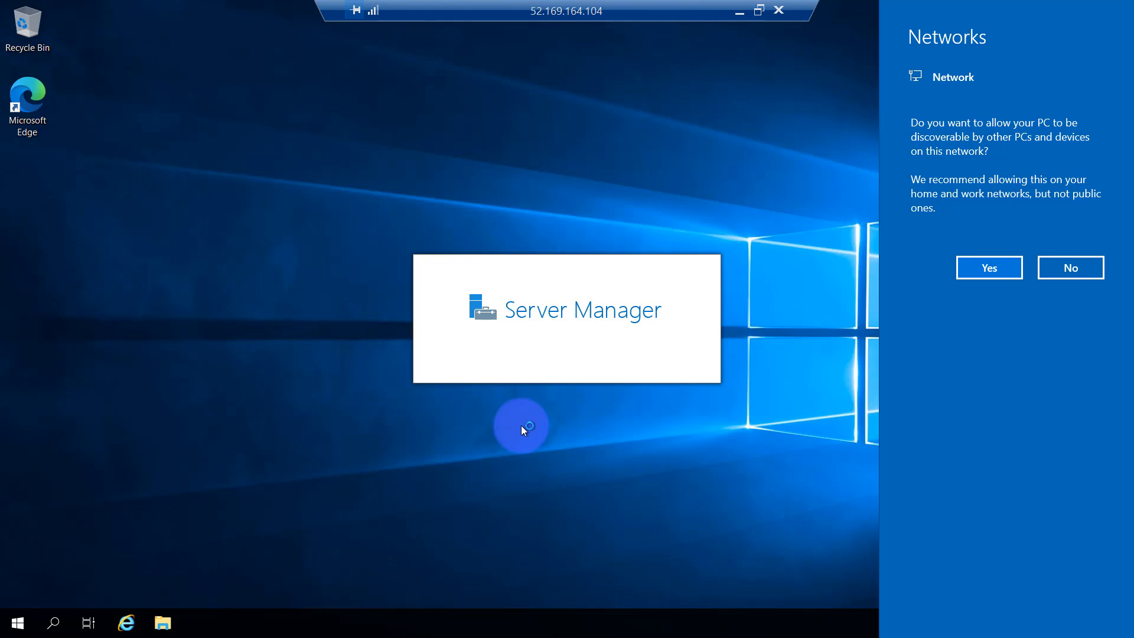
Run winver on the remote server to check its Windows version, and close the version information
key("super+r")
type("w")
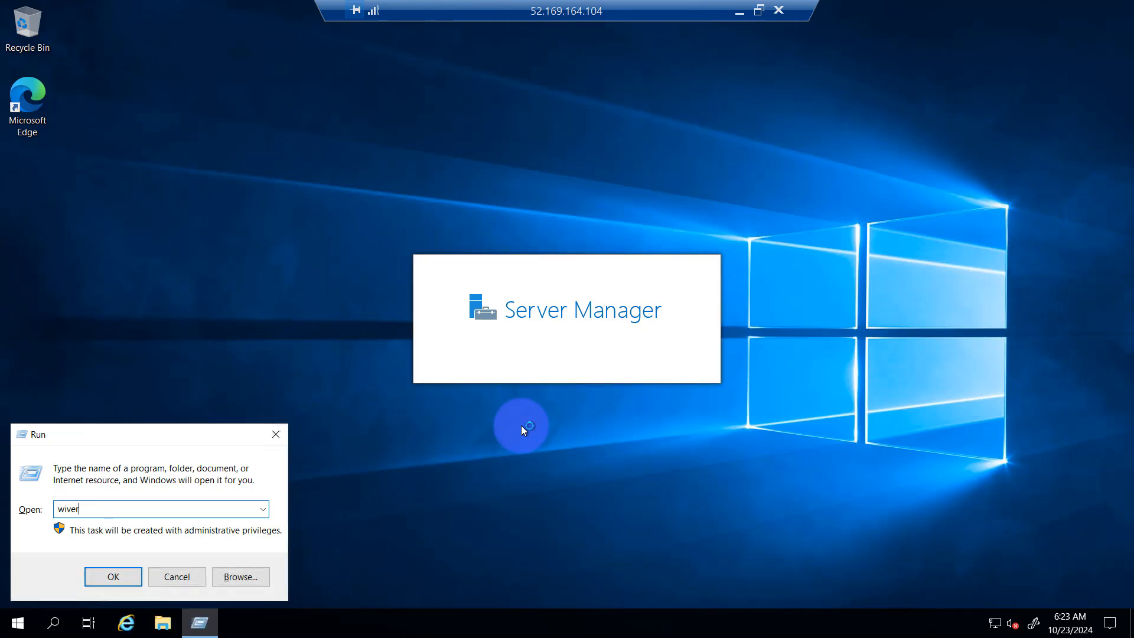
key("BackSpace")
key("BackSpace")
key("BackSpace")
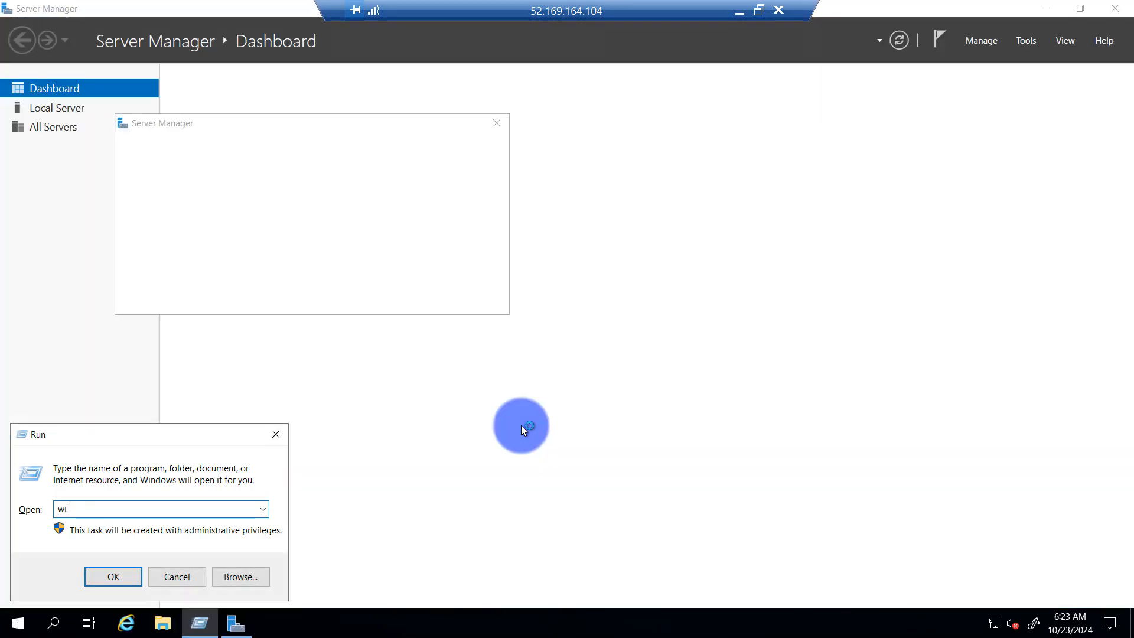
type("nver")
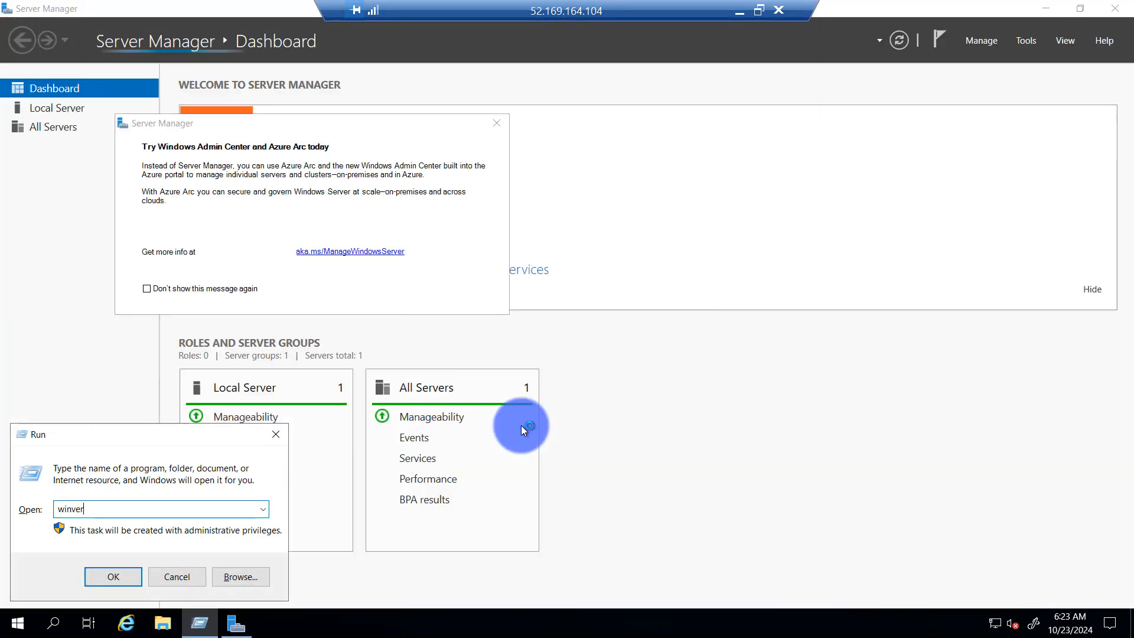
key("Return")
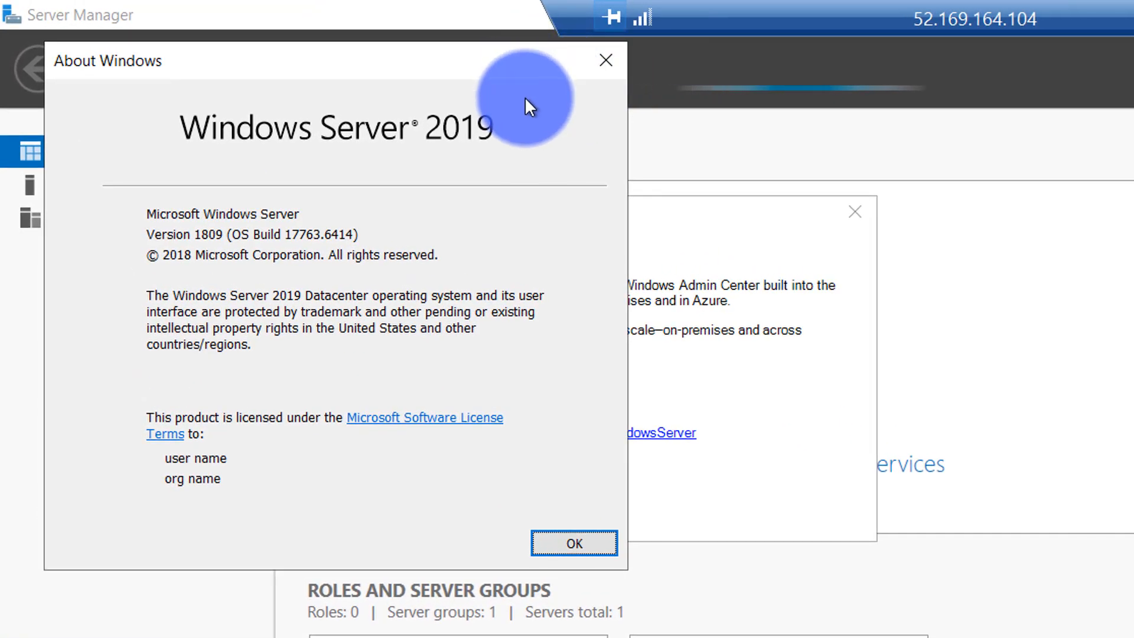
left_click(586, 533)
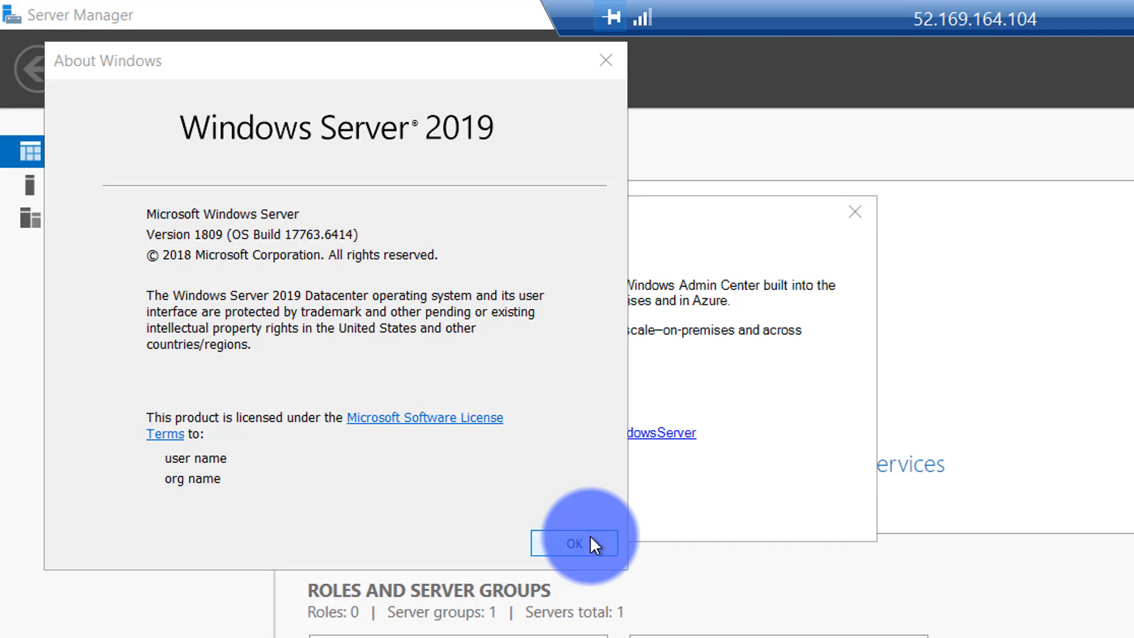
key("super")
left_click(590, 535)
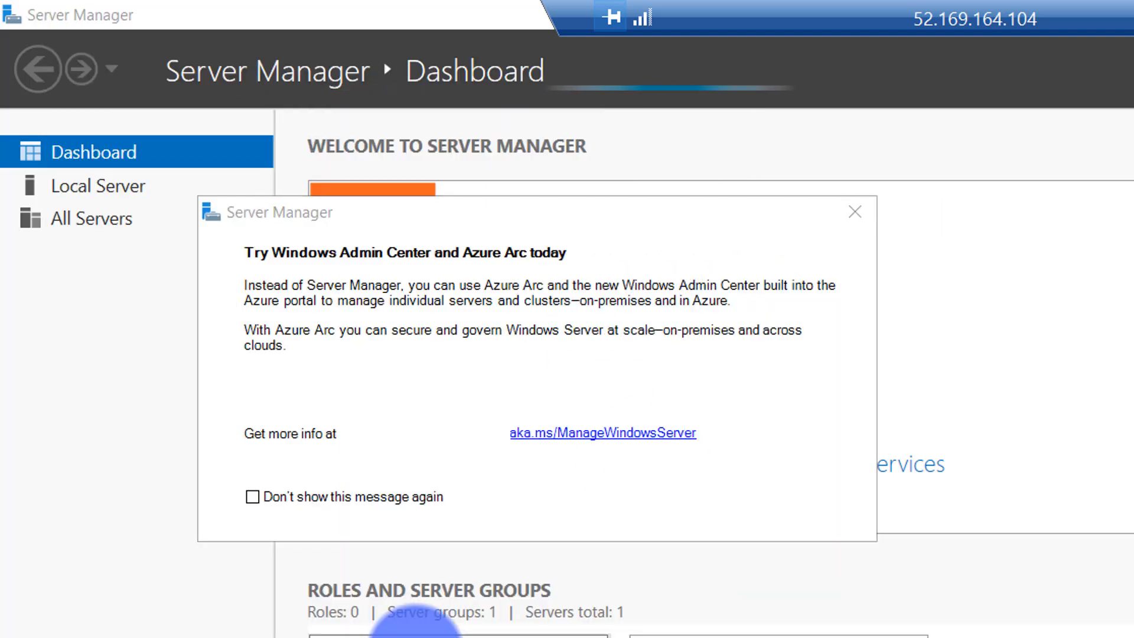
Launch Remote Desktop Connection inside the server with the mstsc run command, and close it without connecting
key("super+r")
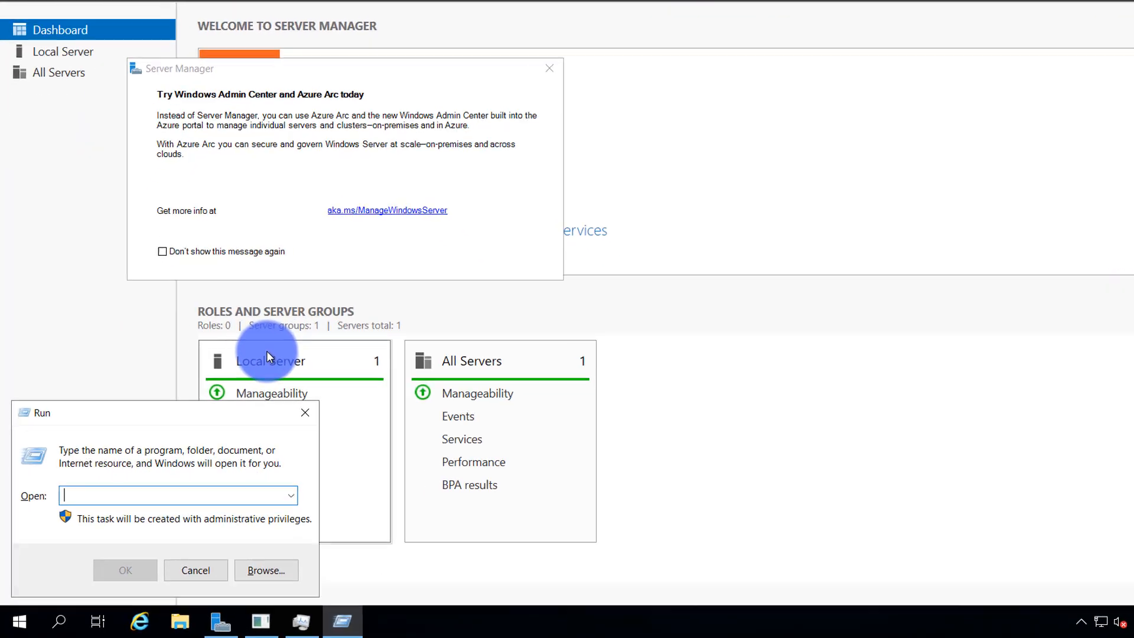
key("BackSpace")
type("mstsc")
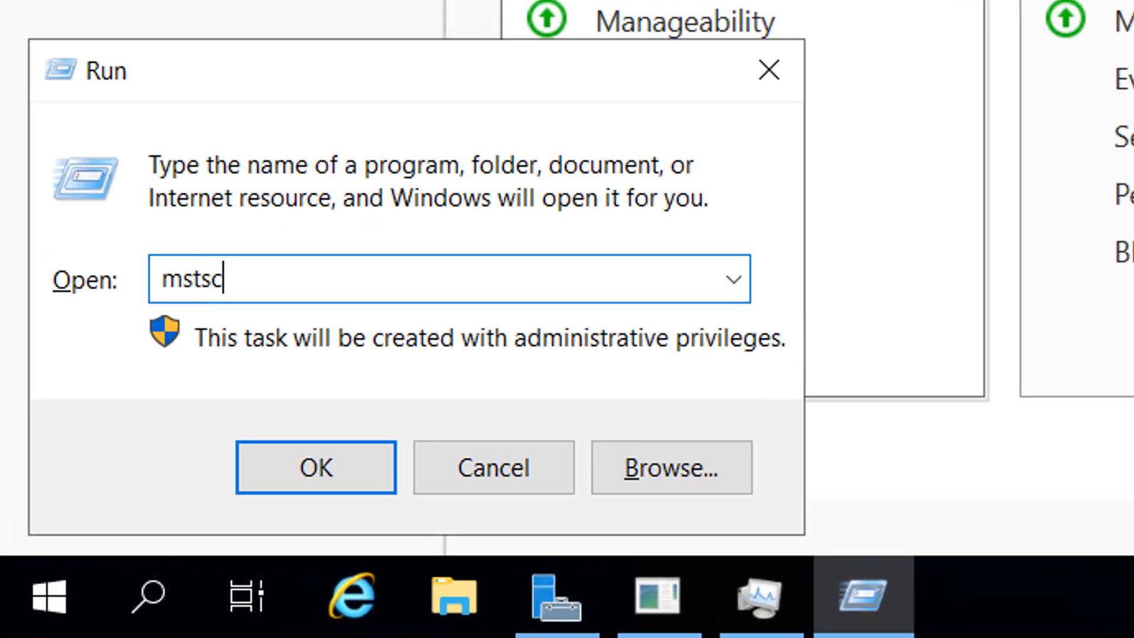
key("Return")
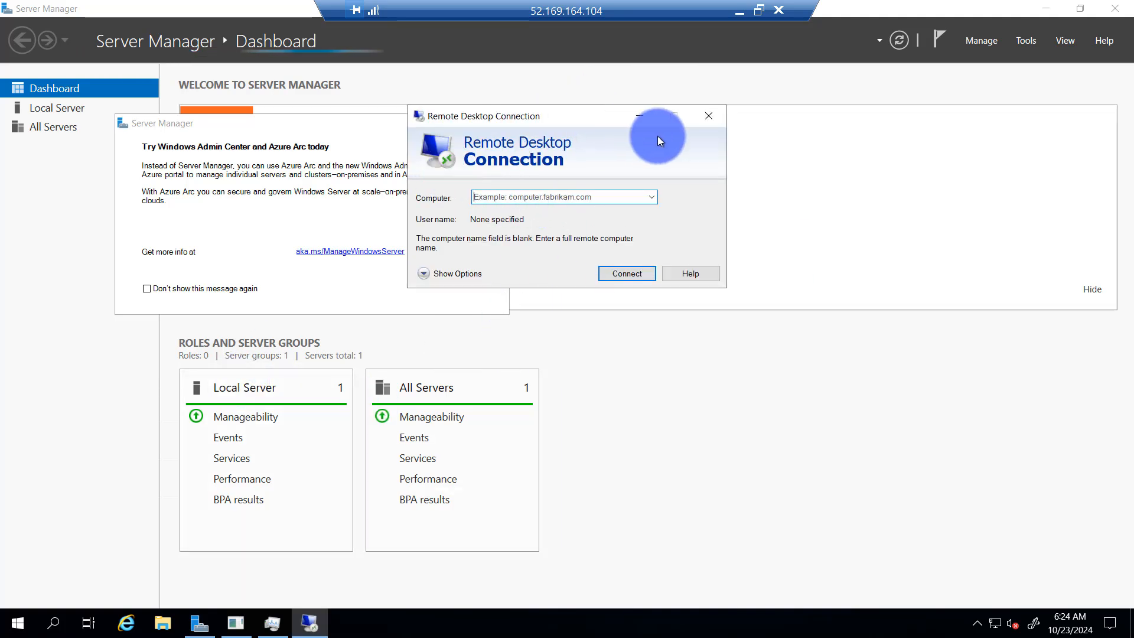
left_click(710, 119)
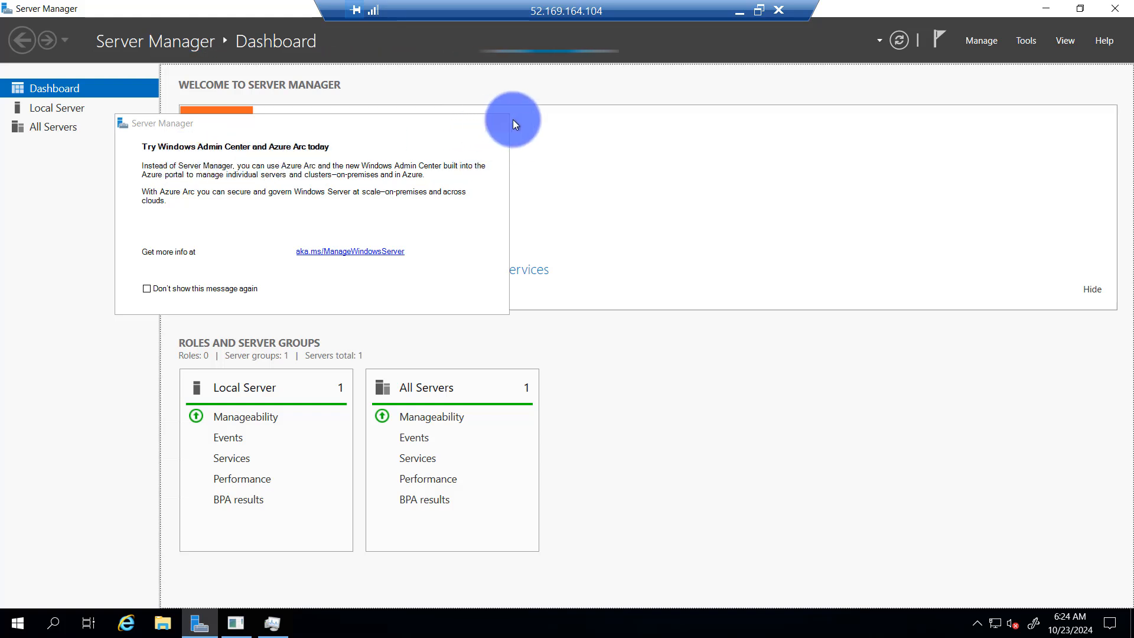
Dismiss the Windows Admin Center and Azure Arc message, and open the Local Server properties in Server Manager
left_click(229, 292)
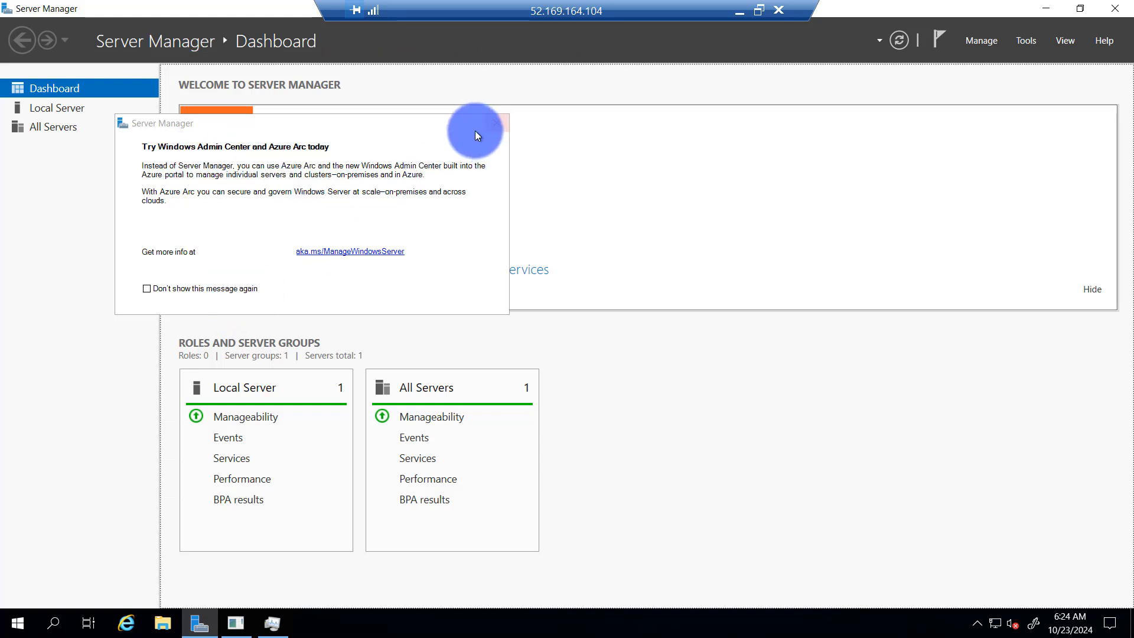
left_click(495, 124)
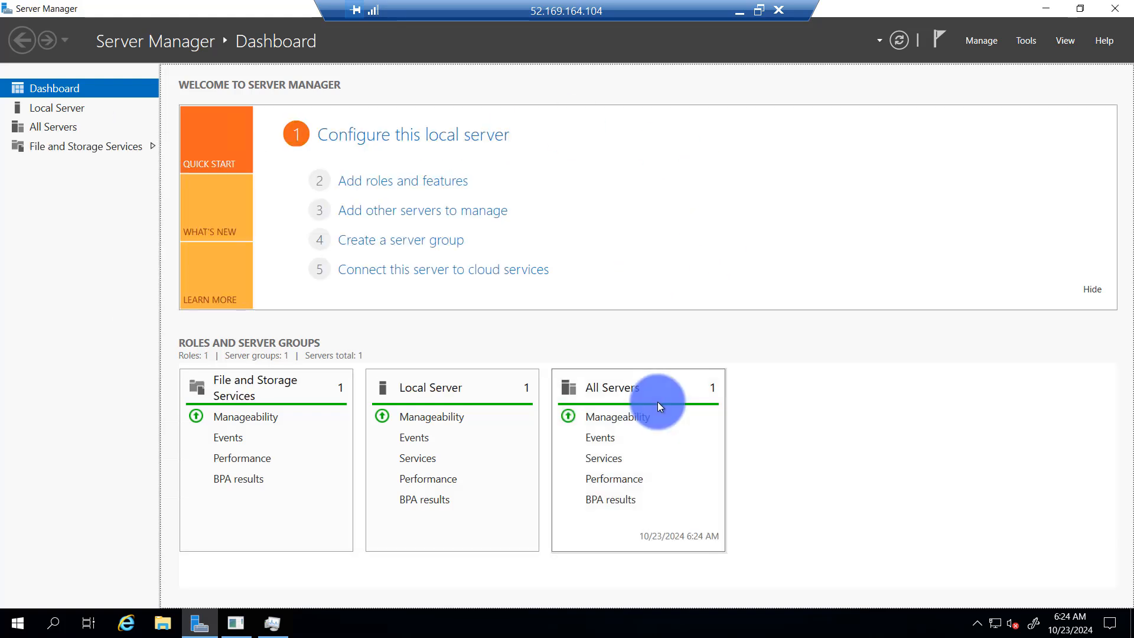
left_click(64, 108)
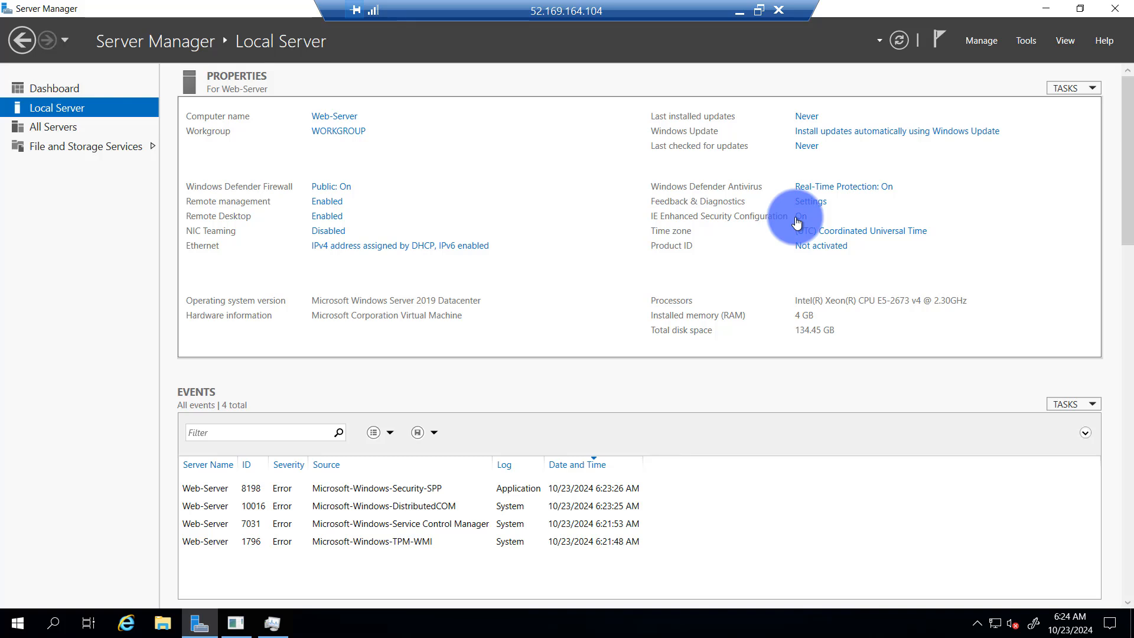
Turn off Internet Explorer Enhanced Security Configuration for both Administrators and Users
left_click(802, 217)
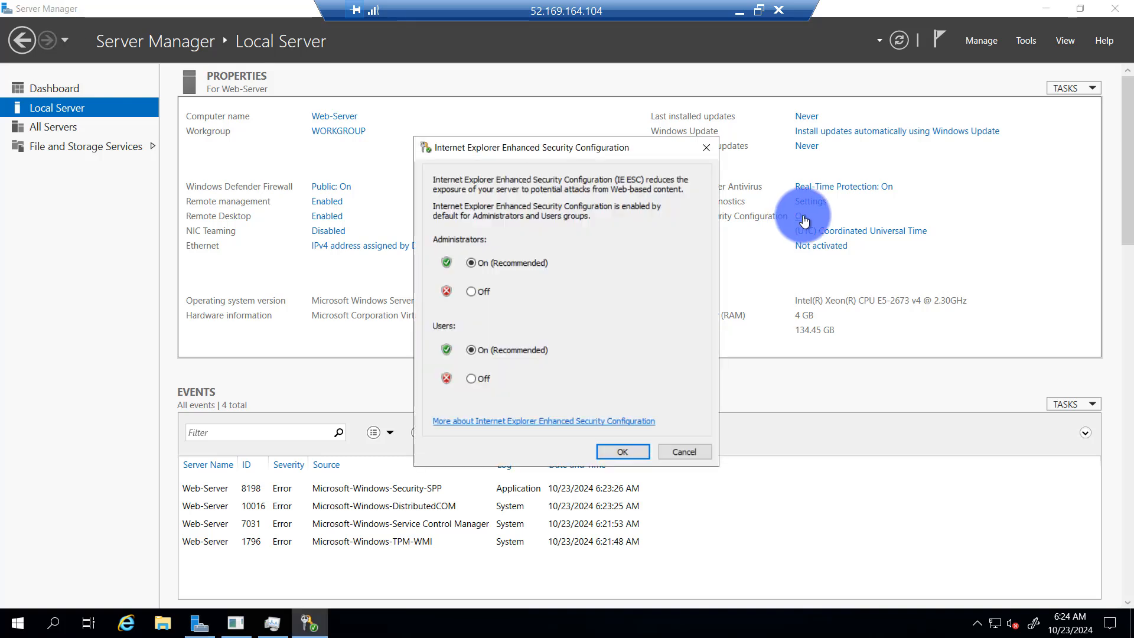
left_click(473, 292)
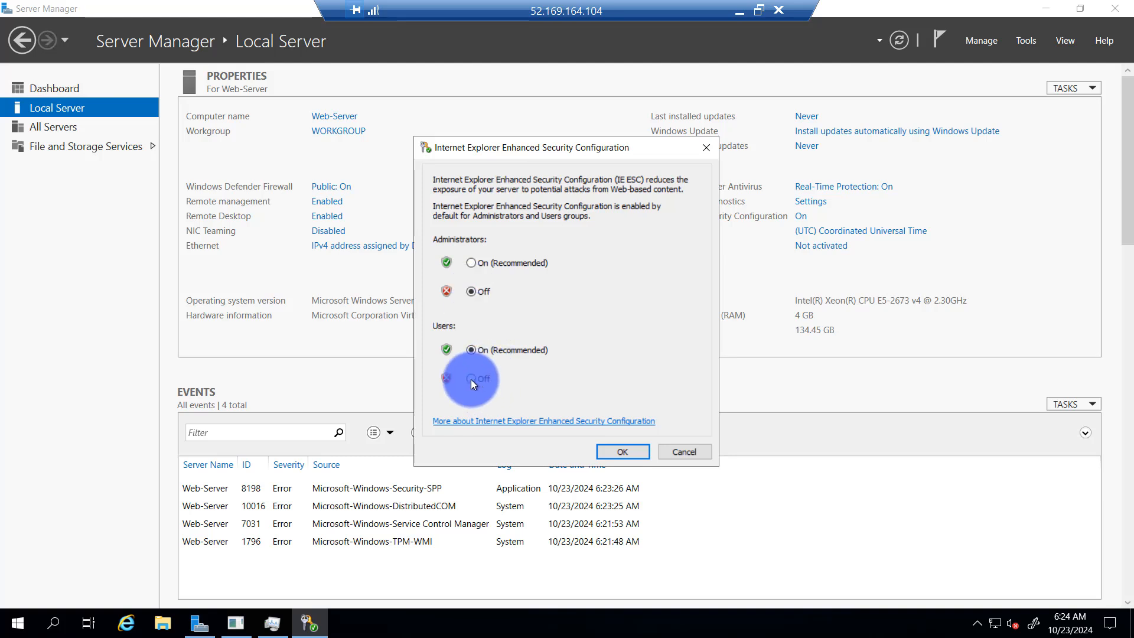
left_click(471, 378)
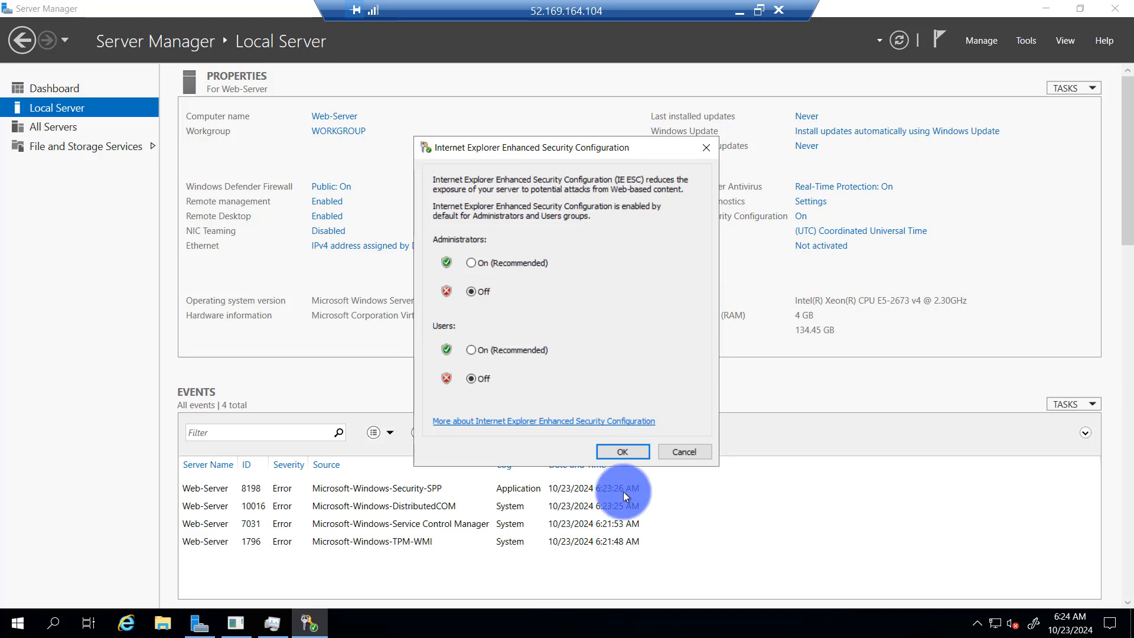
left_click(621, 452)
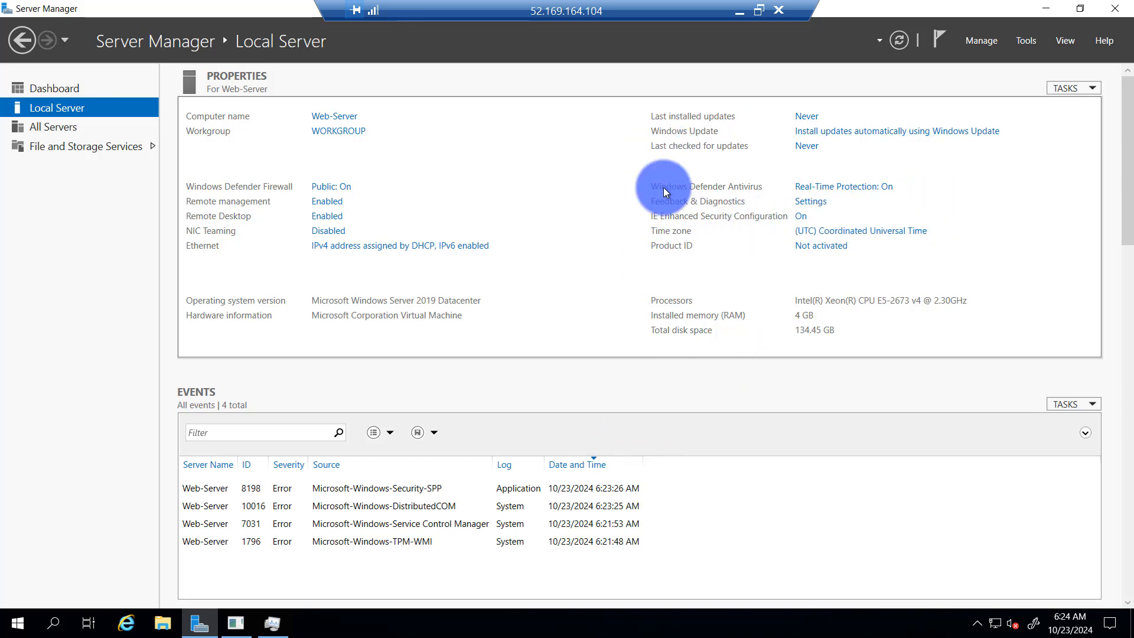
Start adding roles and features from the dashboard, using role-based or feature-based installation with Web-Server as the destination server
left_click(49, 87)
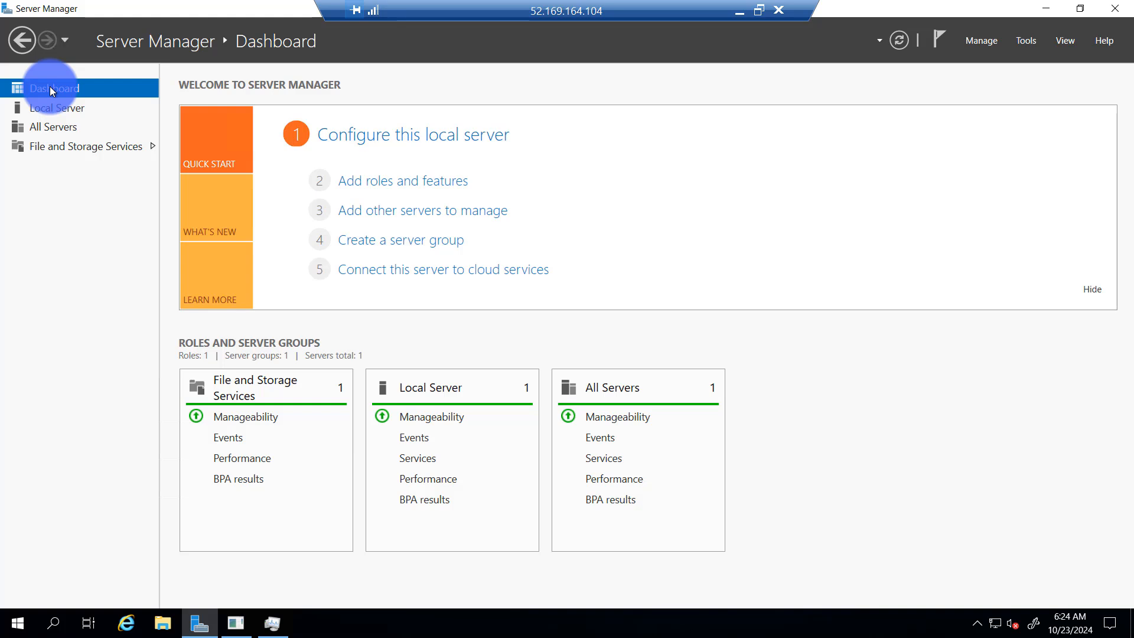
left_click(396, 183)
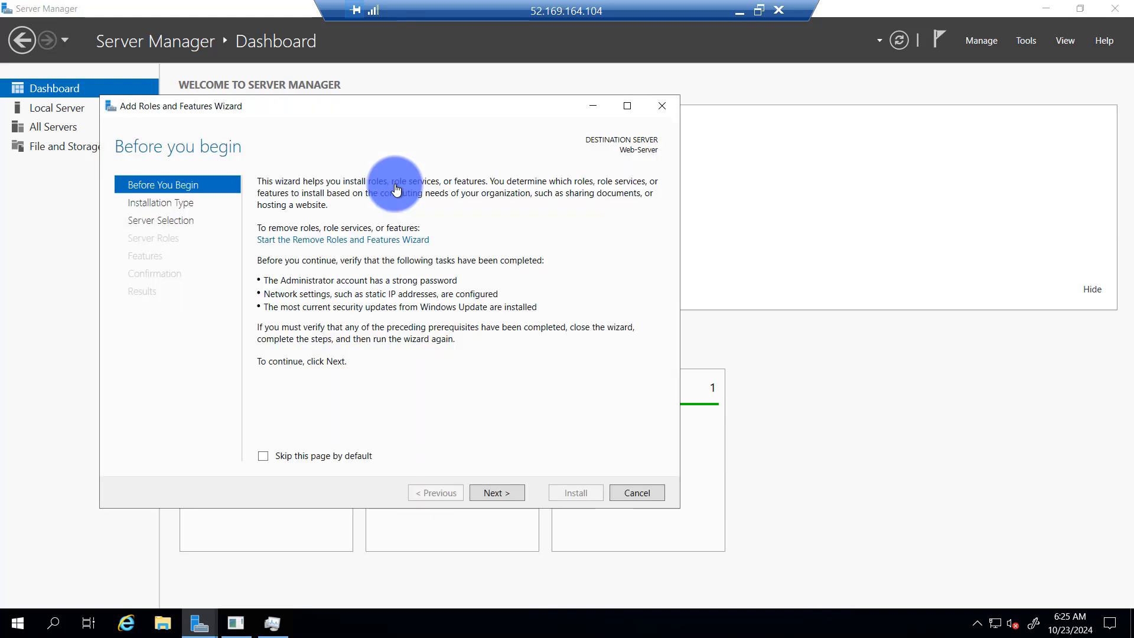
left_click(500, 491)
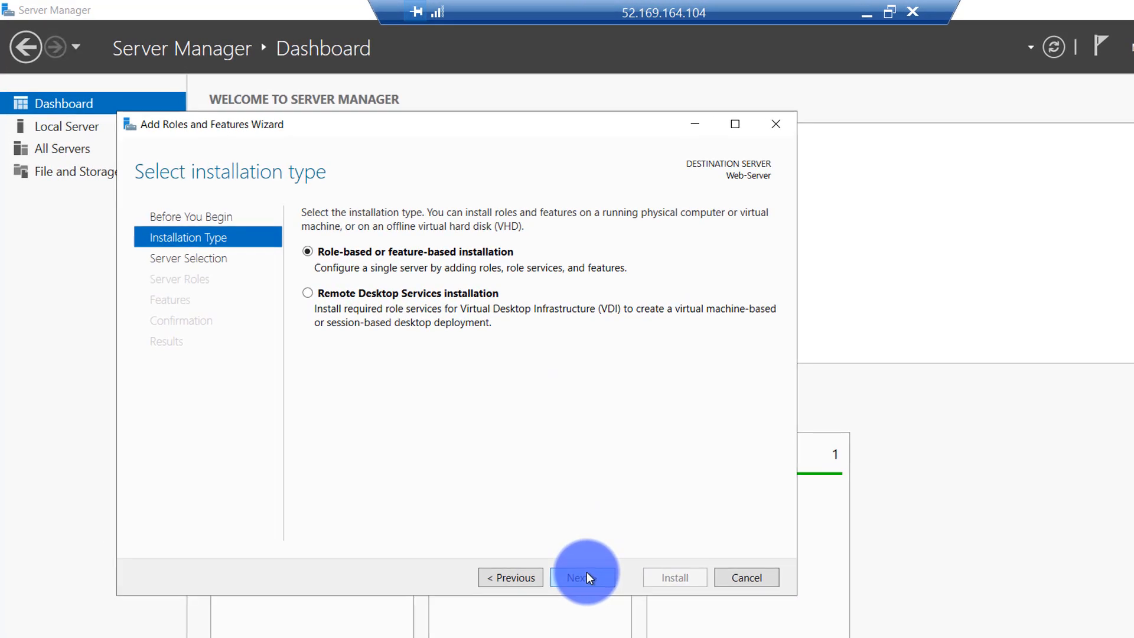
left_click(587, 577)
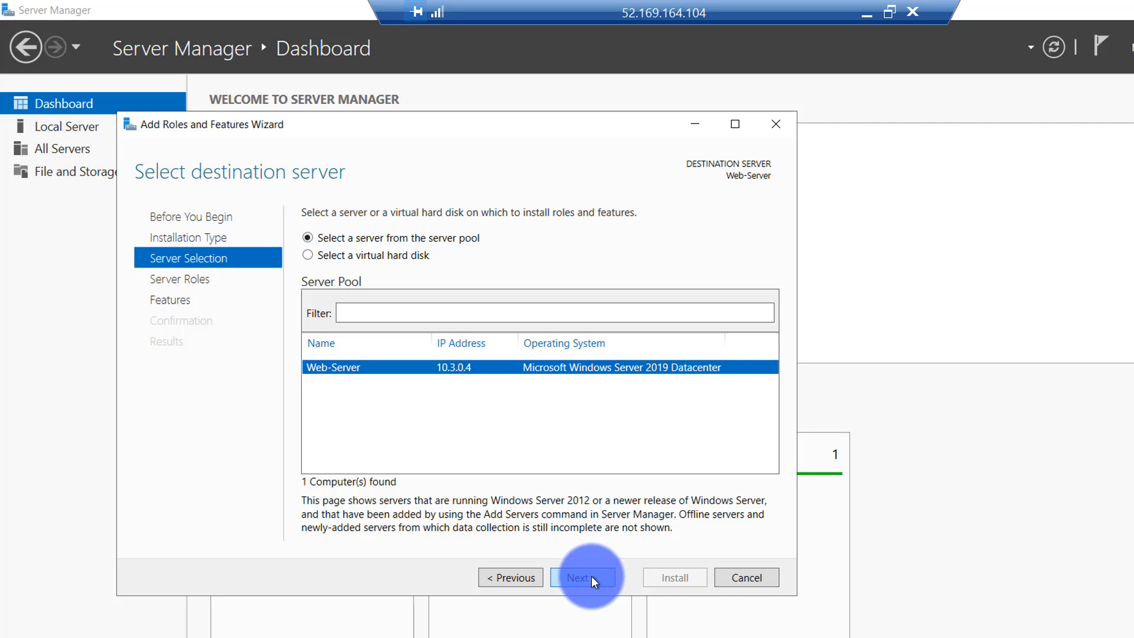
left_click(591, 578)
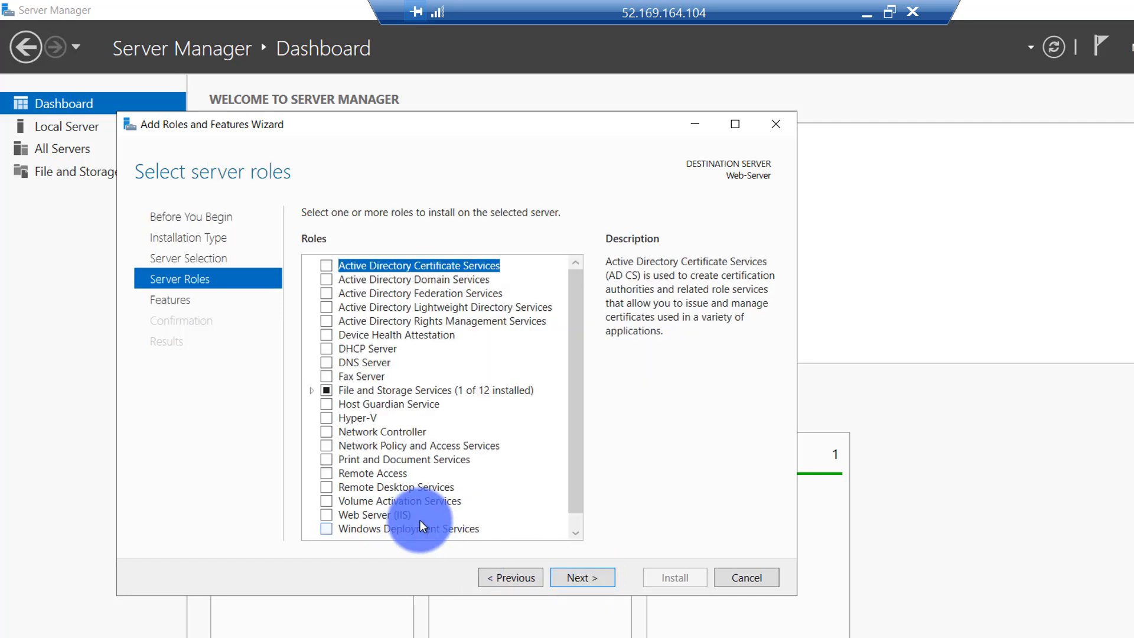
Select the Web Server (IIS) role and add its required features, including the management tools
scroll(348, 448, "down", 1)
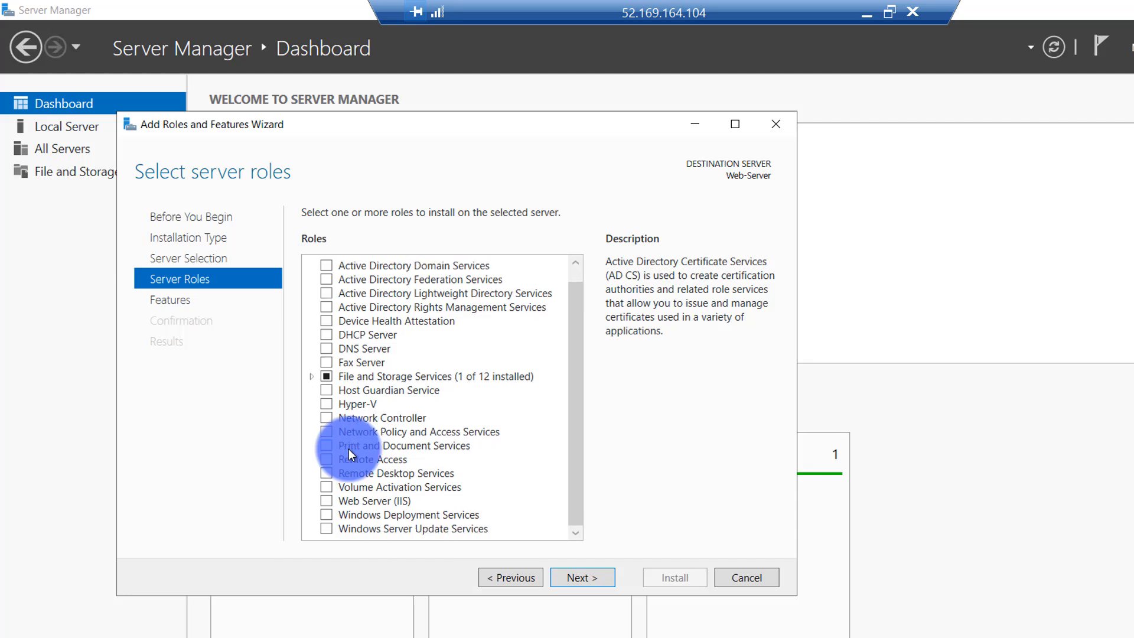
left_click(326, 501)
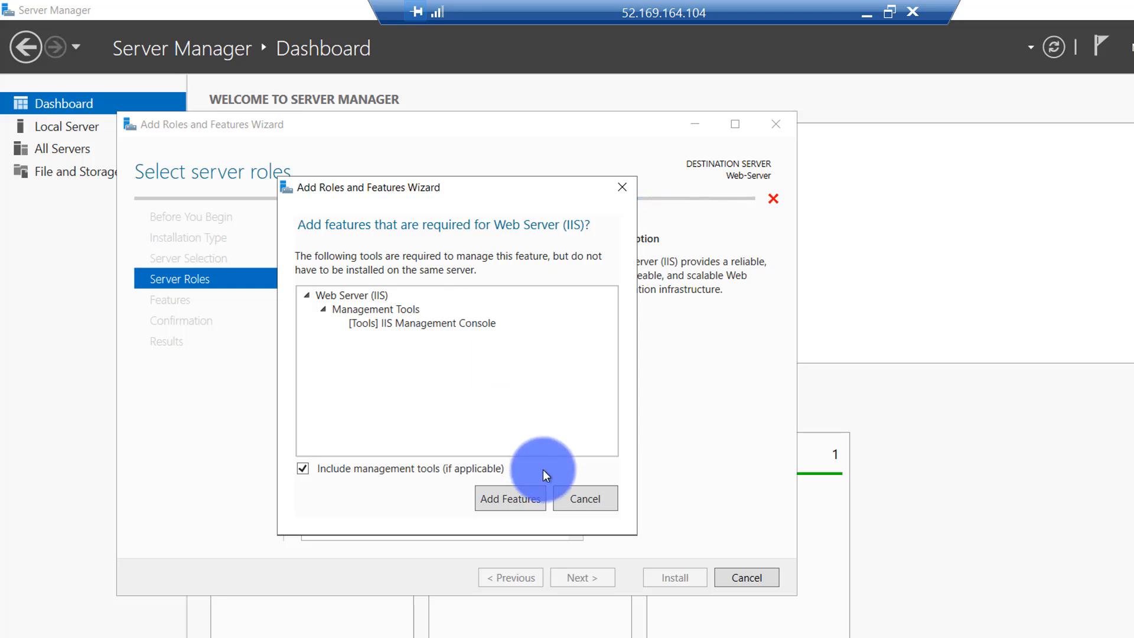
left_click(503, 498)
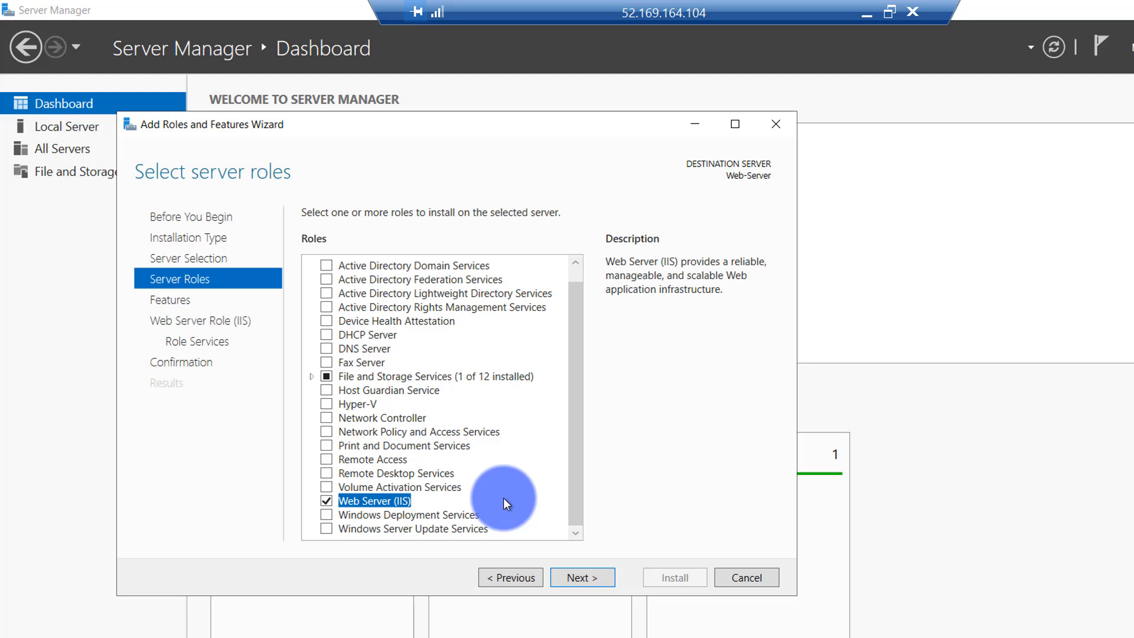
Accept the default features and IIS role services, and start the Web Server (IIS) installation
left_click(591, 579)
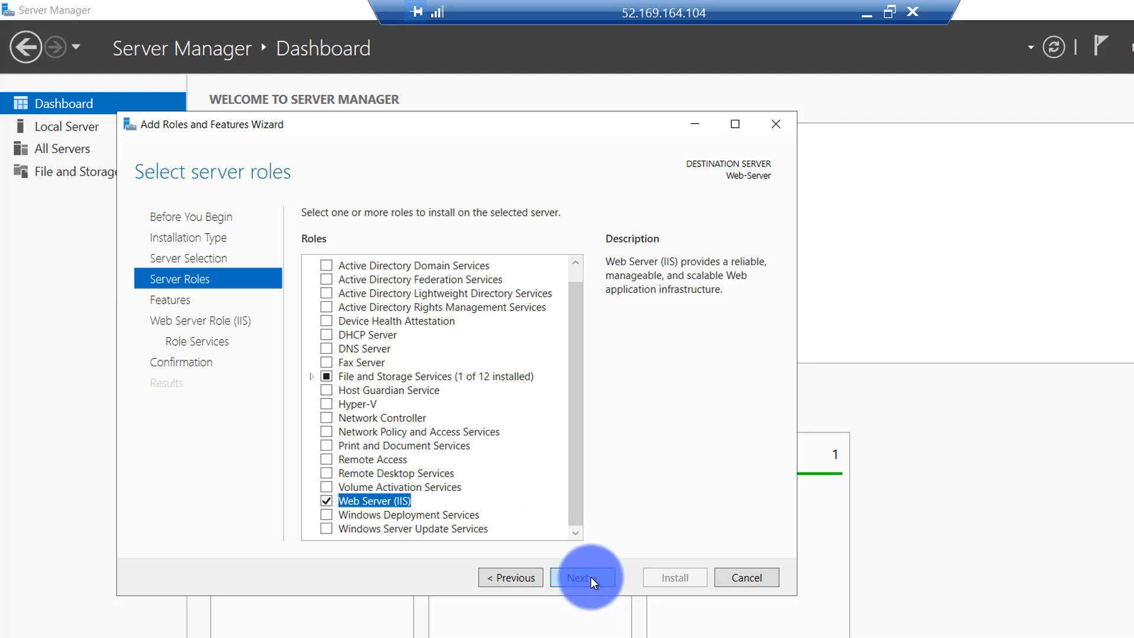
left_click(591, 579)
left_click(590, 579)
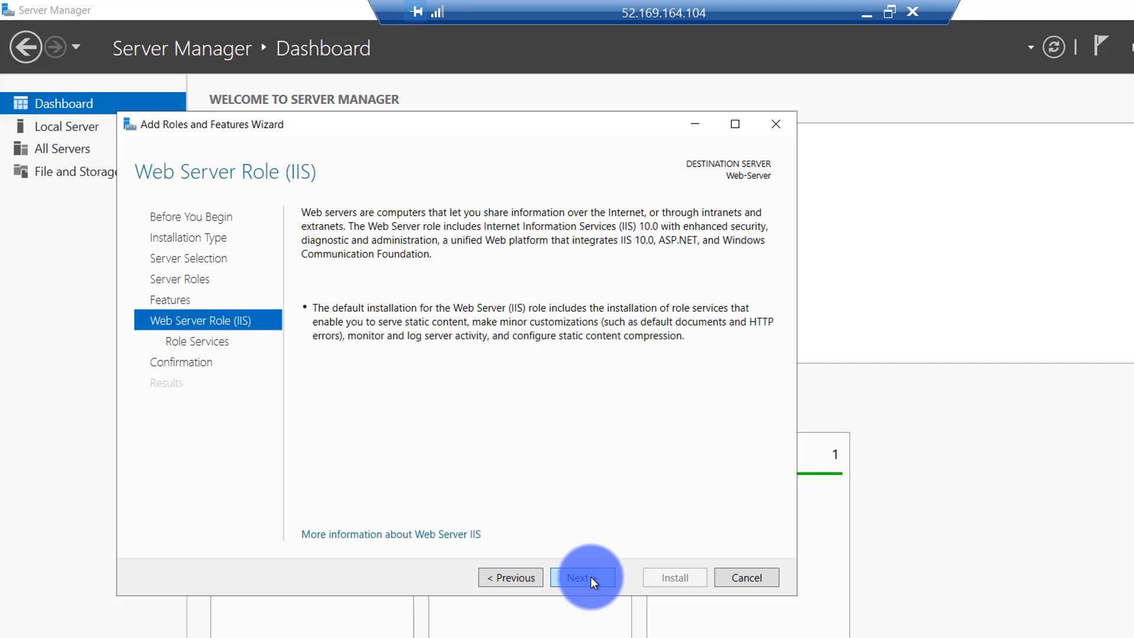
left_click(590, 578)
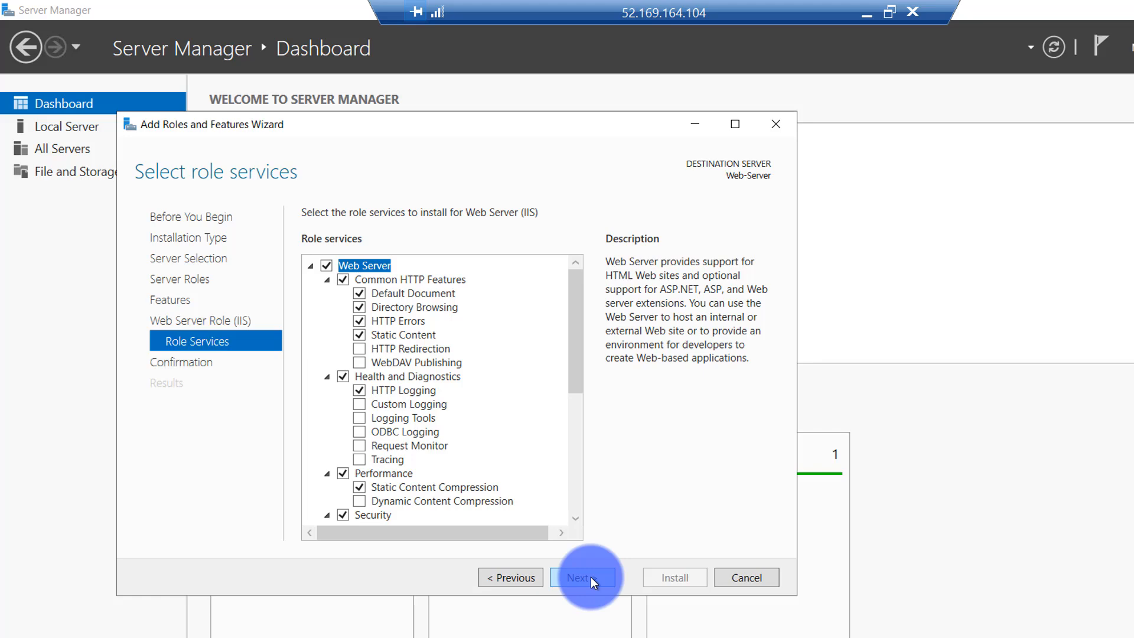
left_click(591, 578)
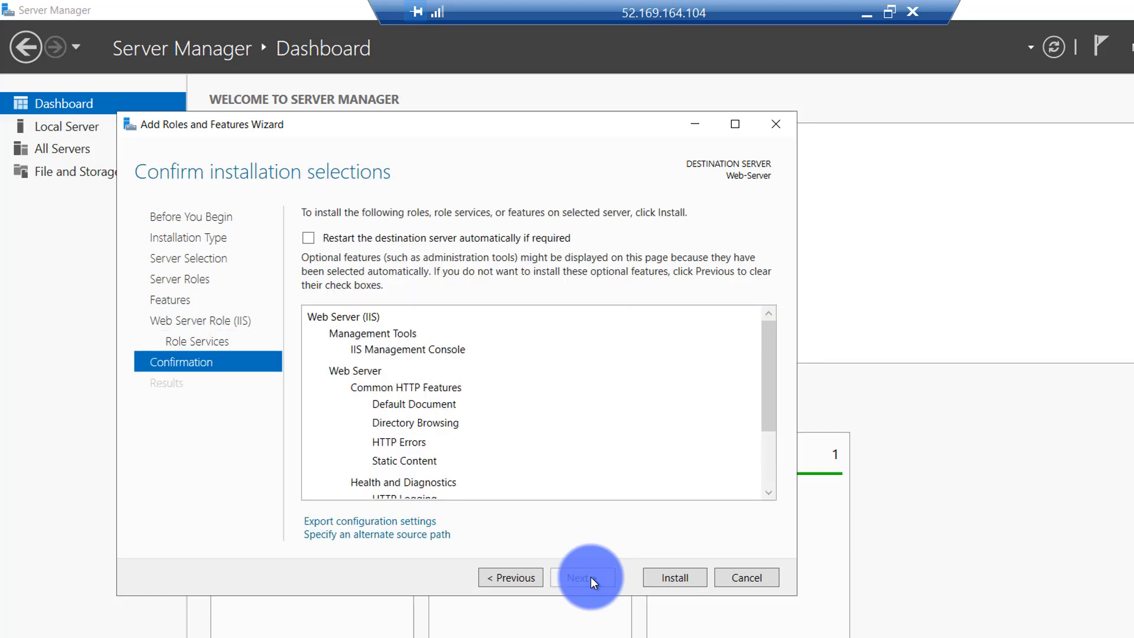
left_click(667, 578)
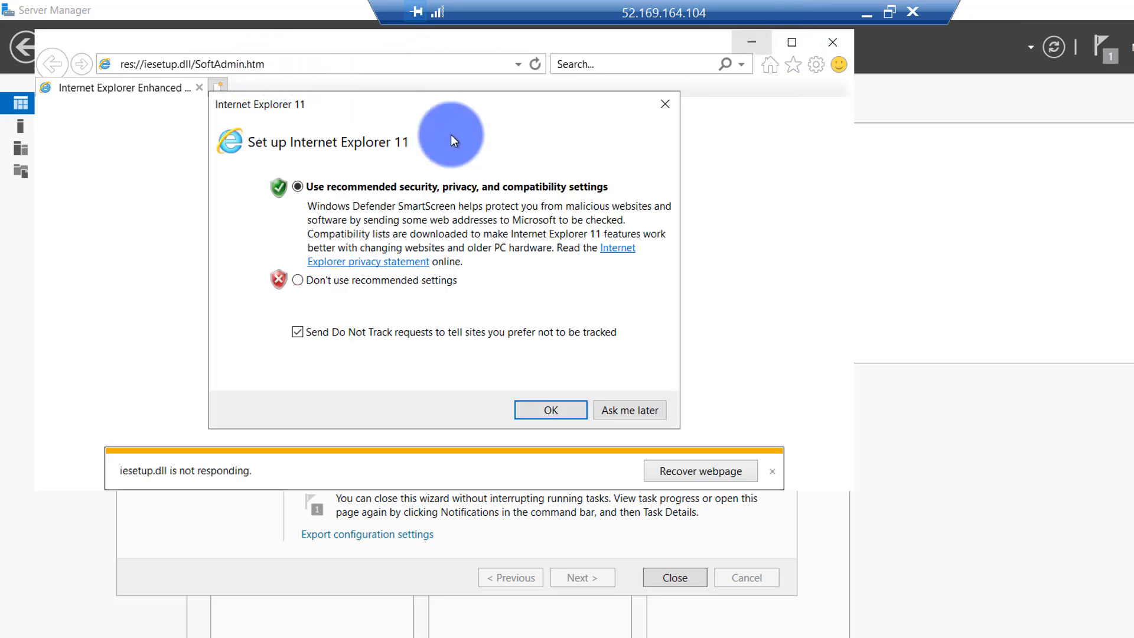
Set up Internet Explorer 11 without the recommended settings and go to free-css.com
left_click(385, 282)
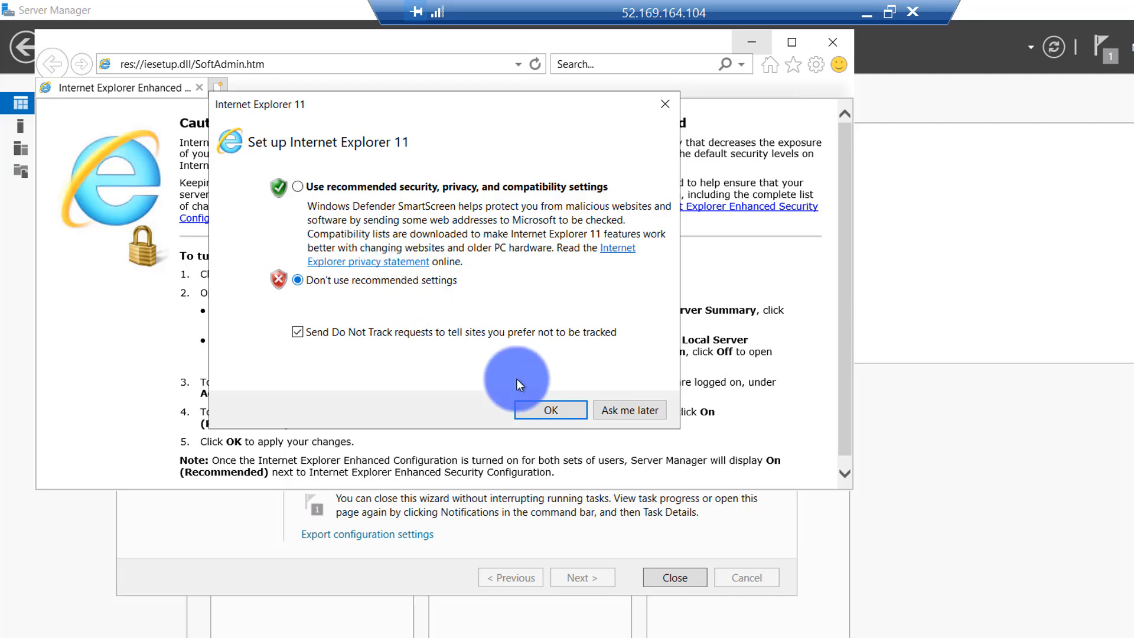
left_click(551, 409)
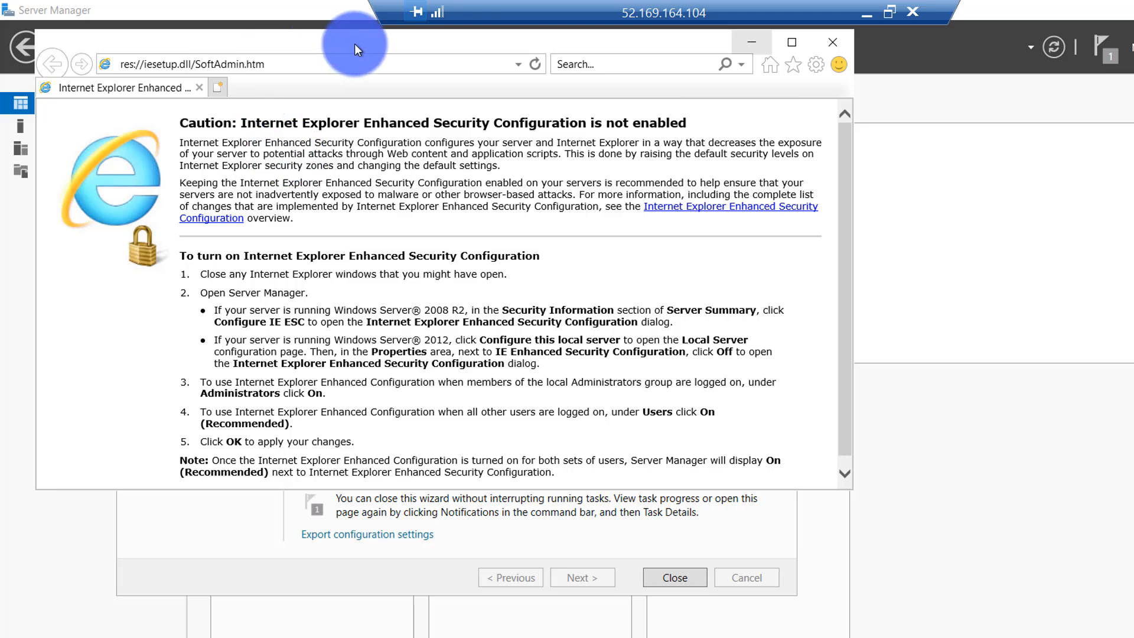
left_click(369, 66)
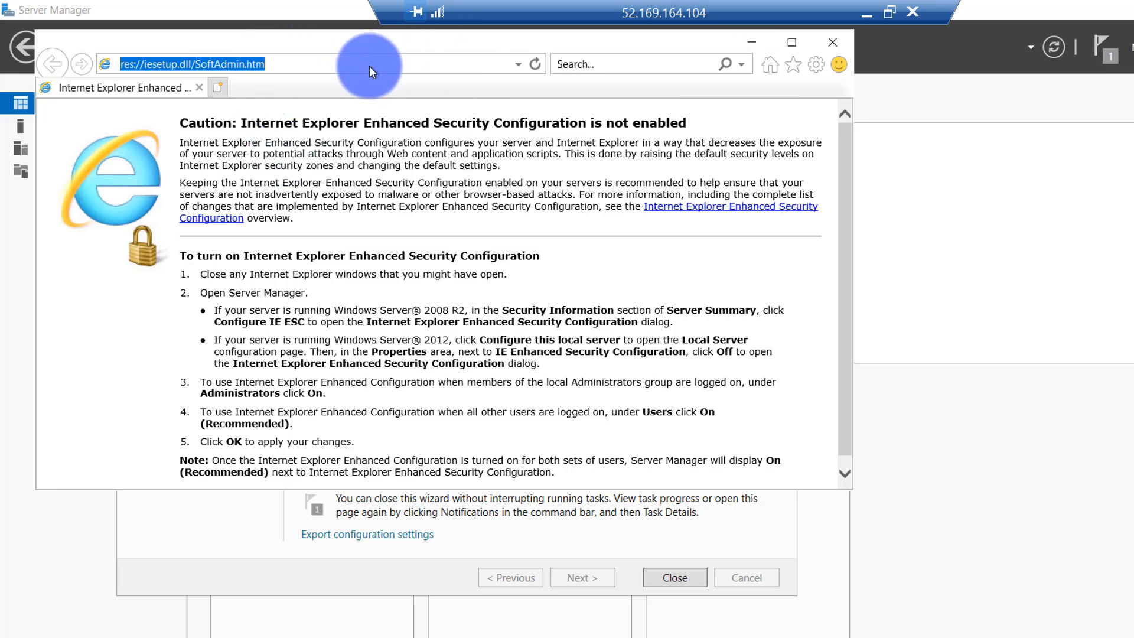
type("free")
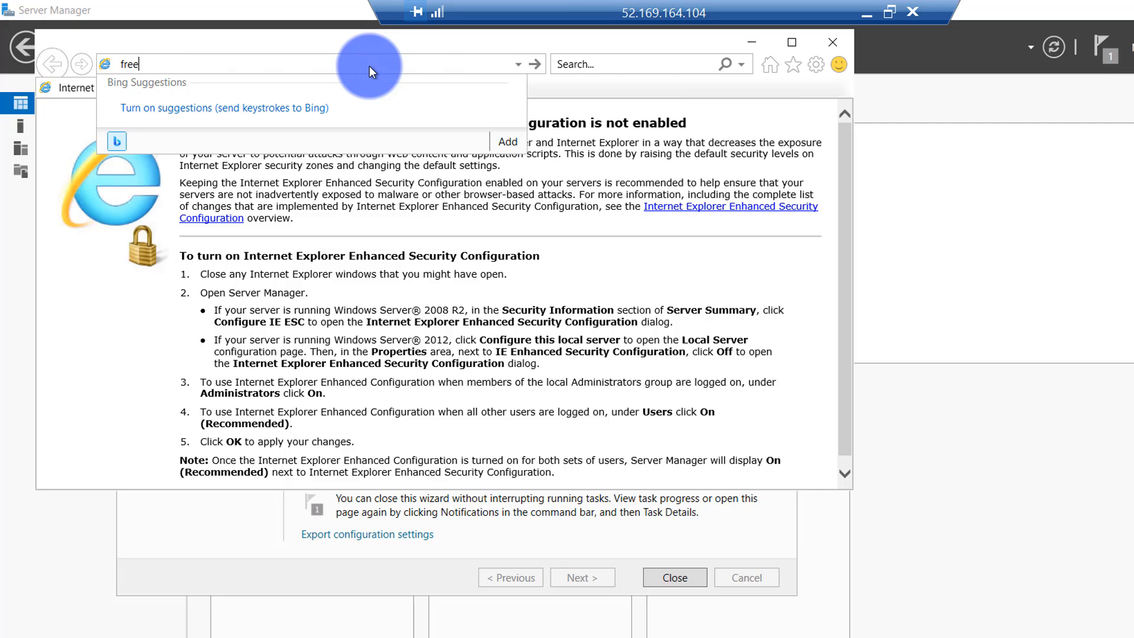
type("-css")
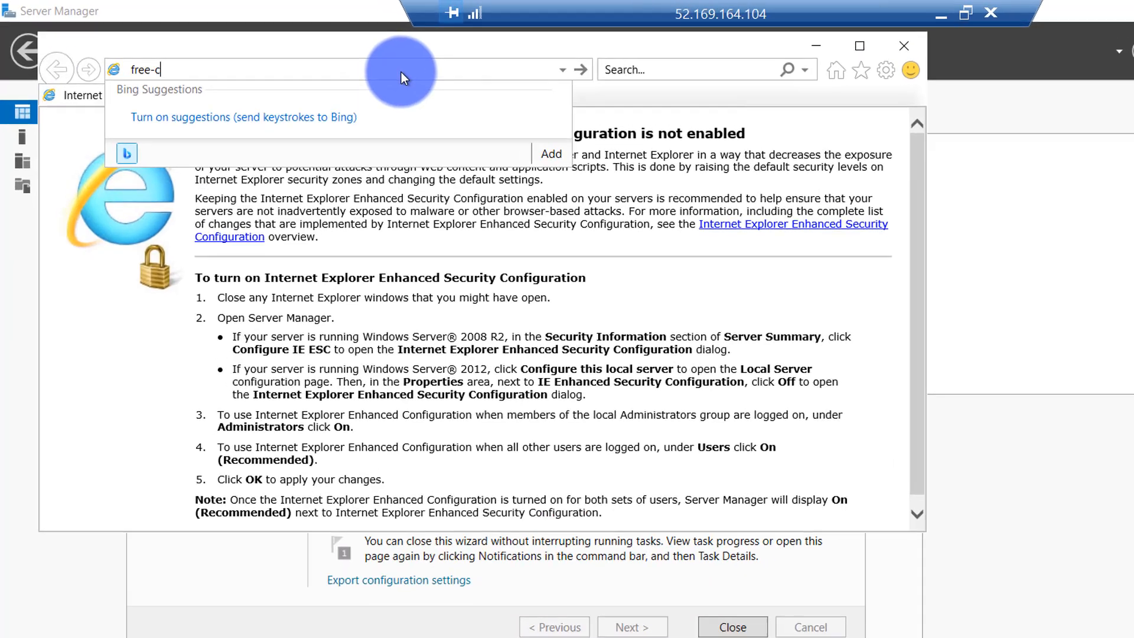
type(".con")
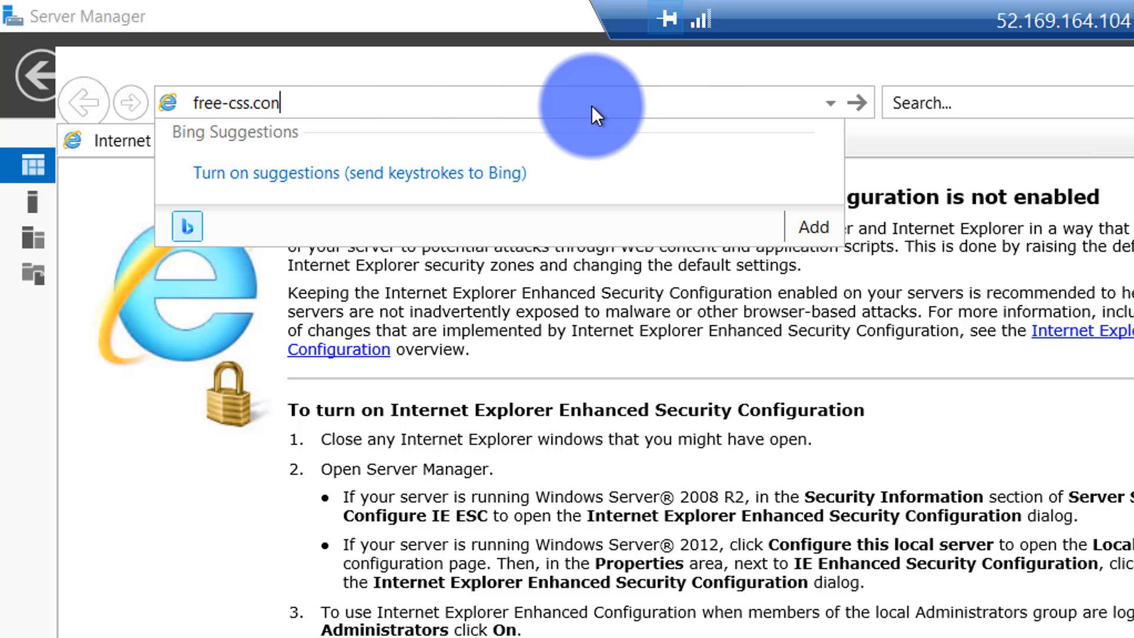
key("BackSpace")
type("m")
key("Return")
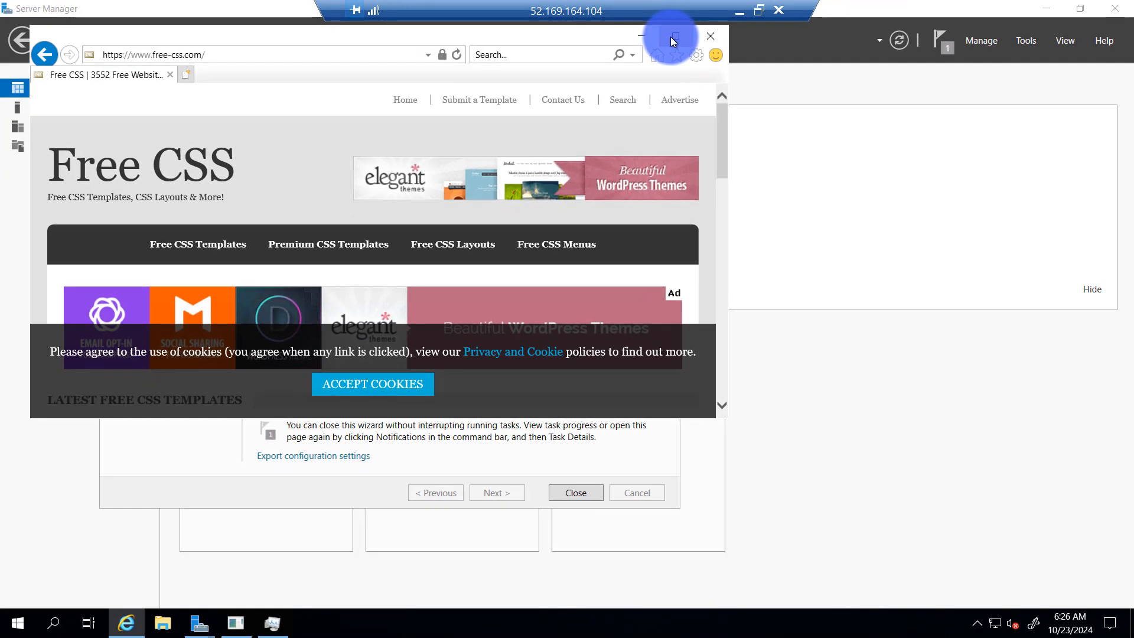
Maximize the browser window, look through the Free CSS home page, and open the Carvilla template from the latest free CSS templates
left_click(671, 37)
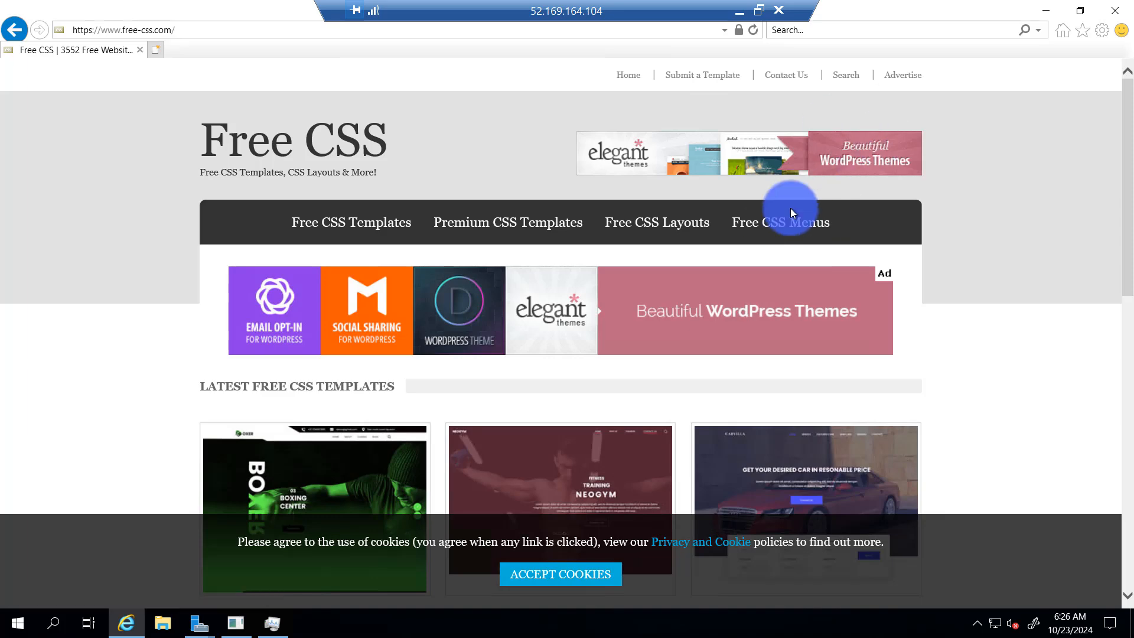
scroll(567, 443, "down", 2)
scroll(566, 438, "down", 4)
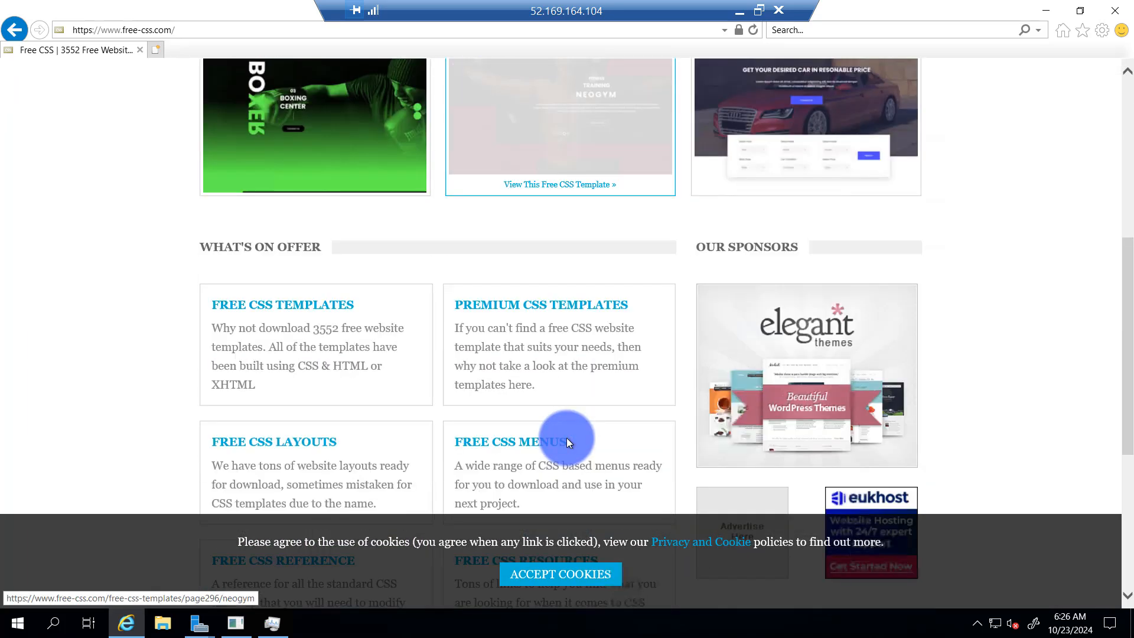
scroll(1050, 225, "up", 3)
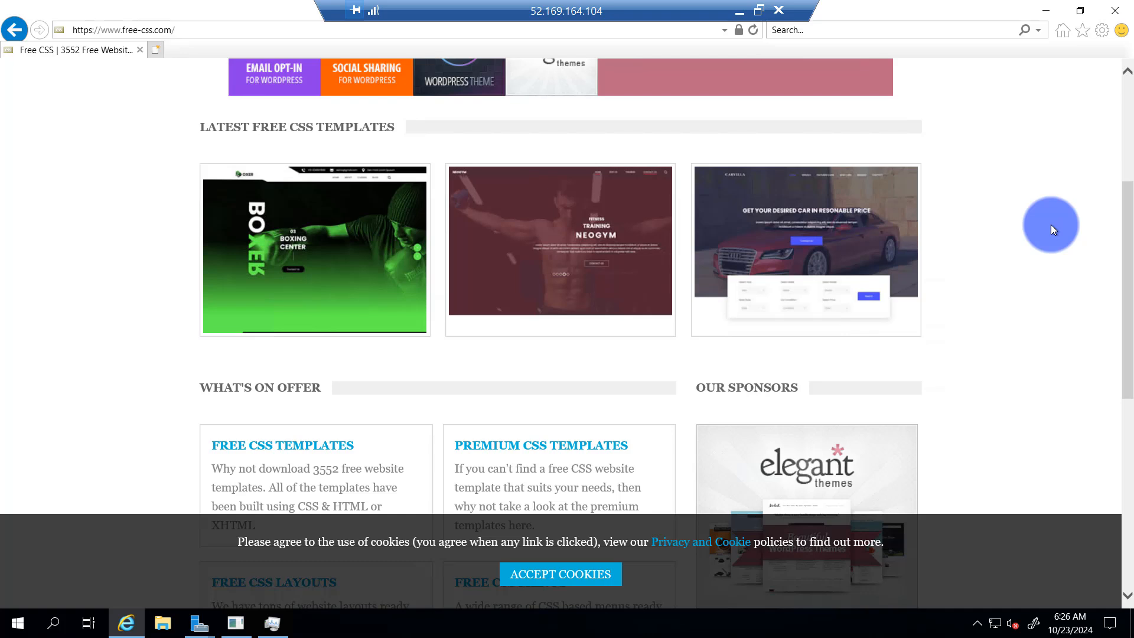
scroll(1051, 224, "down", 1)
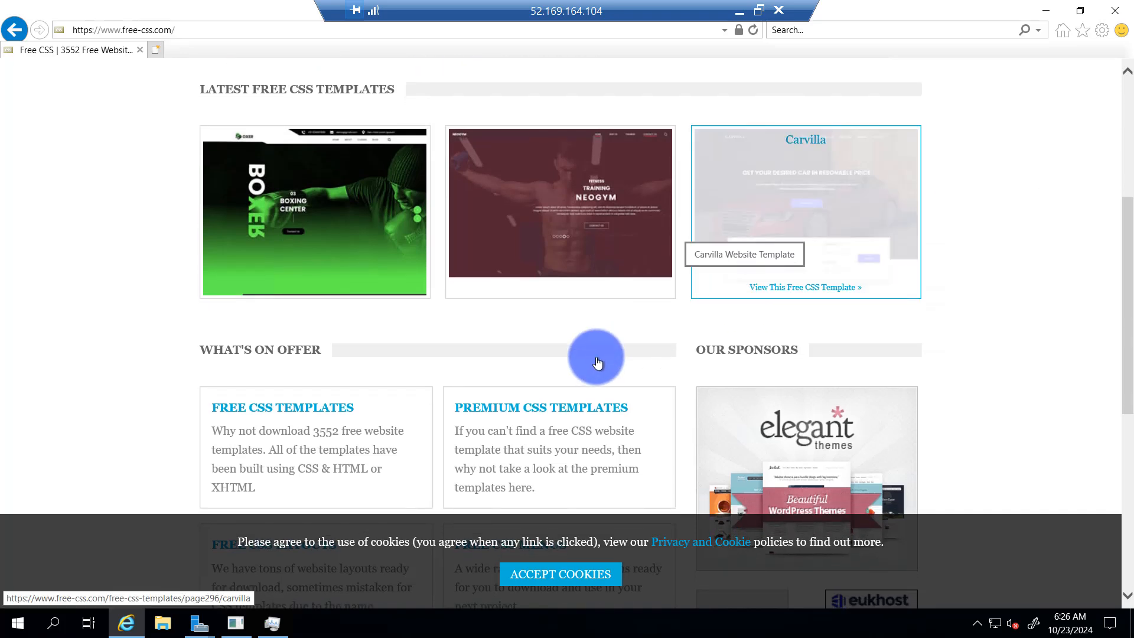
scroll(596, 357, "down", 7)
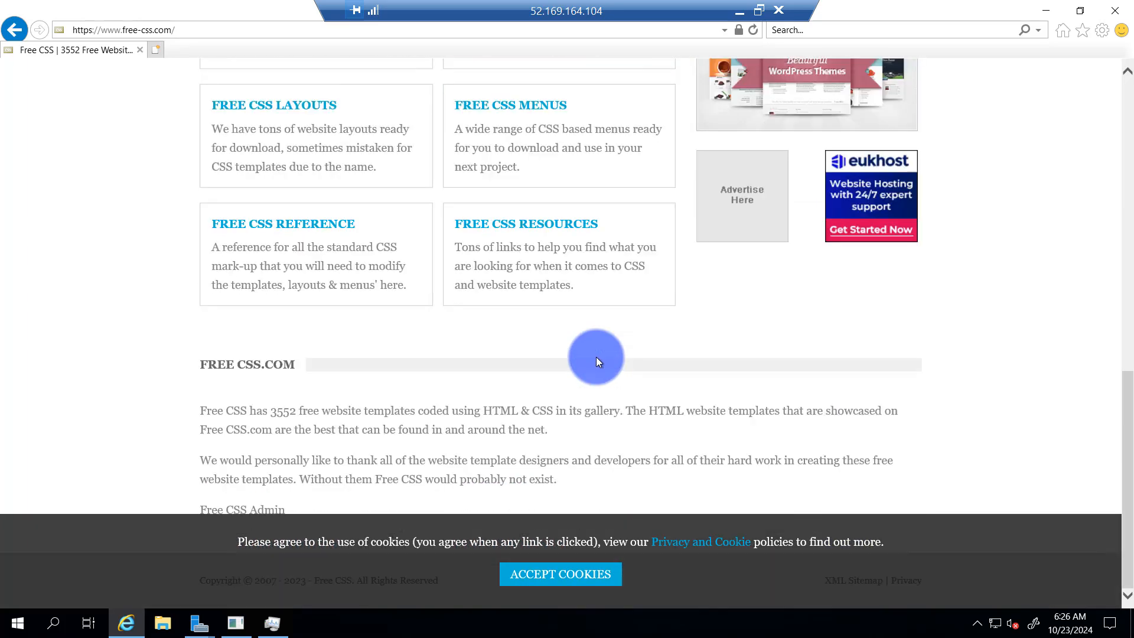
scroll(1114, 215, "up", 4)
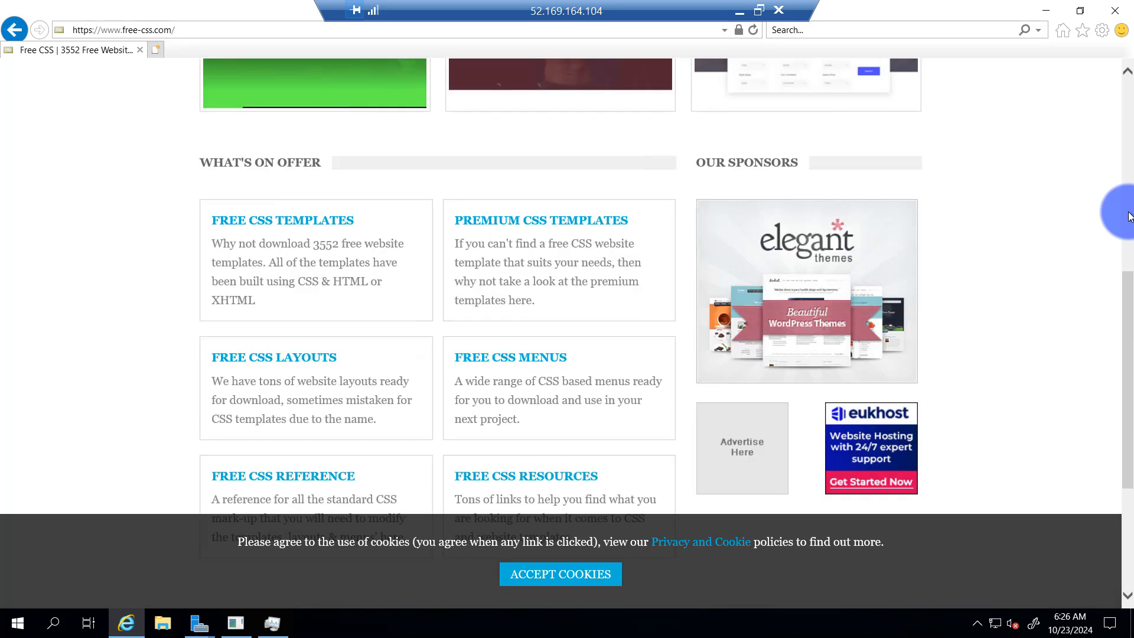
scroll(1117, 171, "up", 4)
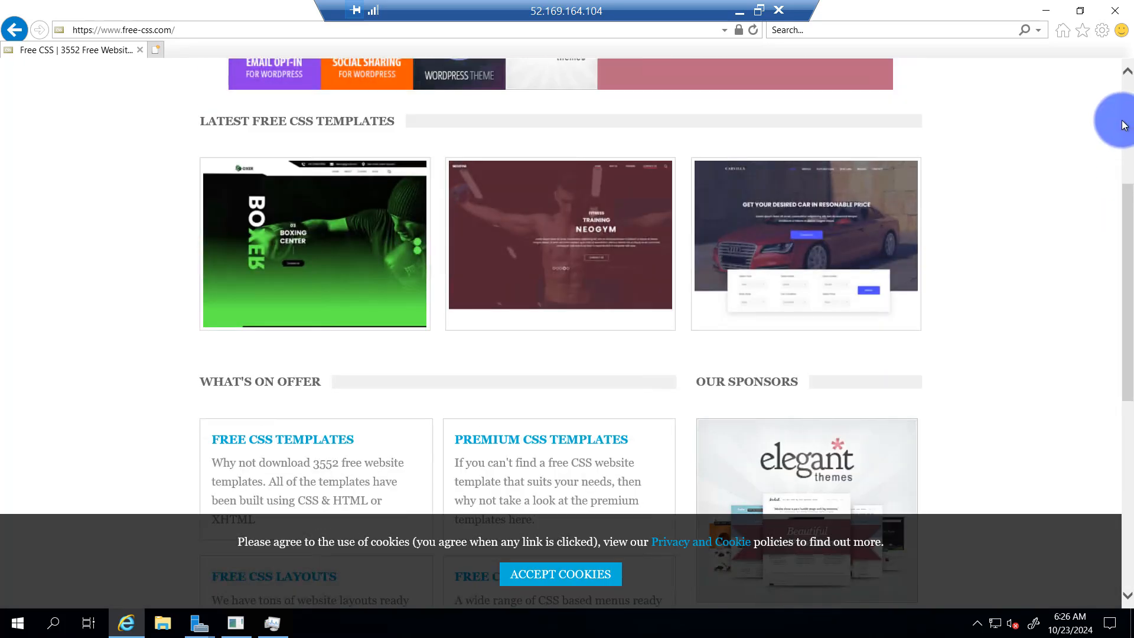
scroll(1116, 121, "up", 5)
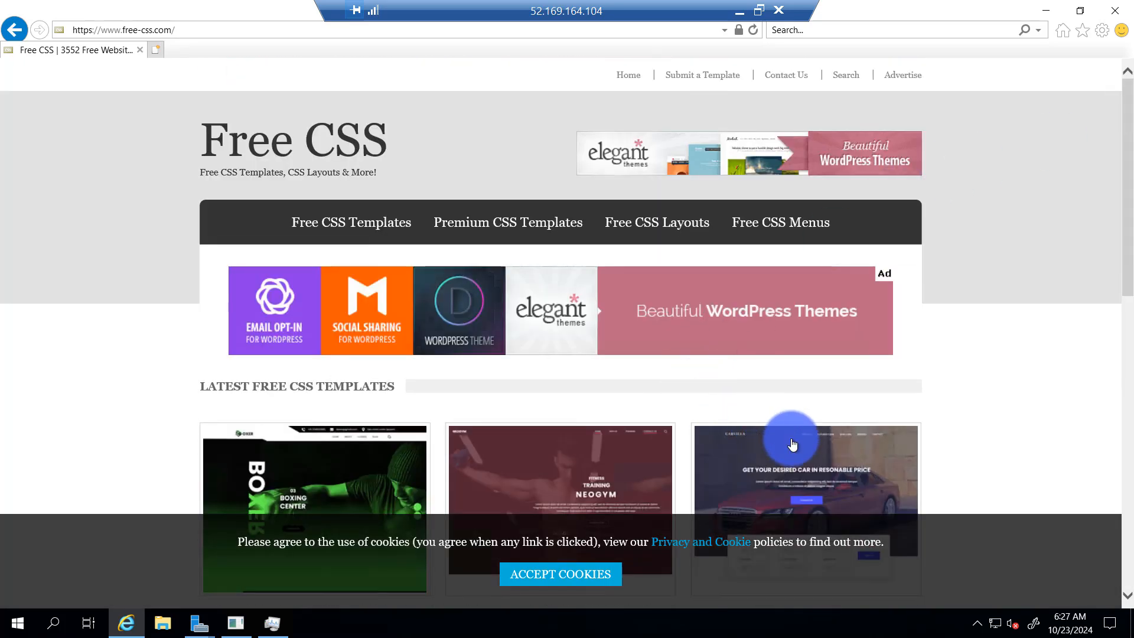
left_click(786, 482)
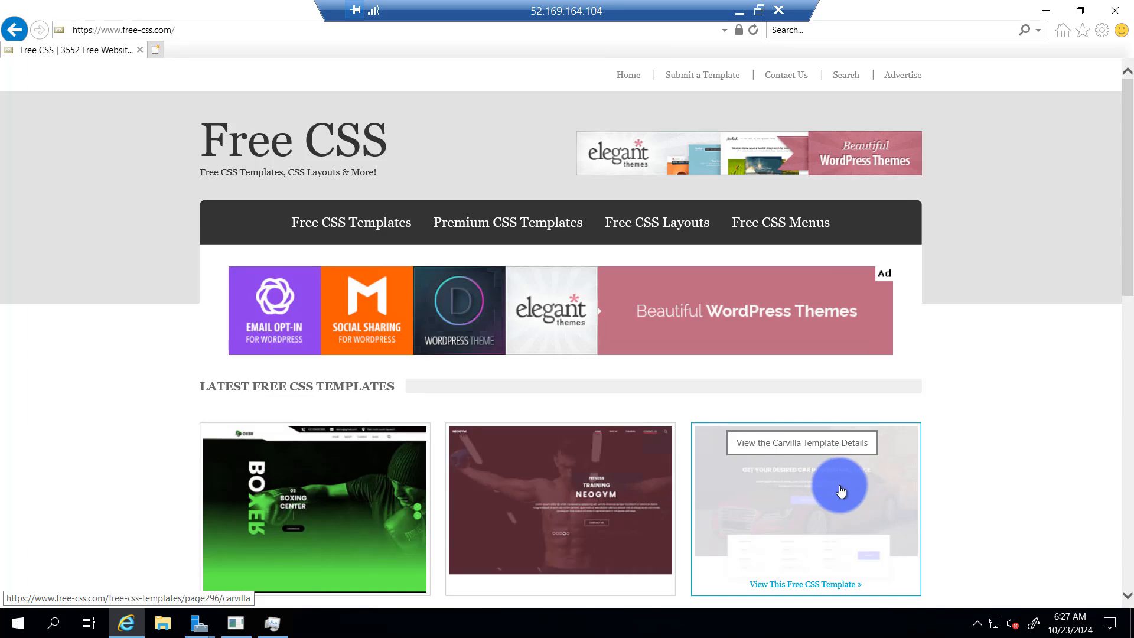
scroll(833, 483, "down", 2)
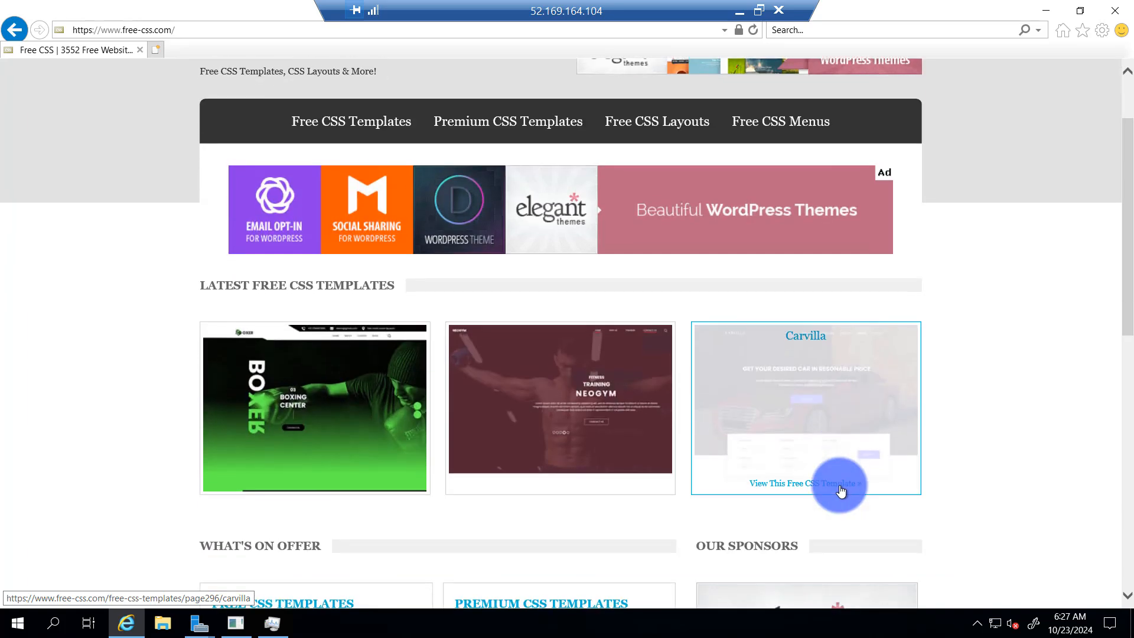
left_click(805, 489)
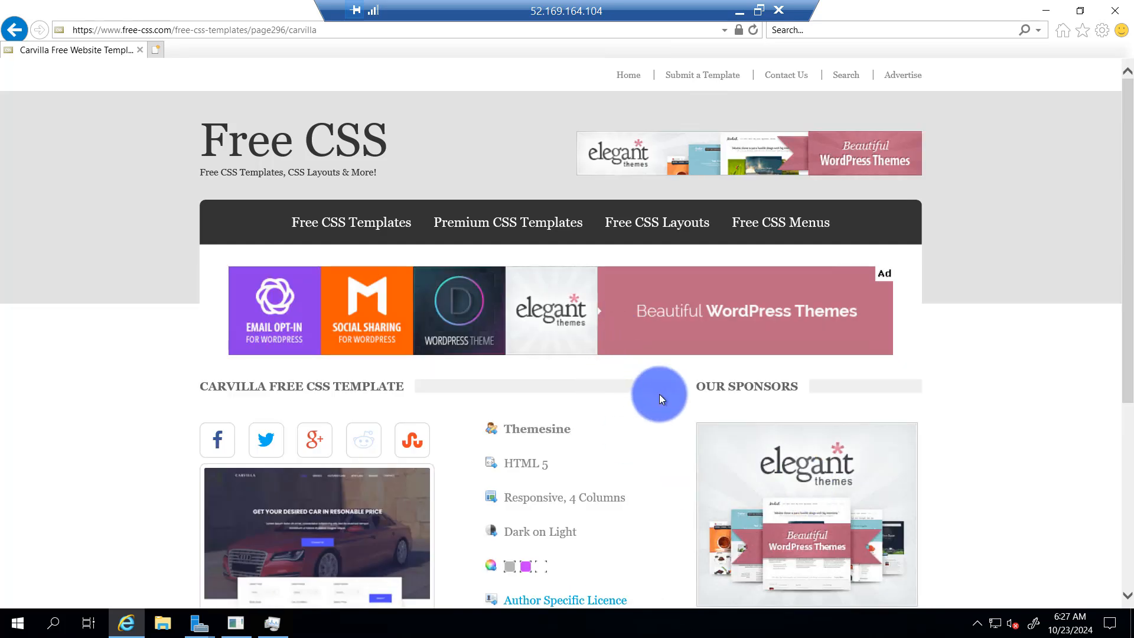
Download the Carvilla website template and save carvilla.zip to the server
scroll(449, 521, "down", 3)
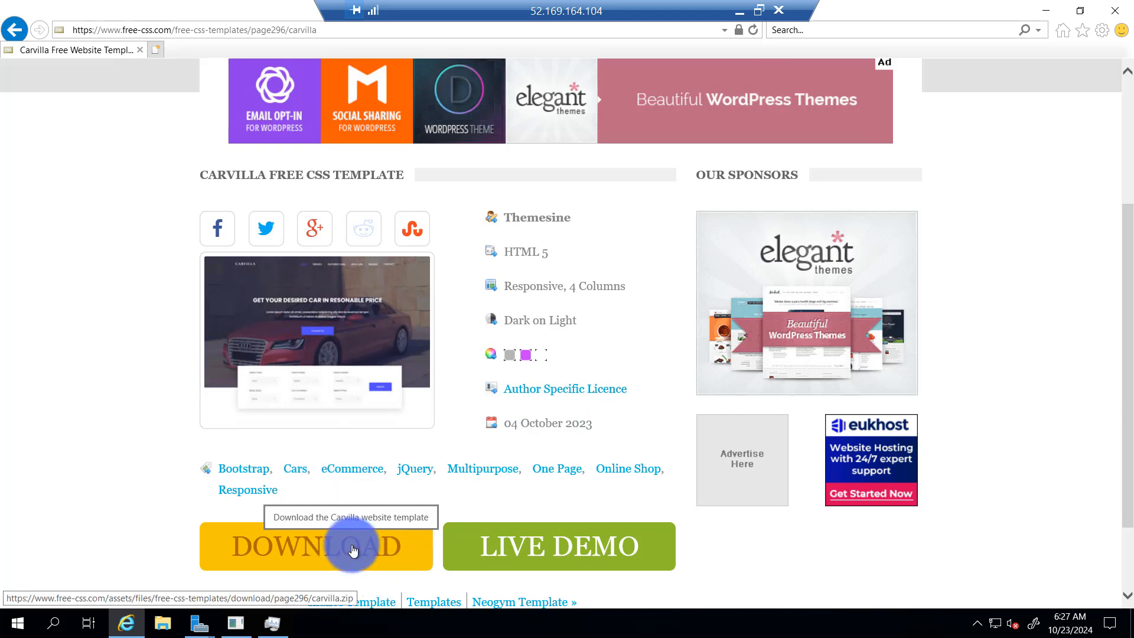
left_click(287, 549)
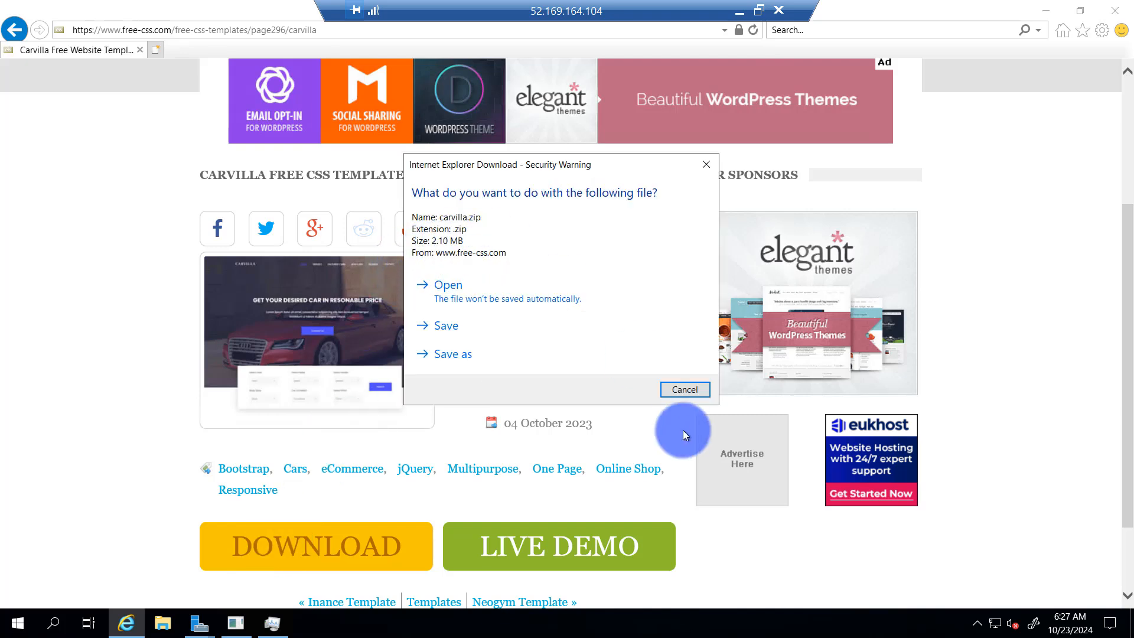
left_click(464, 326)
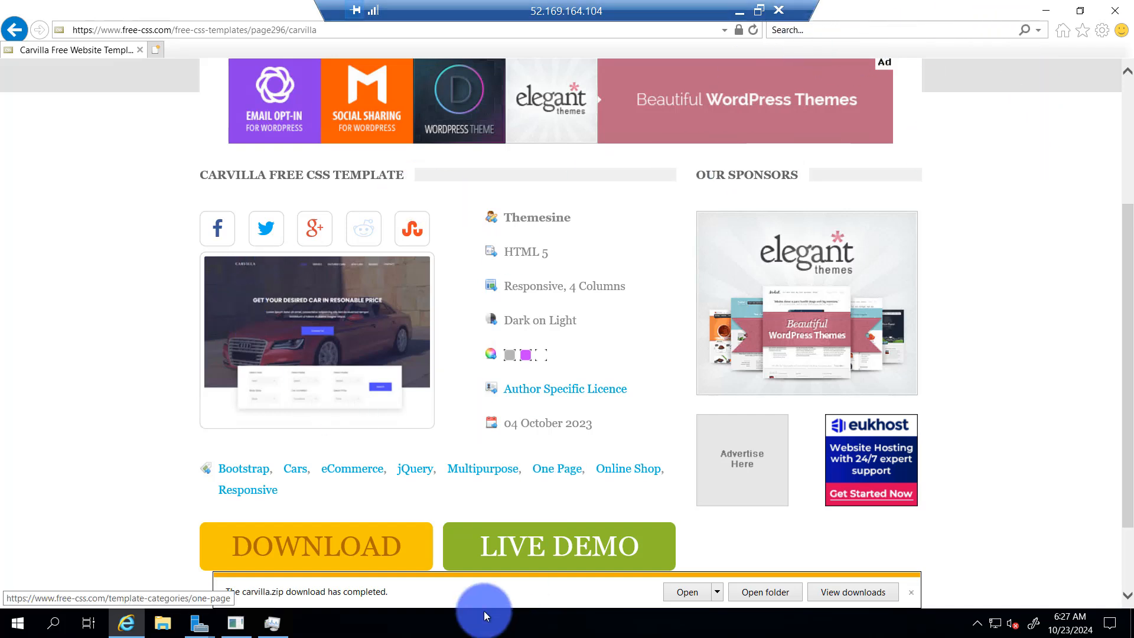
Extract carvilla.zip from the Downloads folder to the default destination C:\Users\web\Downloads\carvilla
left_click(165, 627)
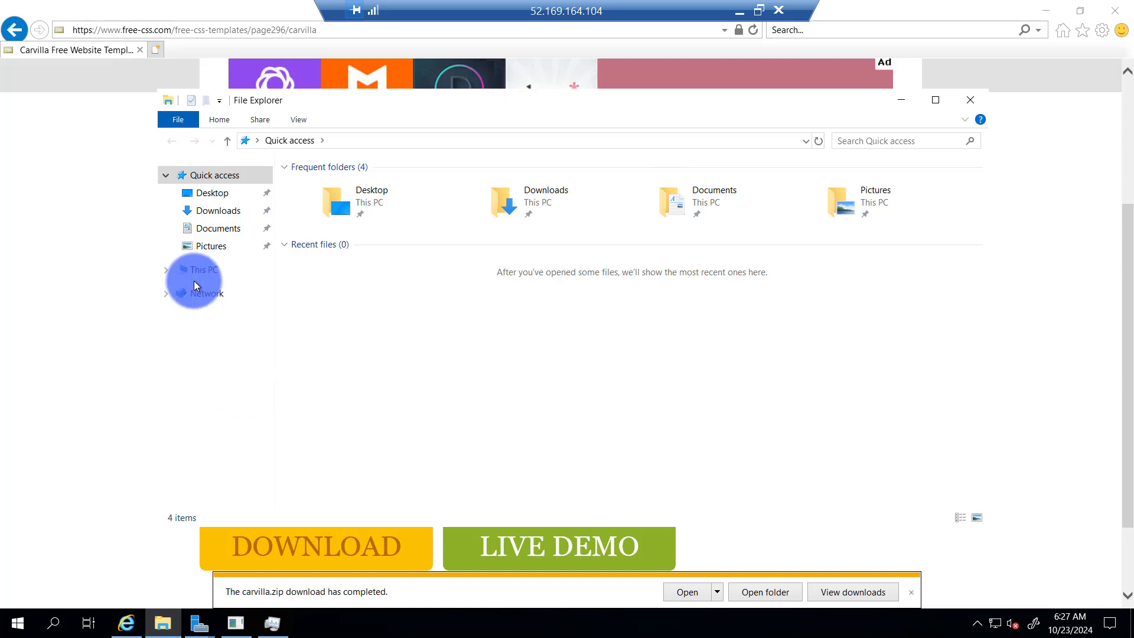
left_click(214, 211)
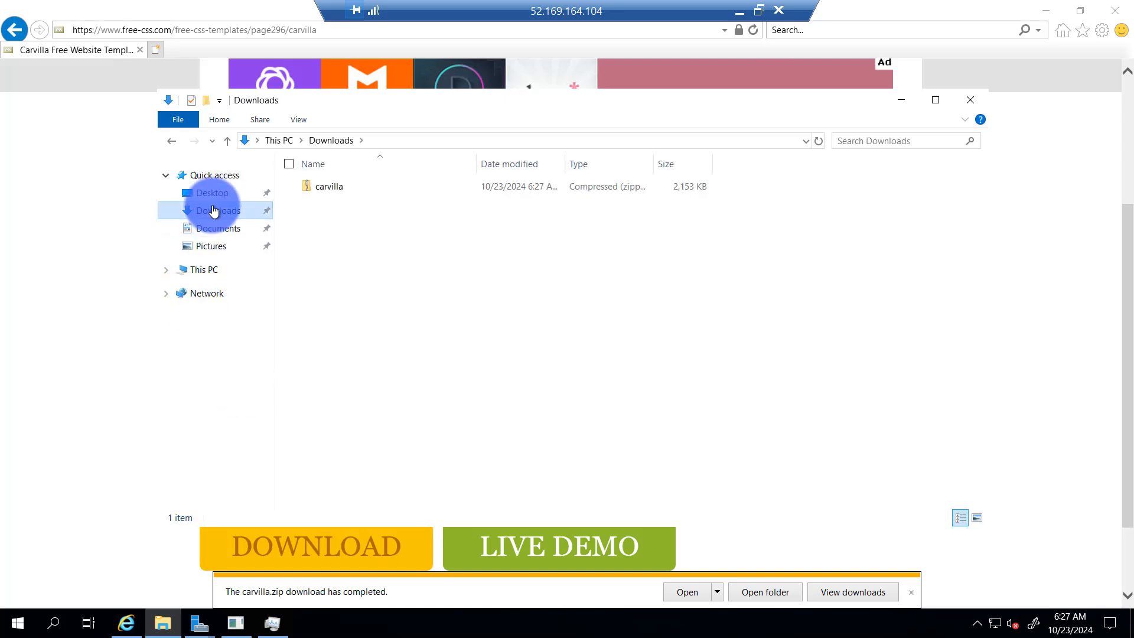
left_click(338, 185)
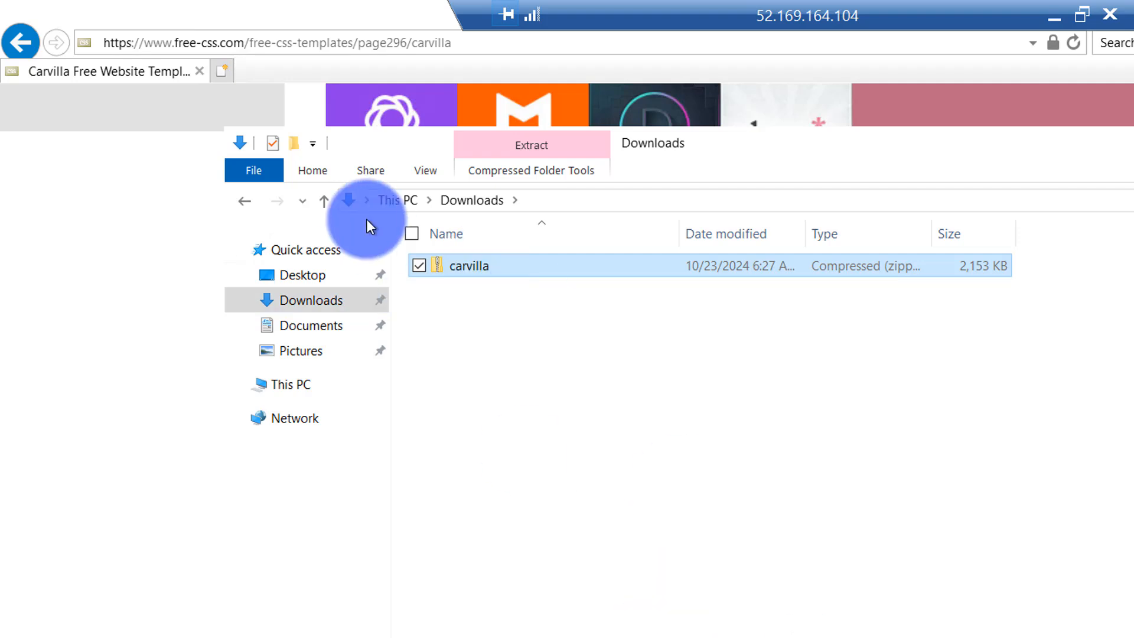
right_click(484, 263)
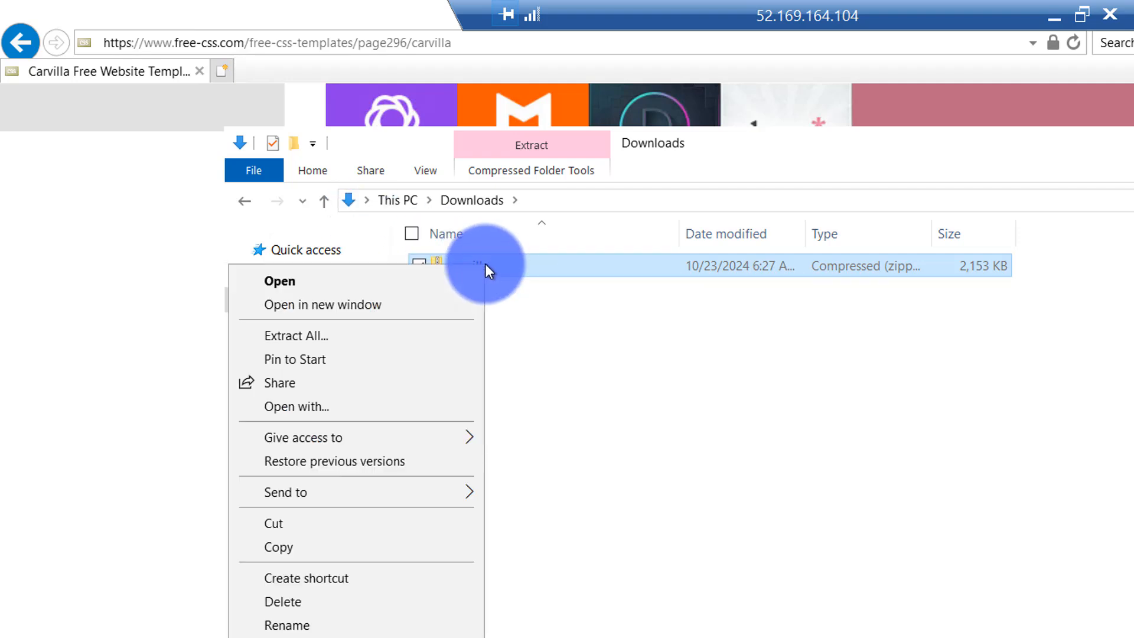
left_click(364, 334)
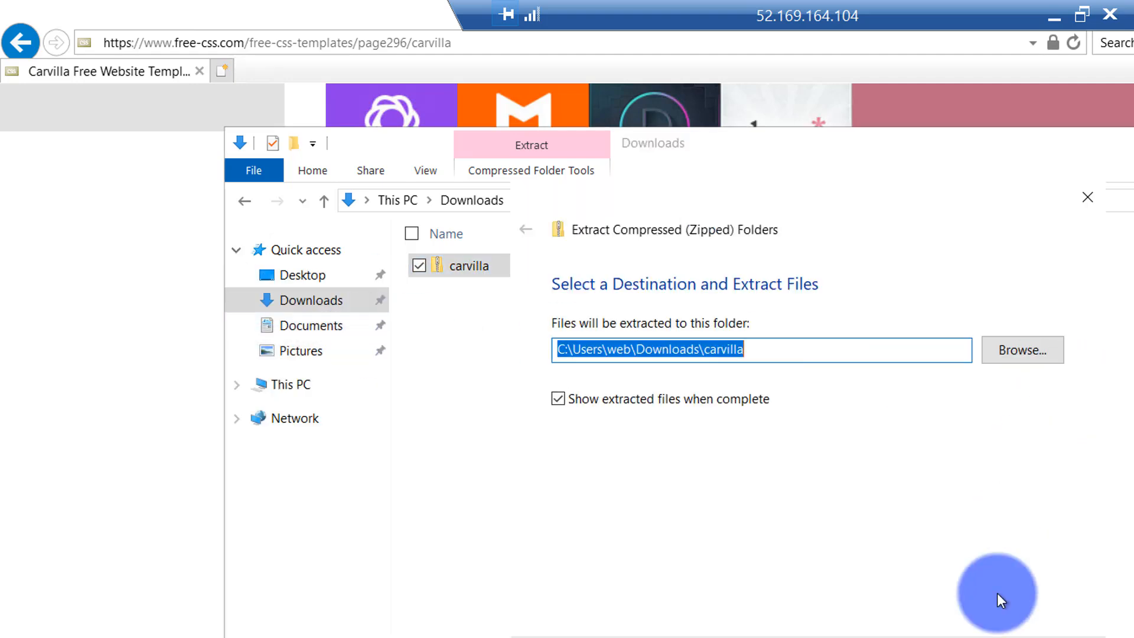
left_click(864, 583)
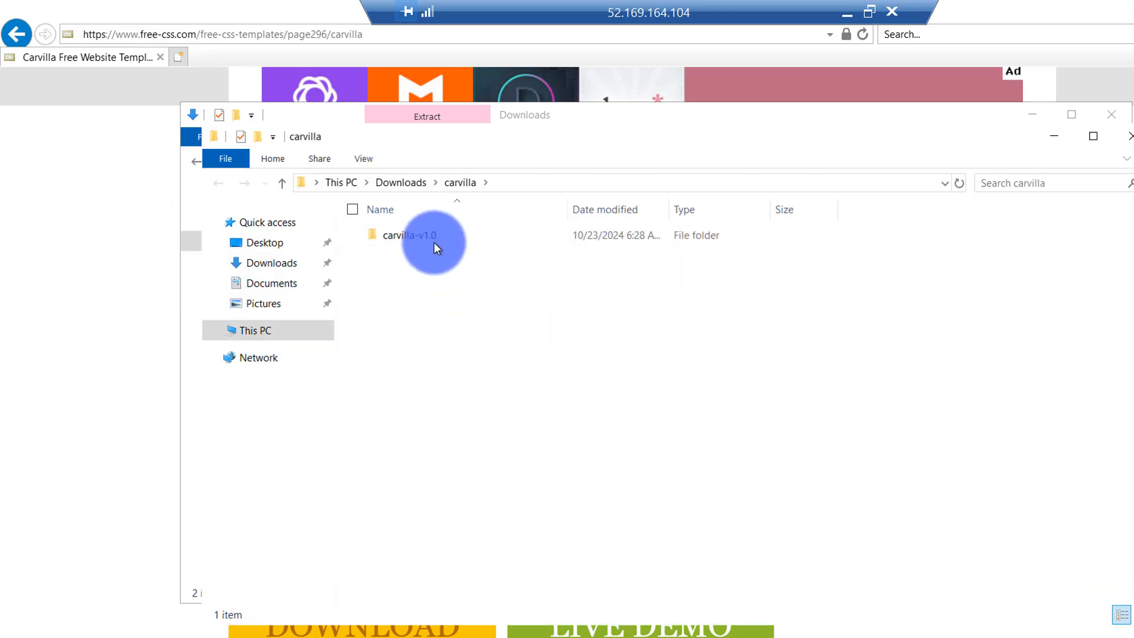
Open the extracted carvilla-v1.0 folder, check its assets subfolder, and return to carvilla-v1.0
double_click(434, 239)
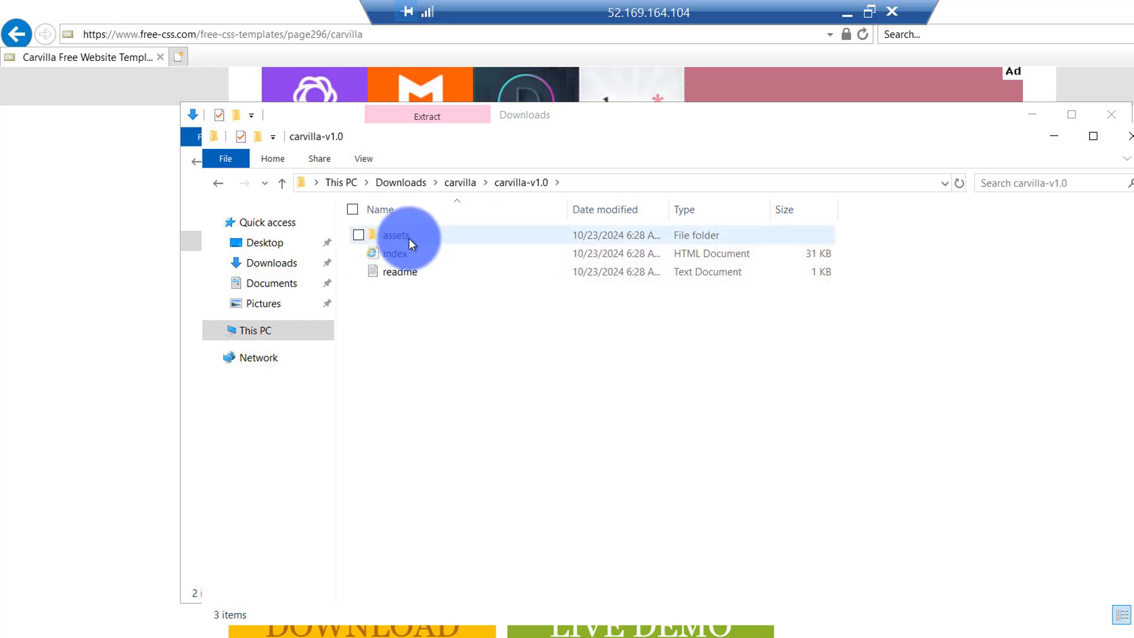
double_click(412, 241)
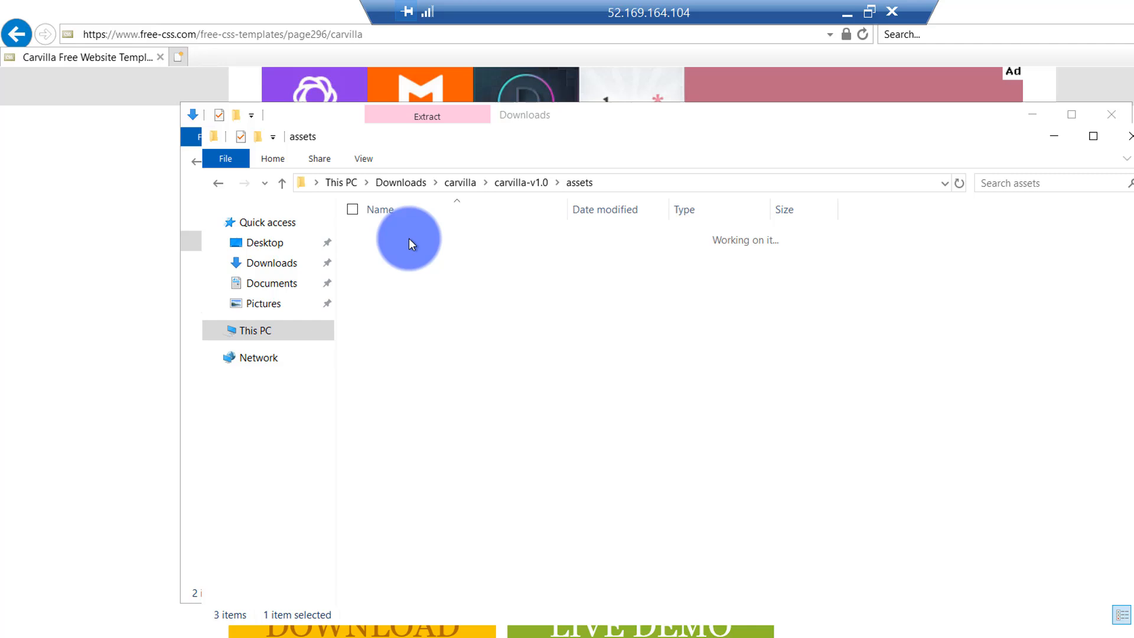
left_click(282, 183)
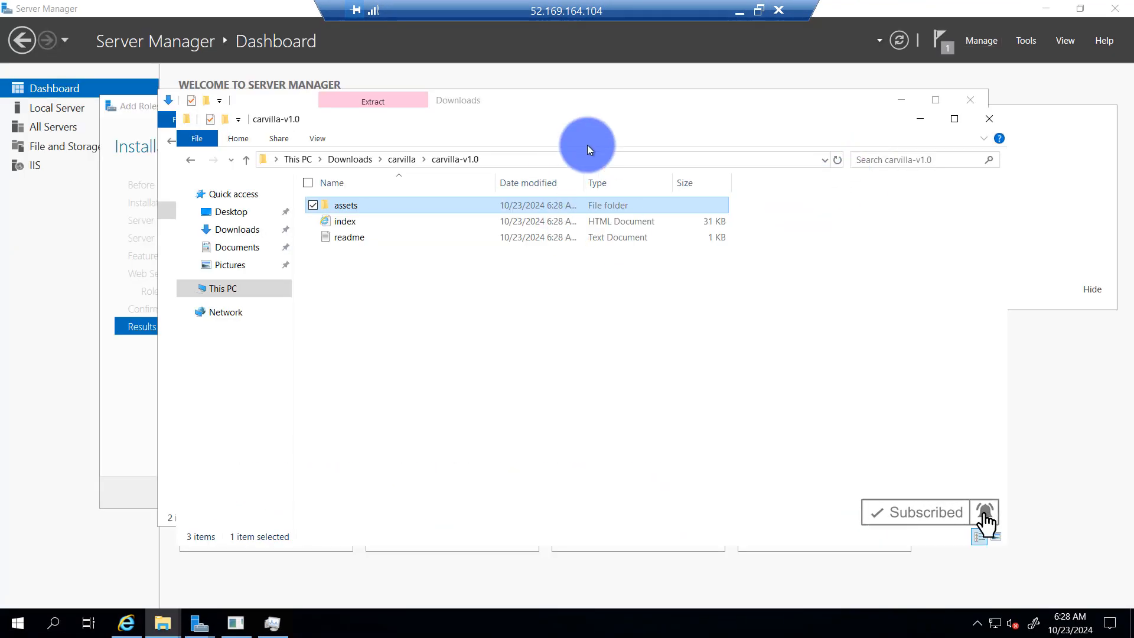
Minimize both File Explorer windows and close the Add Roles and Features Wizard
left_click(902, 100)
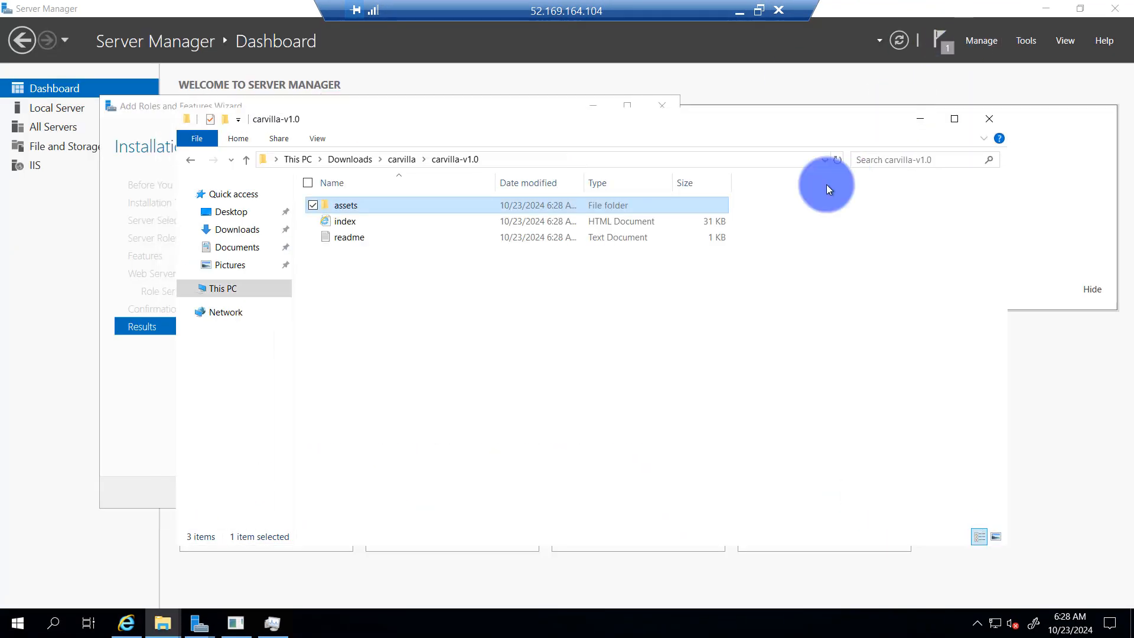
left_click(908, 120)
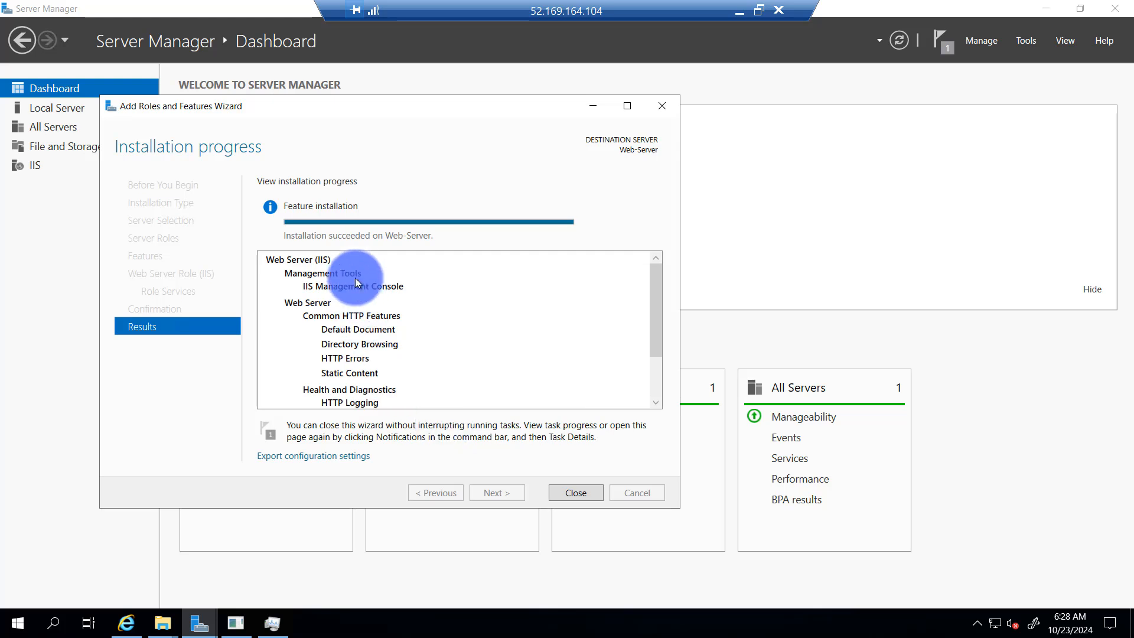
left_click(587, 495)
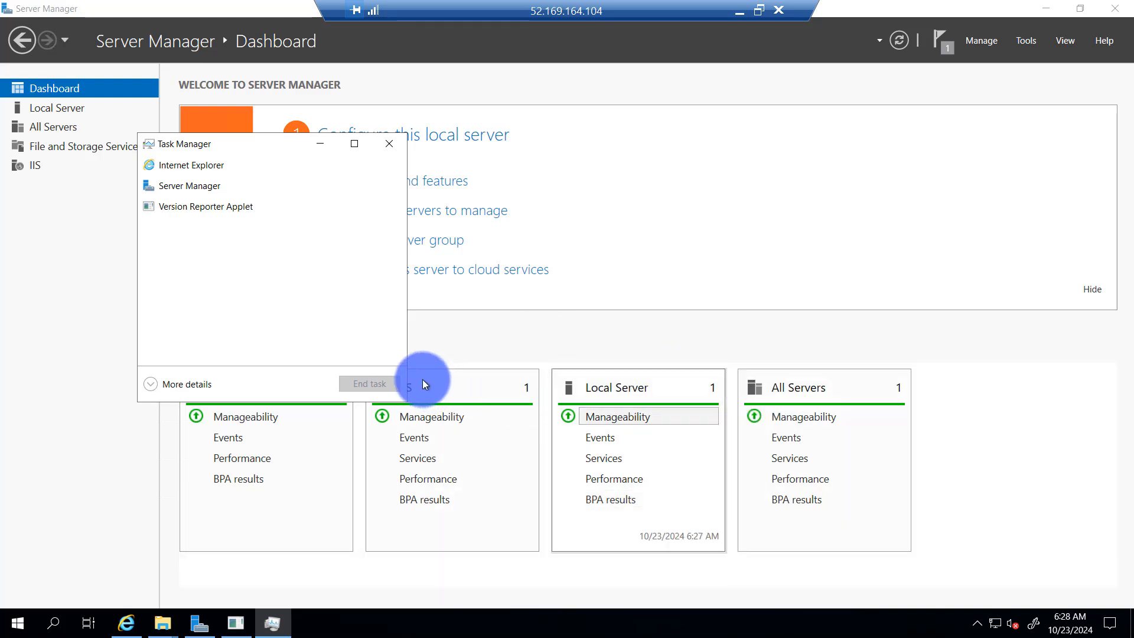
Minimize Server Manager and close the Task Manager and About Windows windows to clear the desktop
left_click(717, 297)
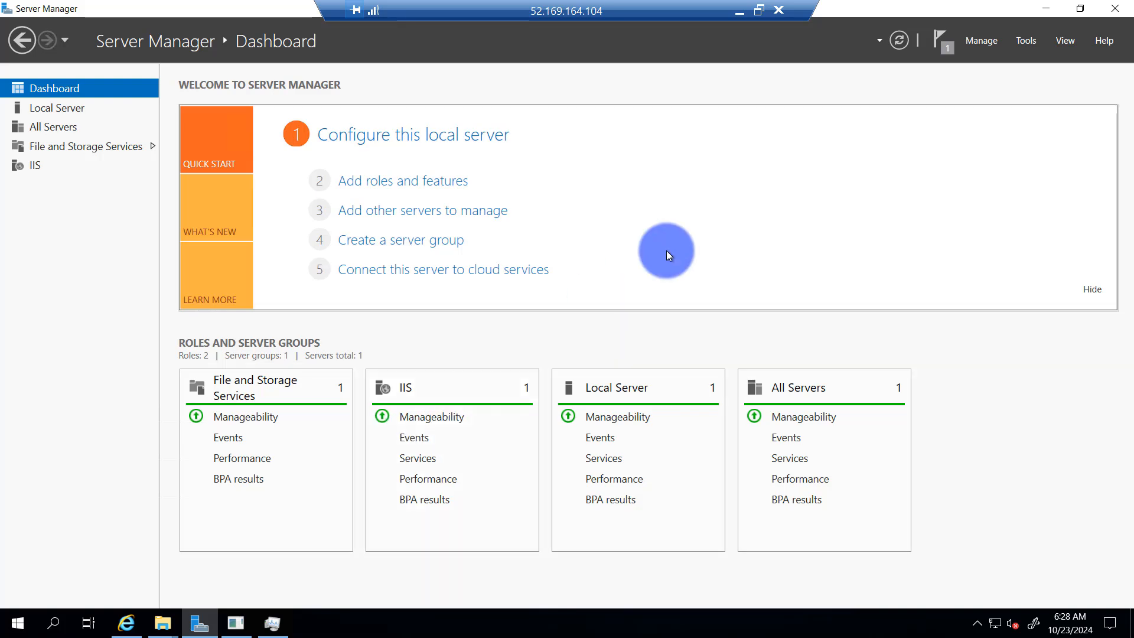
left_click(1049, 12)
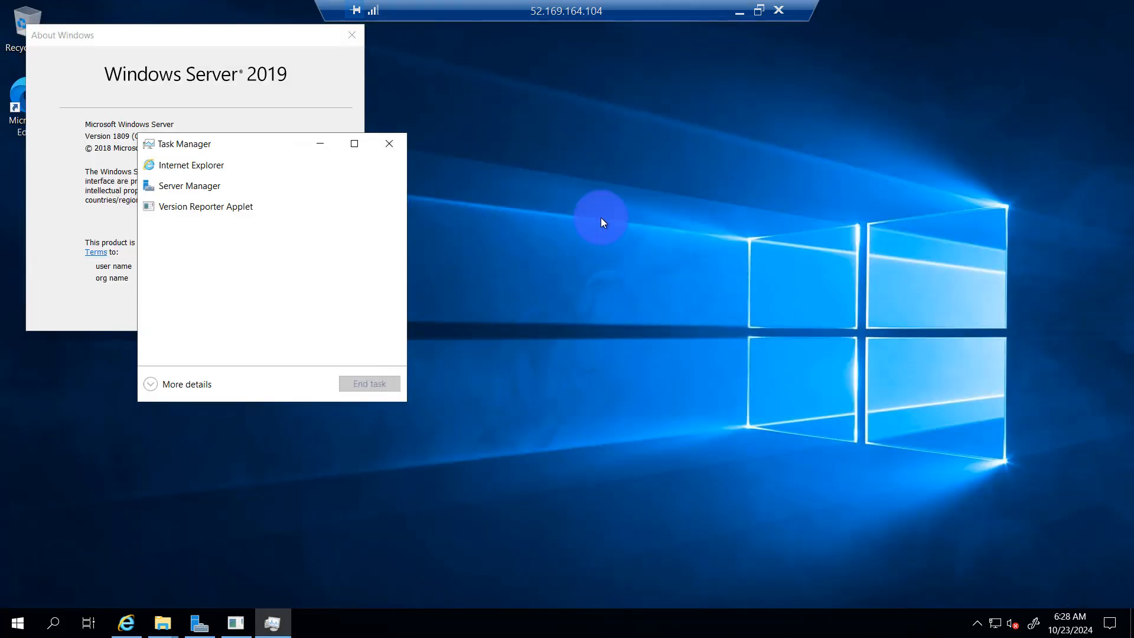
left_click(385, 144)
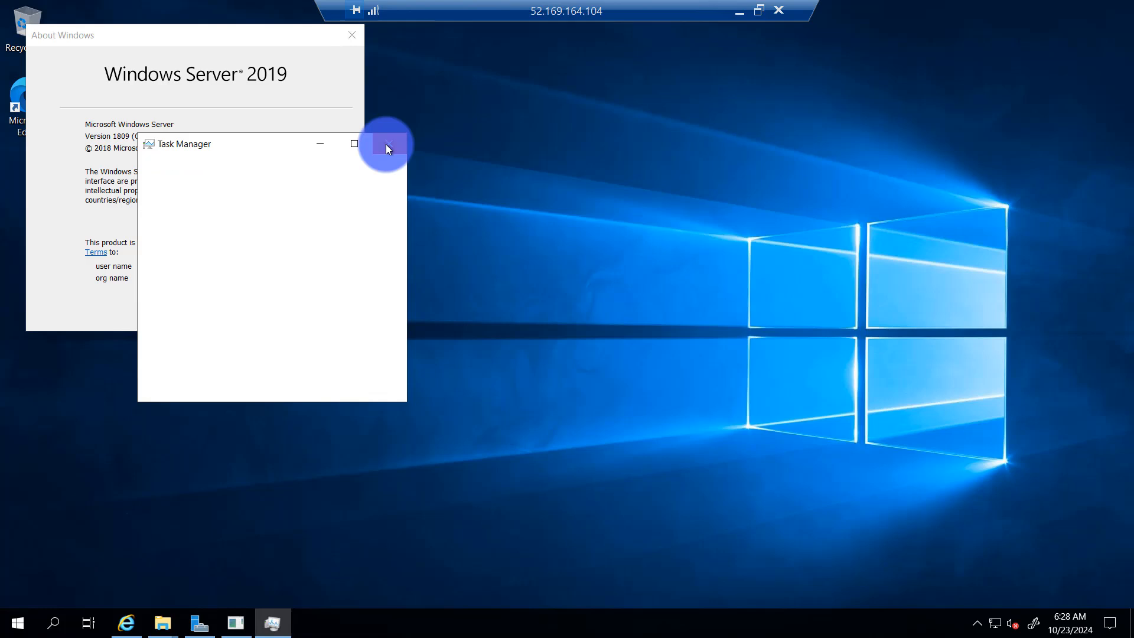
left_click(334, 318)
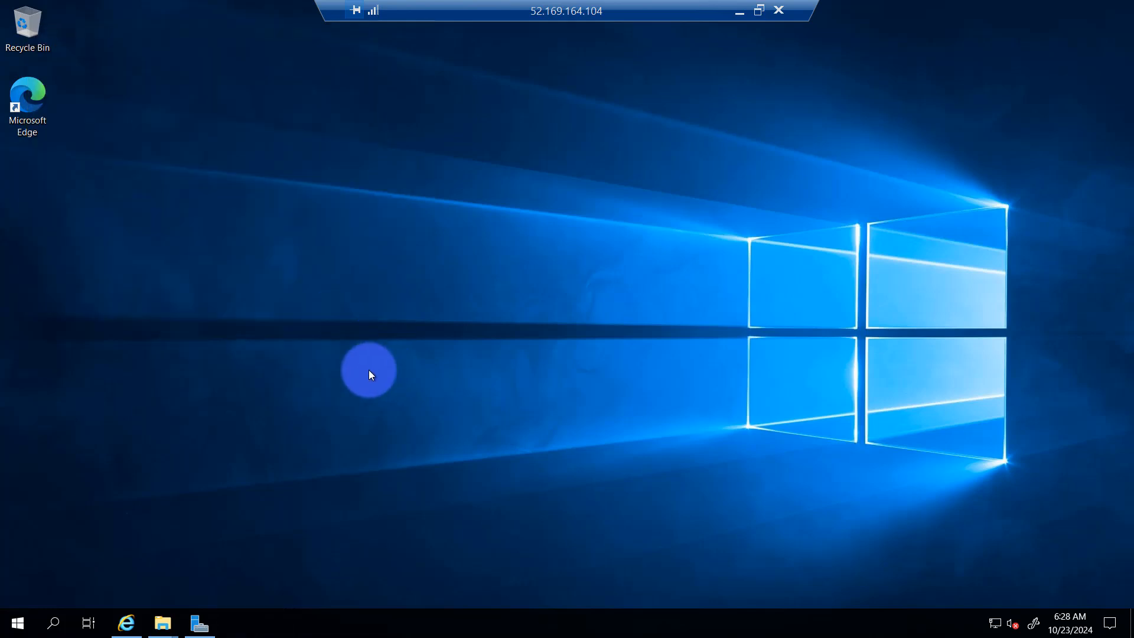
Open the IIS web root folder C:\inetpub\wwwroot in a new File Explorer window
key("super+e")
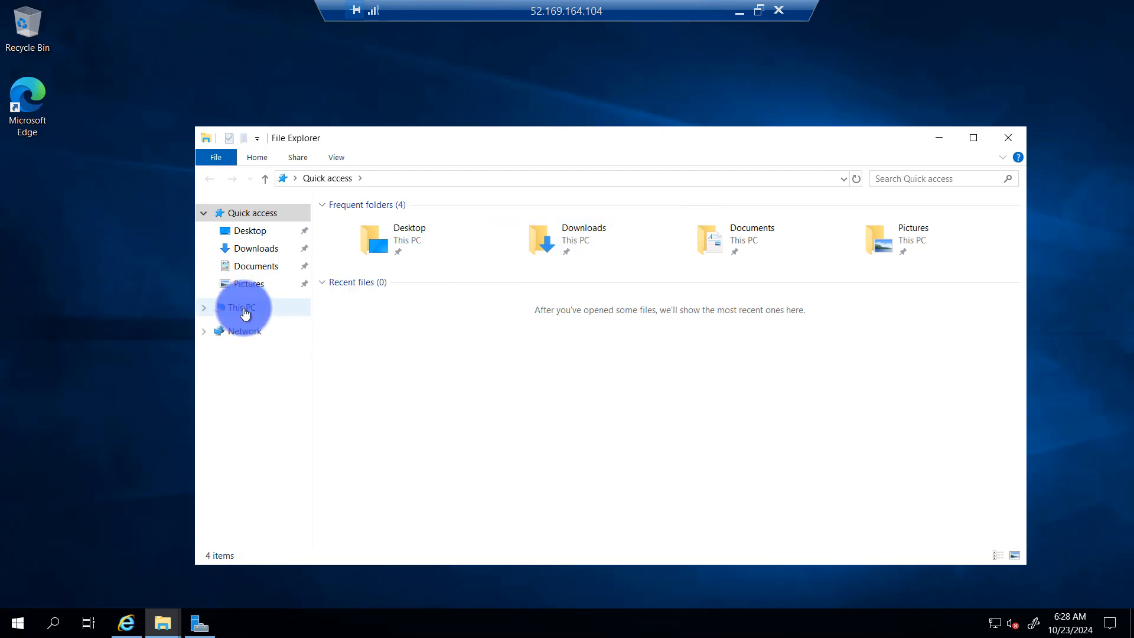
left_click(242, 308)
left_click(420, 376)
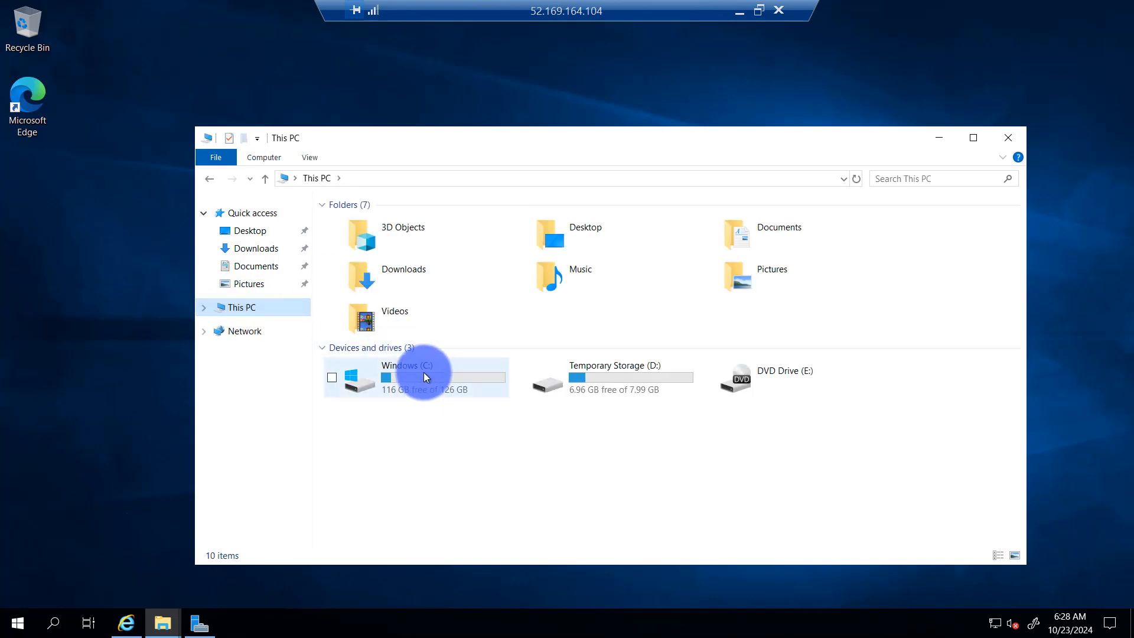
double_click(424, 373)
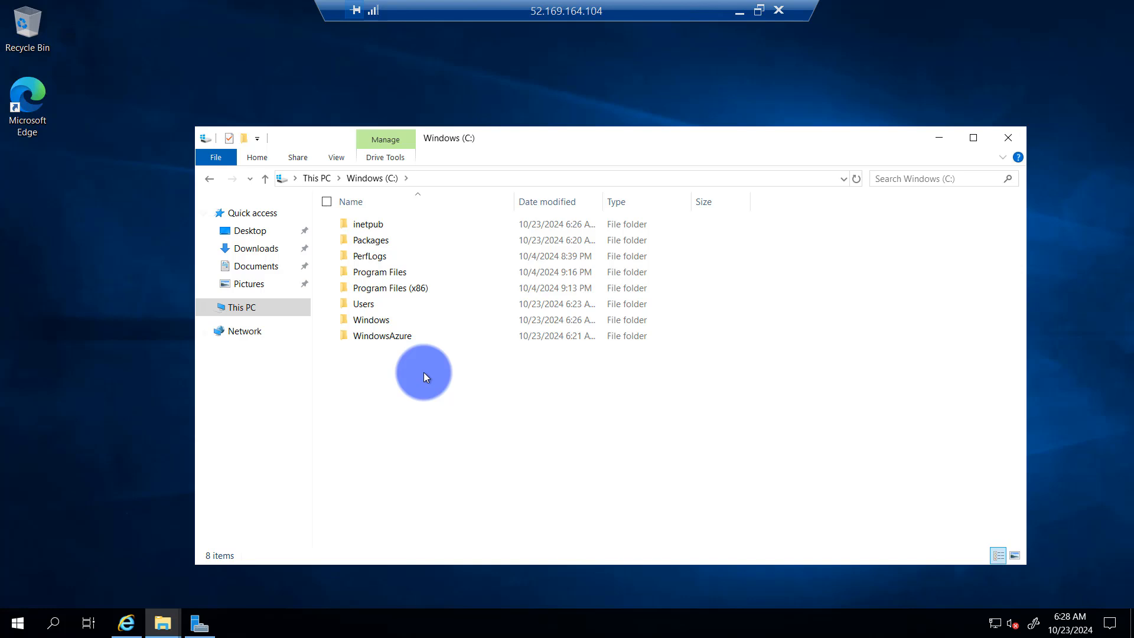
double_click(355, 226)
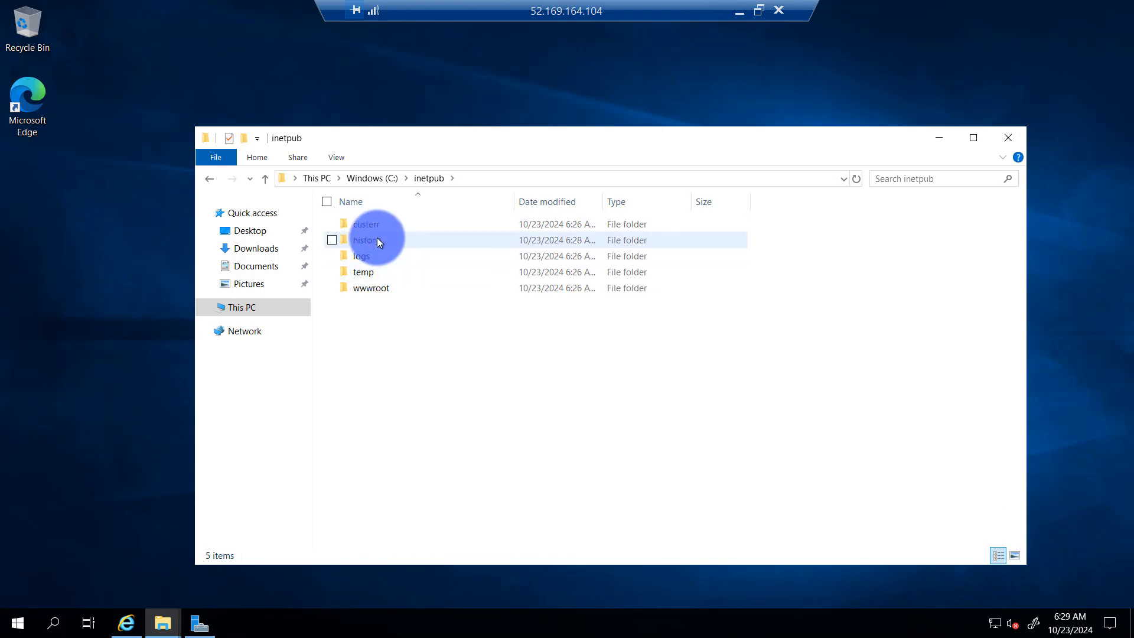
double_click(377, 288)
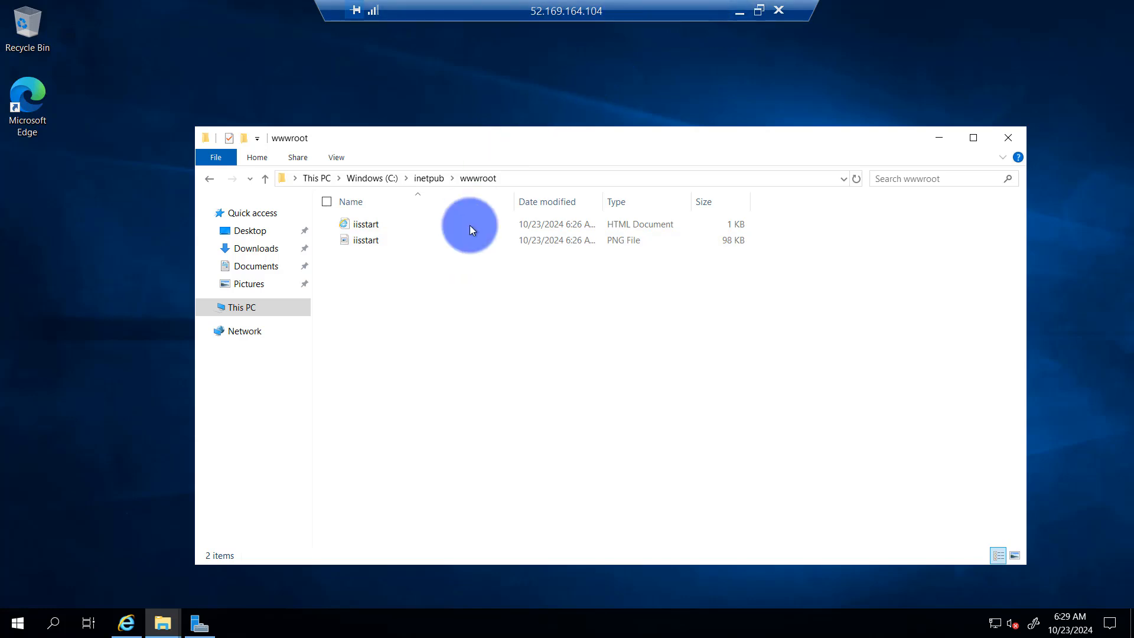
Minimize the remote session, switch to the local Chrome browser, and reload the page at 52.169.164.104 to test the web server
left_click(738, 12)
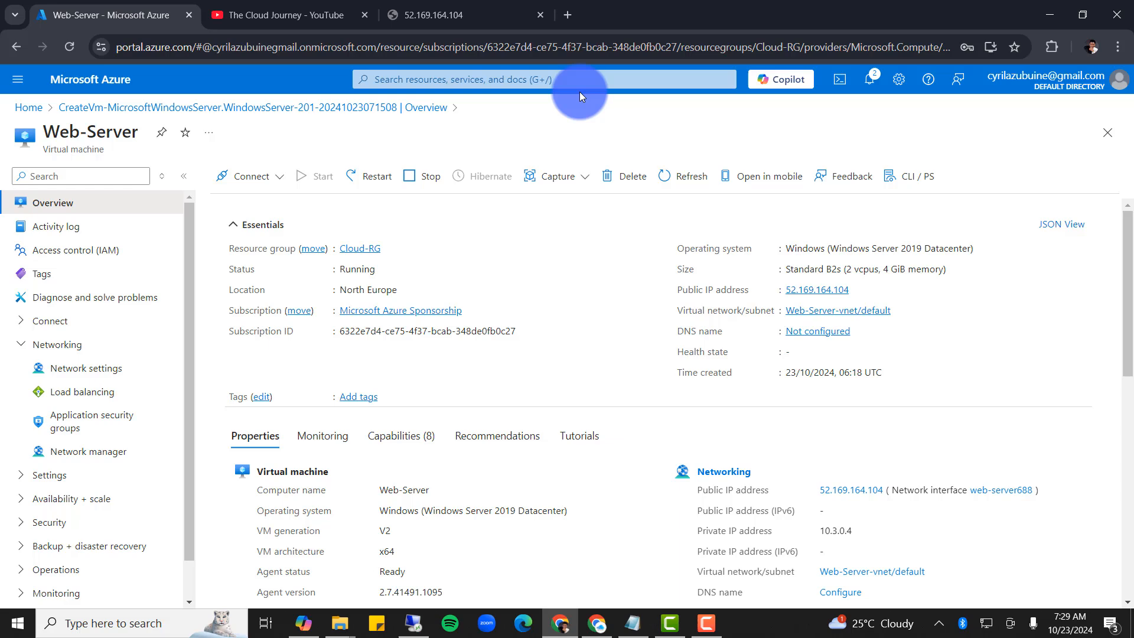
left_click(447, 20)
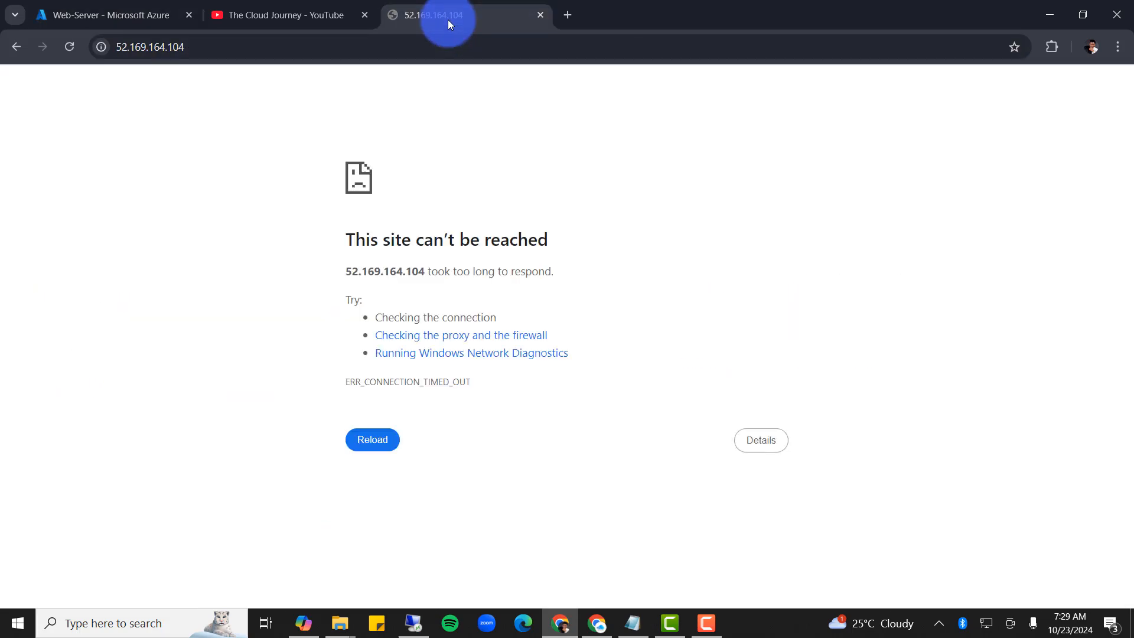
left_click(203, 46)
key("Return")
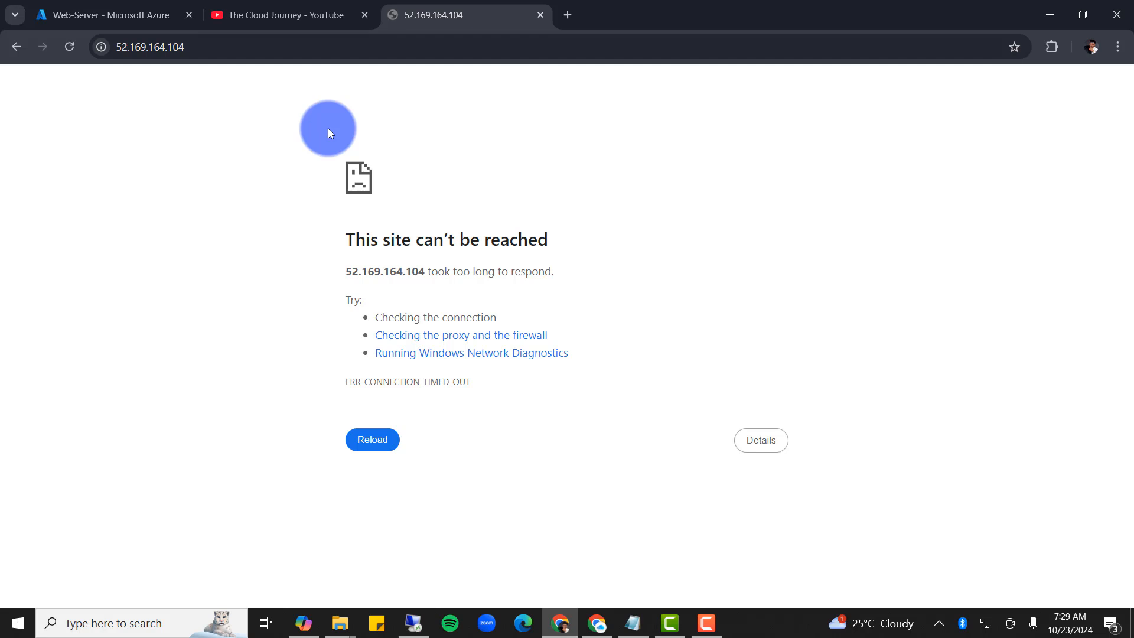
left_click(72, 53)
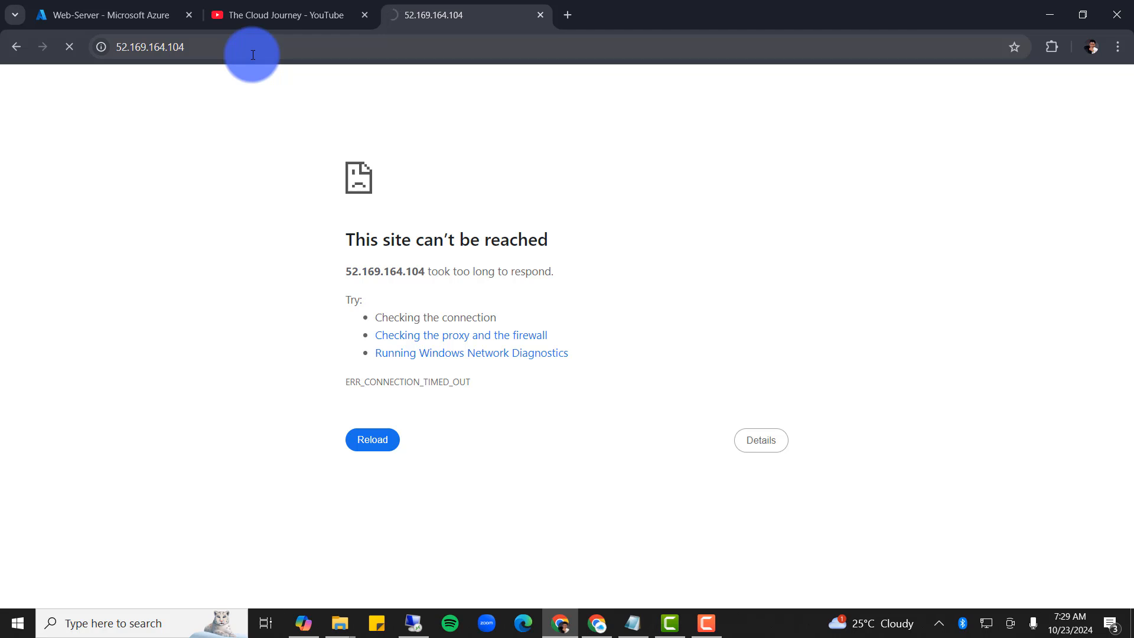
left_click(457, 10)
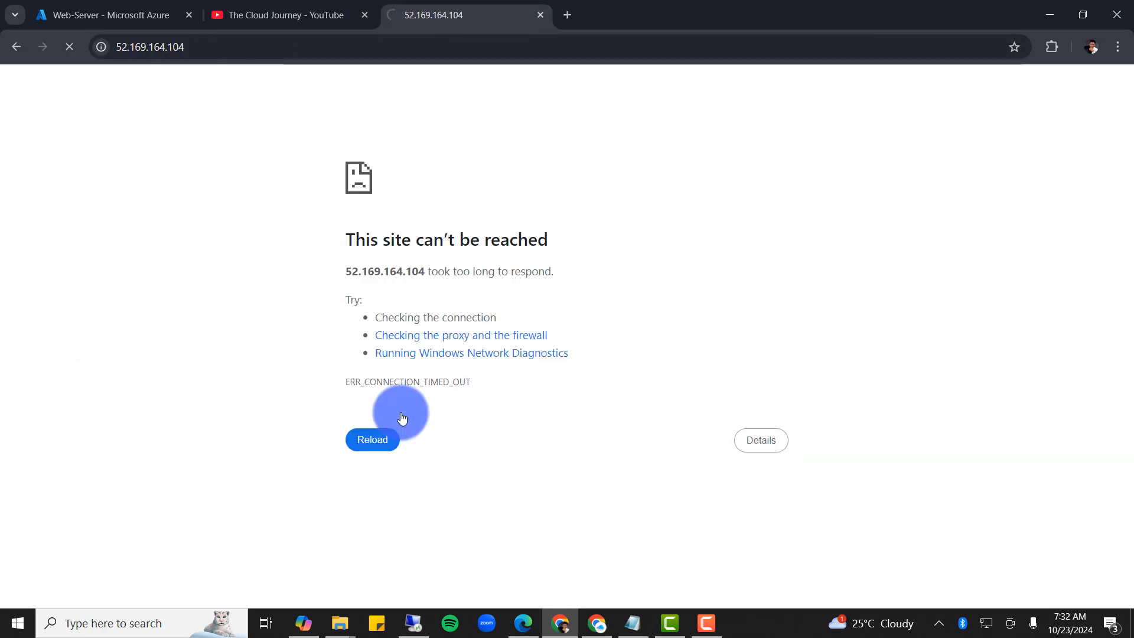
Return to the remote session, open Internet Information Services (IIS) Manager from Server Manager, and expand the Web-Server connection
left_click(414, 625)
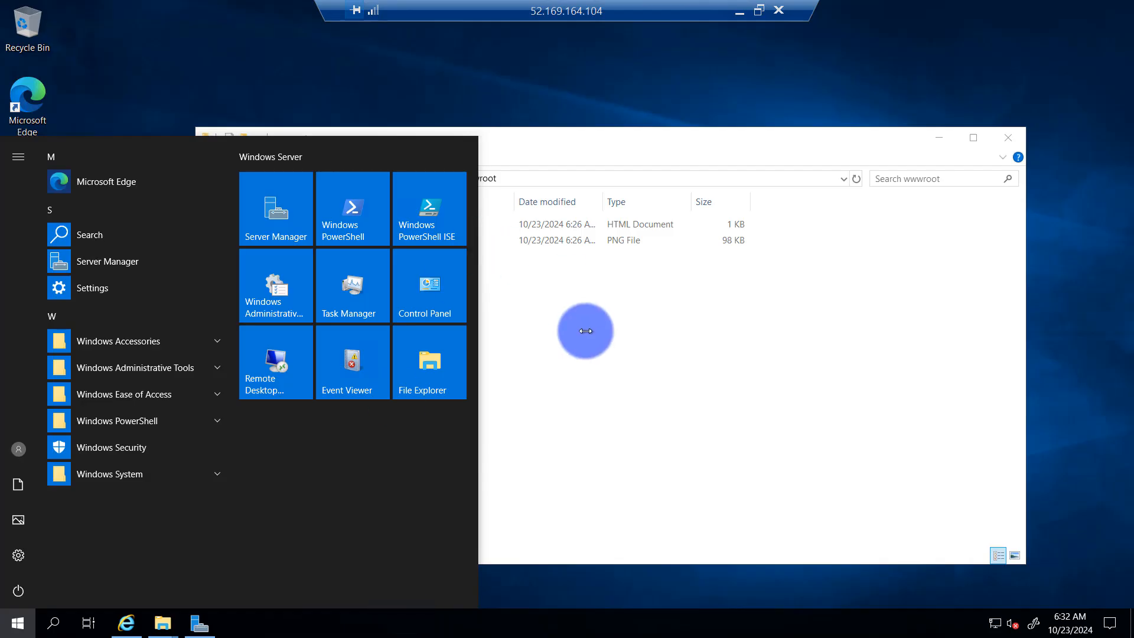
left_click(586, 345)
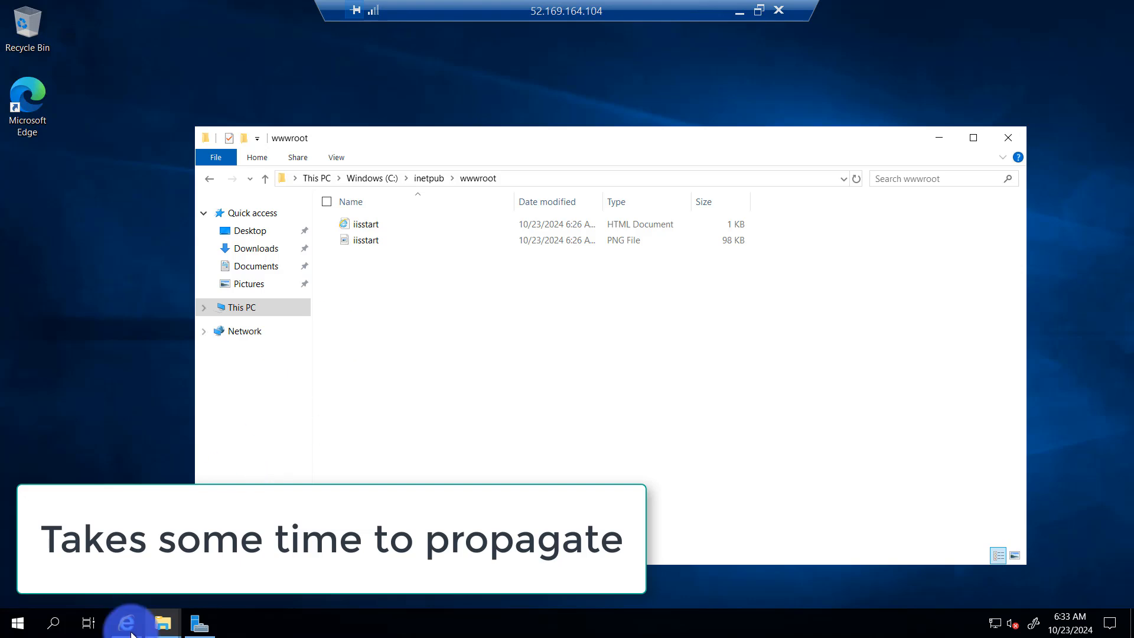
left_click(199, 624)
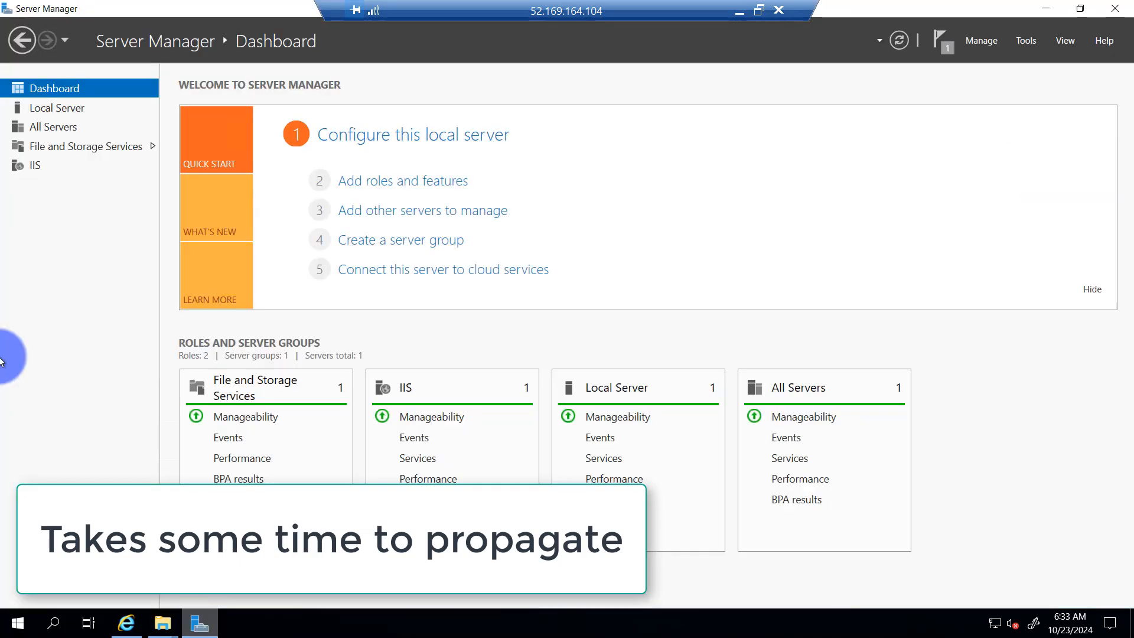
left_click(1032, 40)
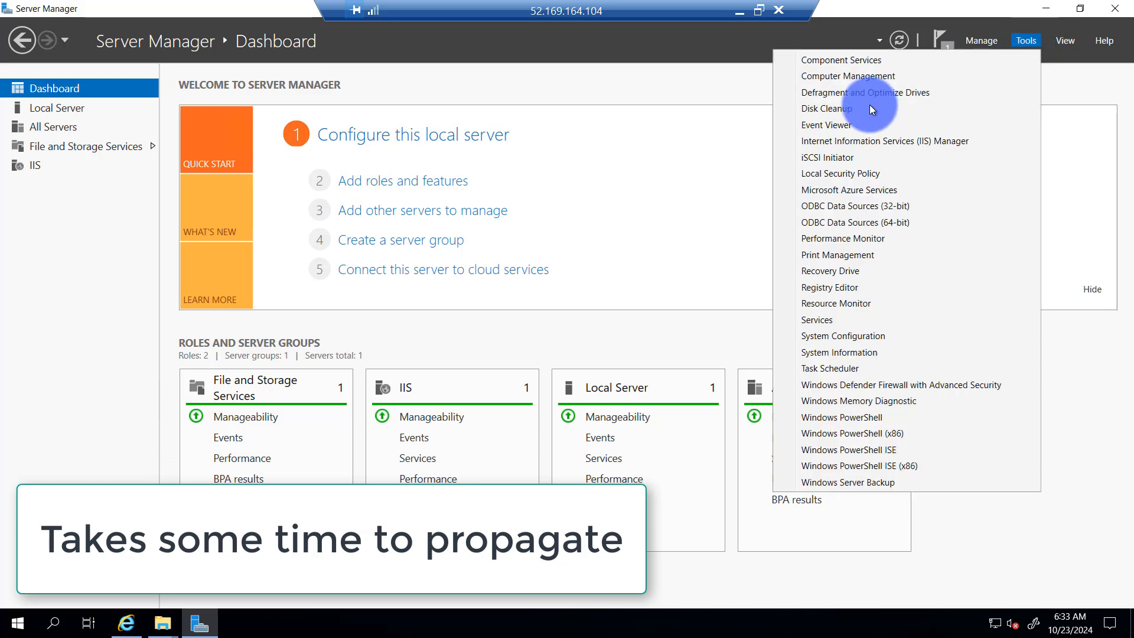
left_click(853, 142)
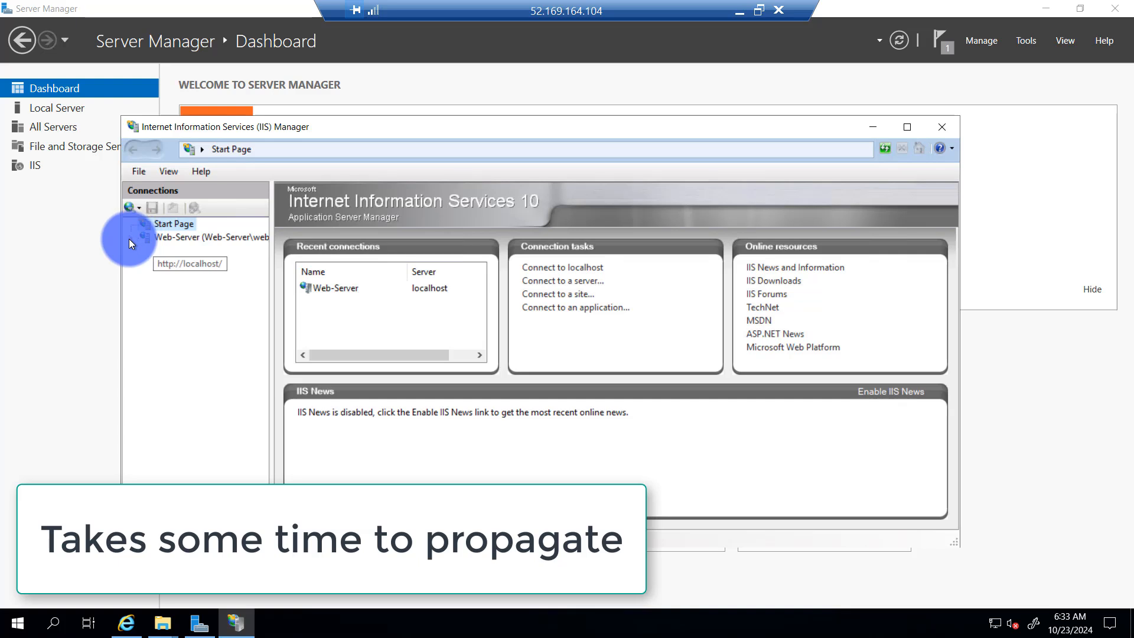
left_click(129, 239)
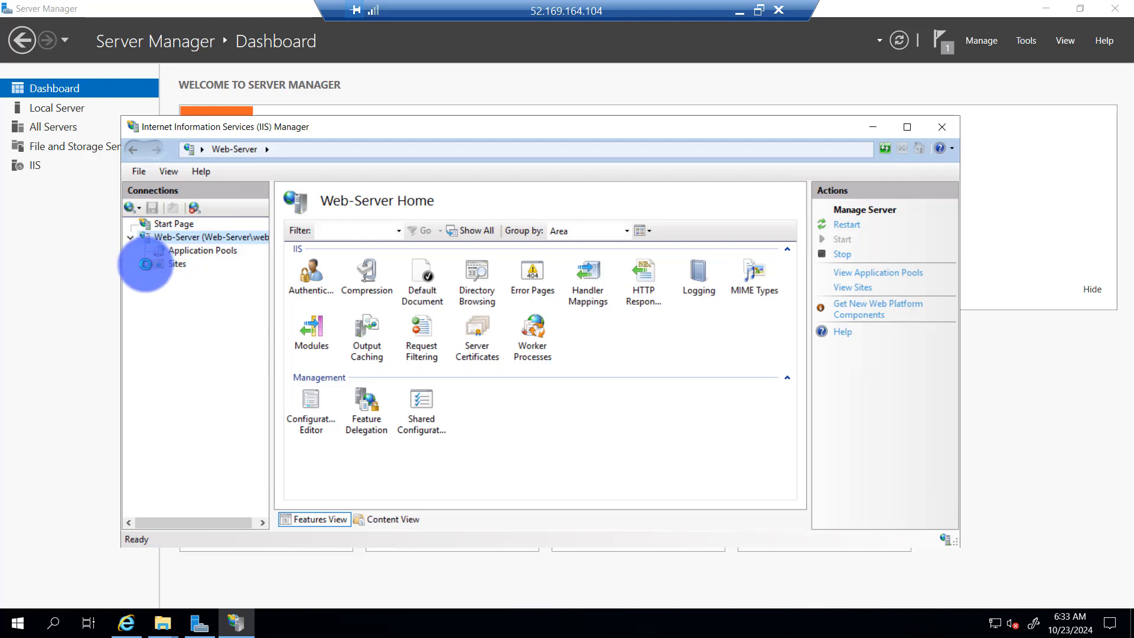
Expand Sites, select Default Web Site, explore its wwwroot content folder, and minimize the folder window
left_click(145, 264)
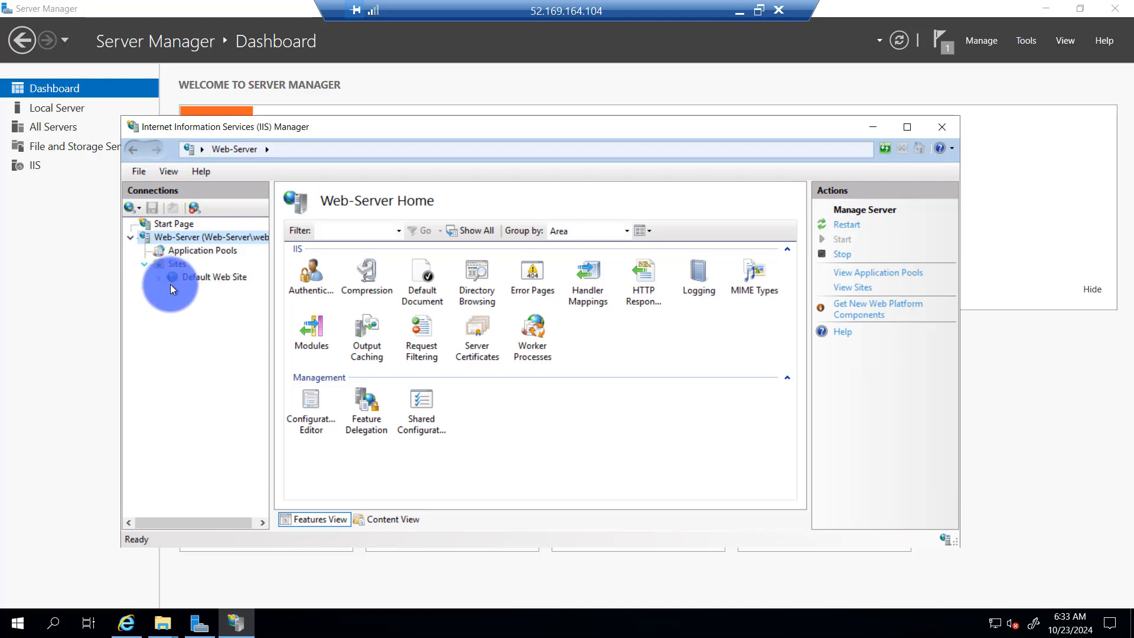
left_click(207, 279)
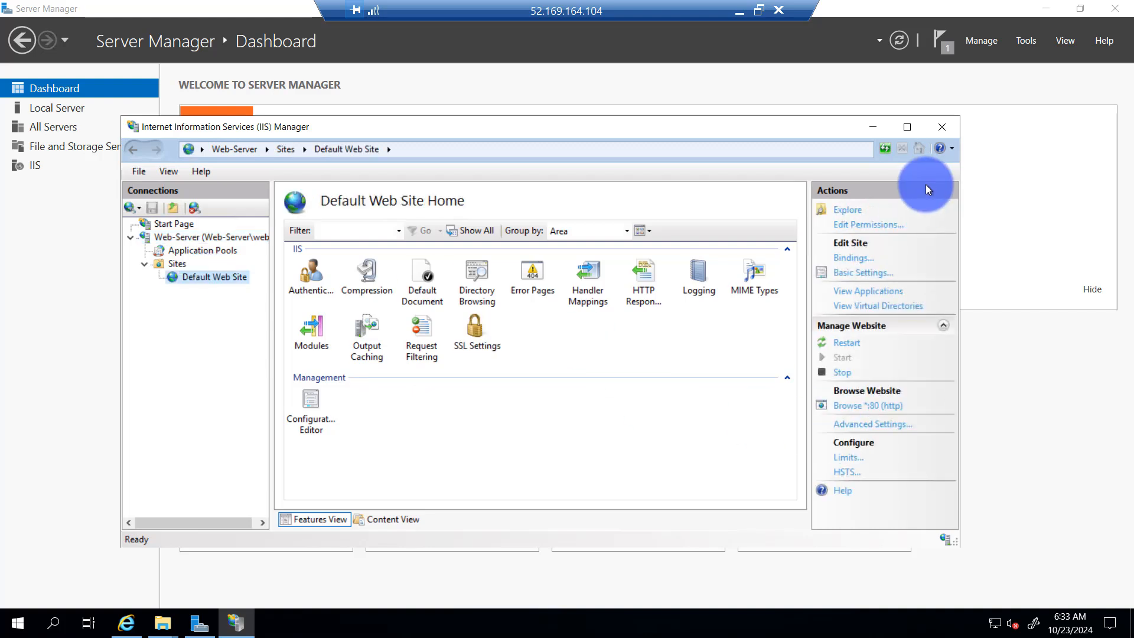
right_click(201, 282)
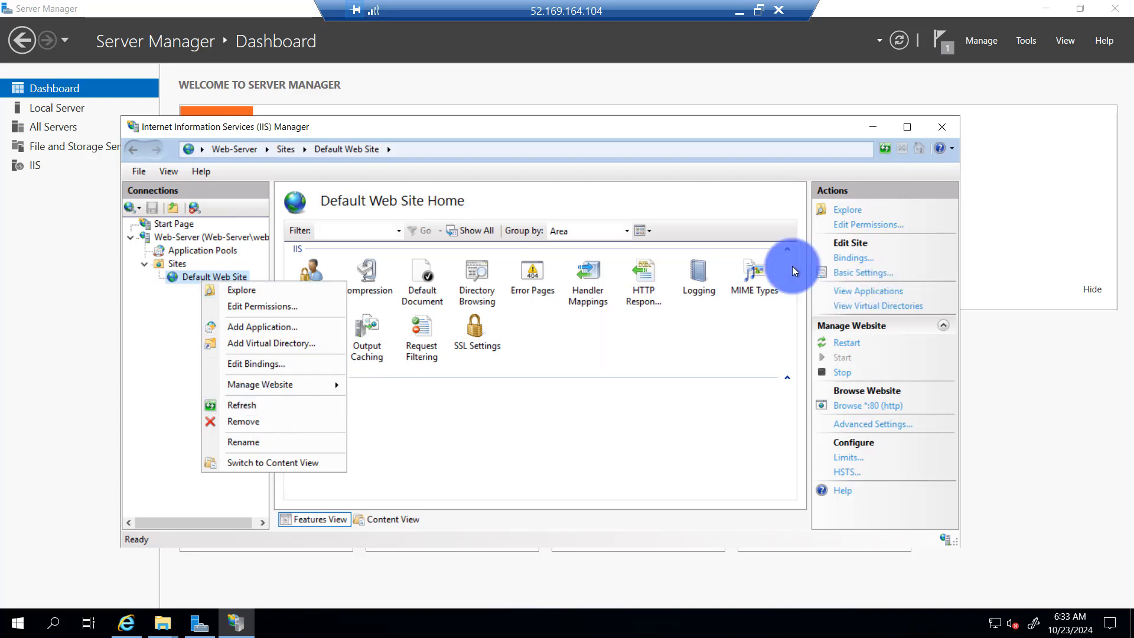
left_click(866, 411)
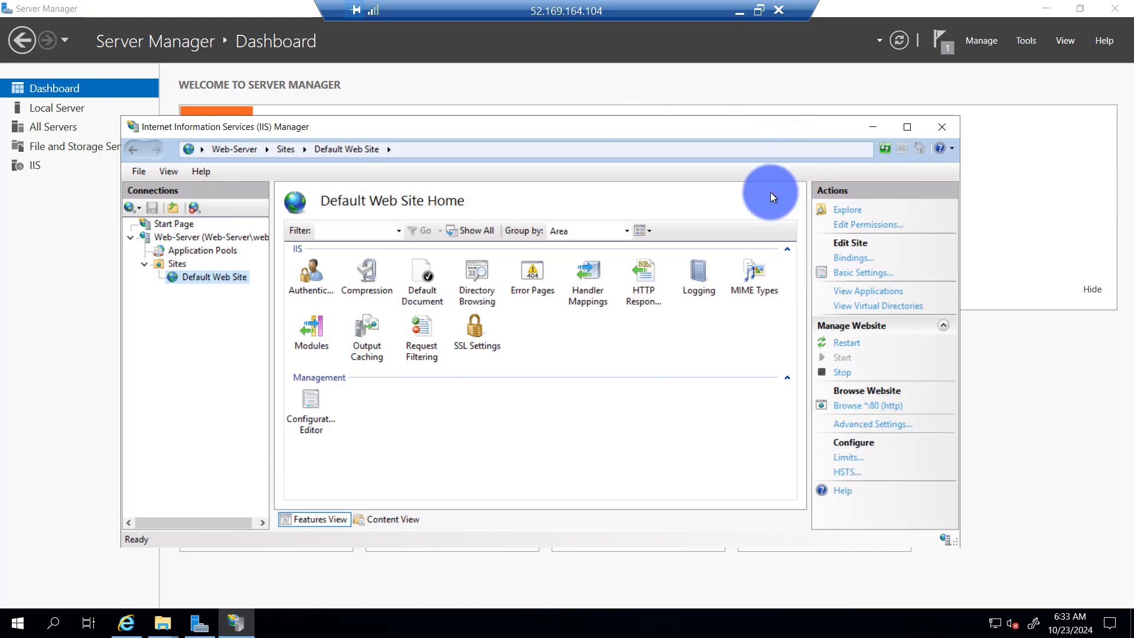
right_click(192, 276)
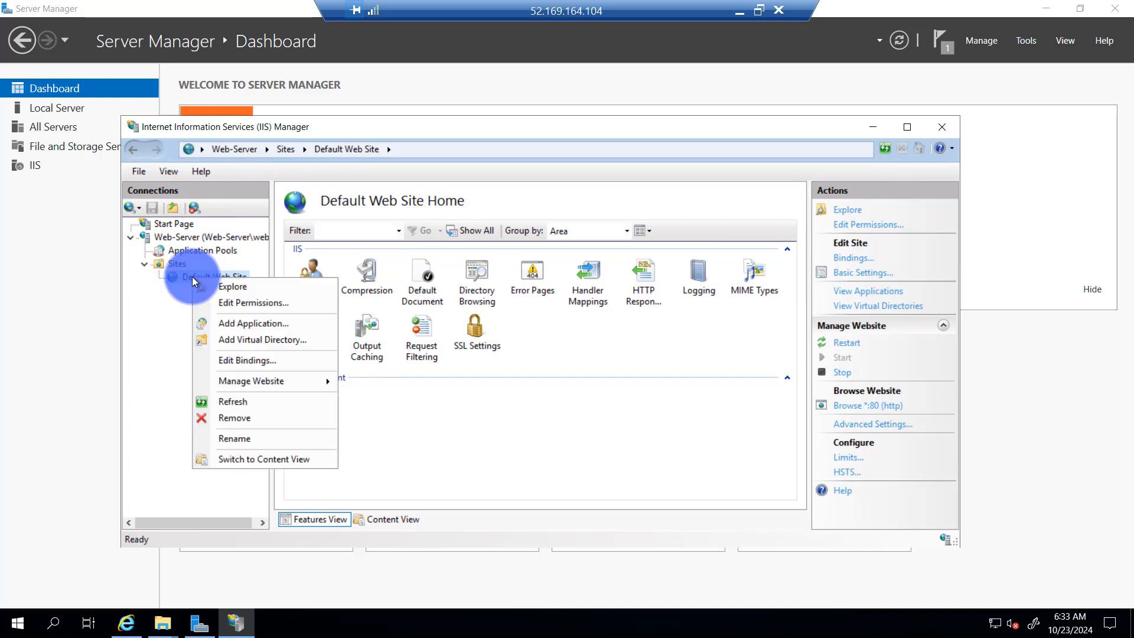
left_click(239, 286)
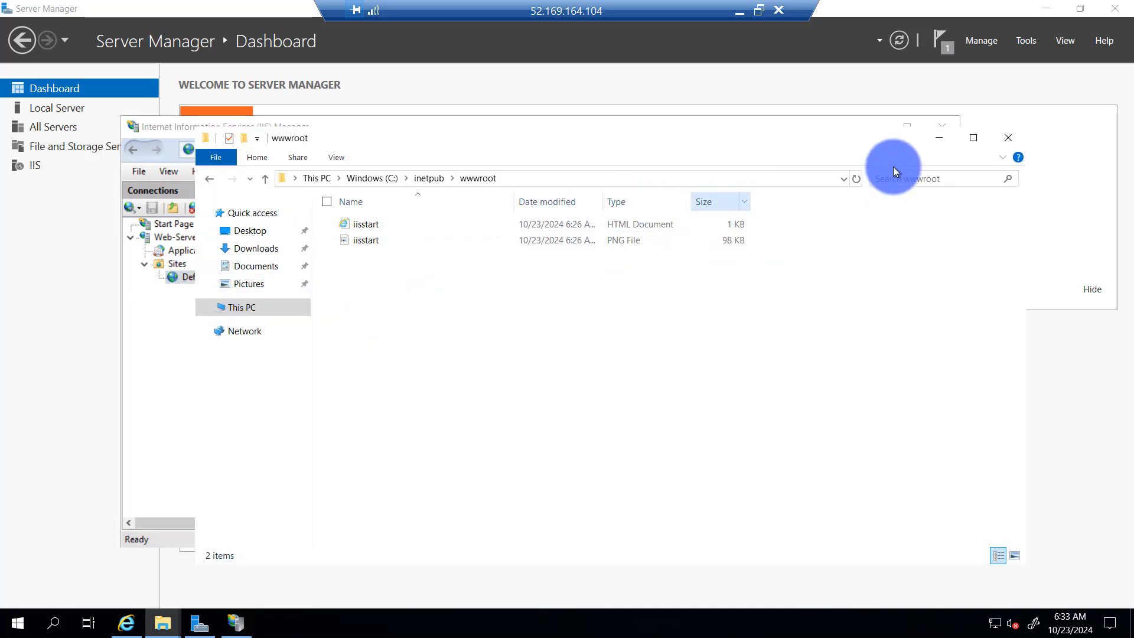
left_click(943, 138)
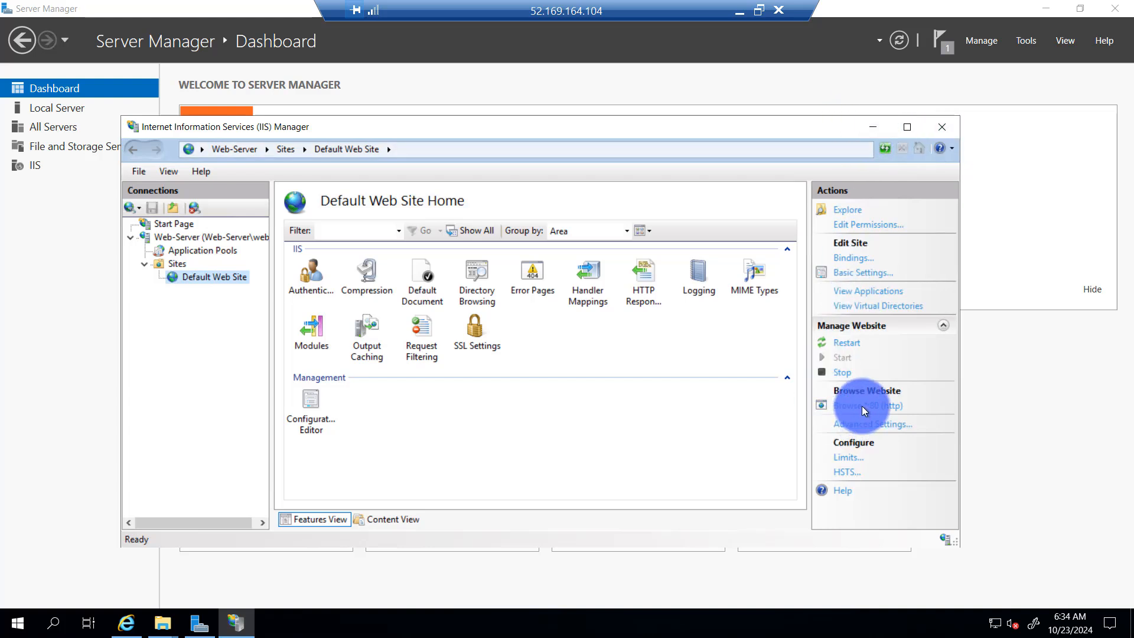
Browse Default Web Site over HTTP port 80, minimize the remote session, and switch to the Azure portal's Web-Server page in Chrome
left_click(886, 407)
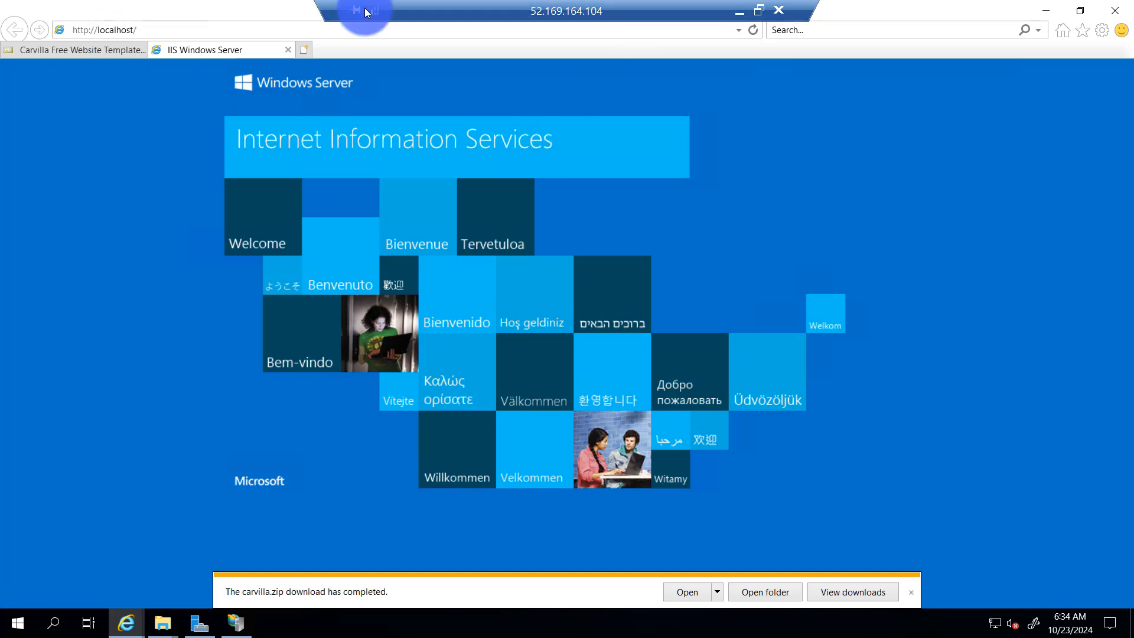
left_click(739, 11)
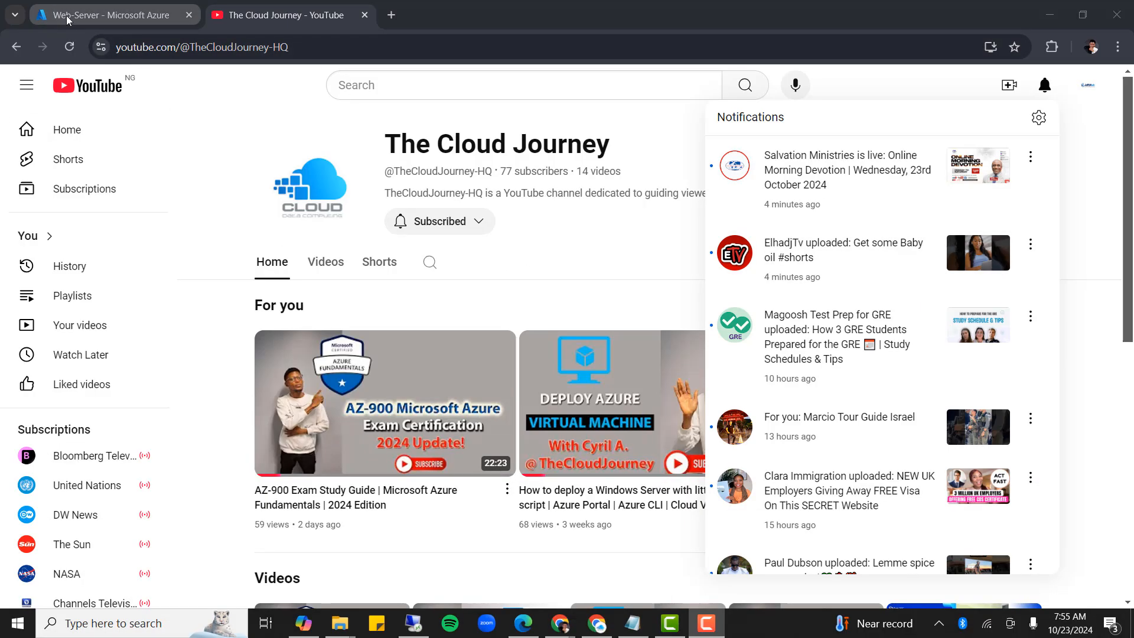
mouse_move(100, 16)
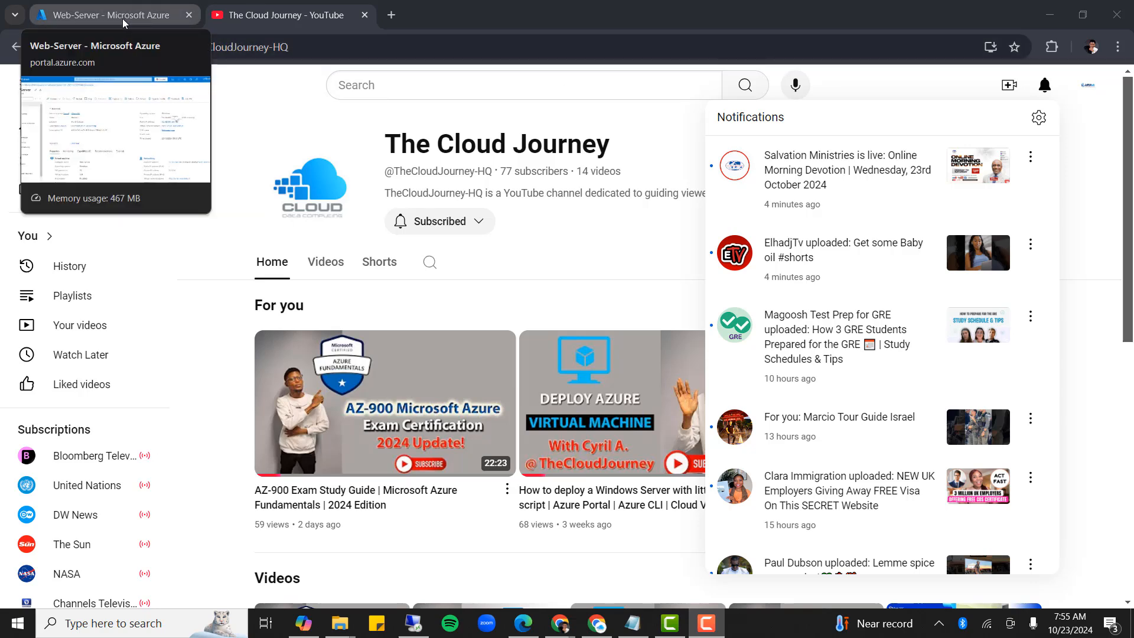
left_click(122, 19)
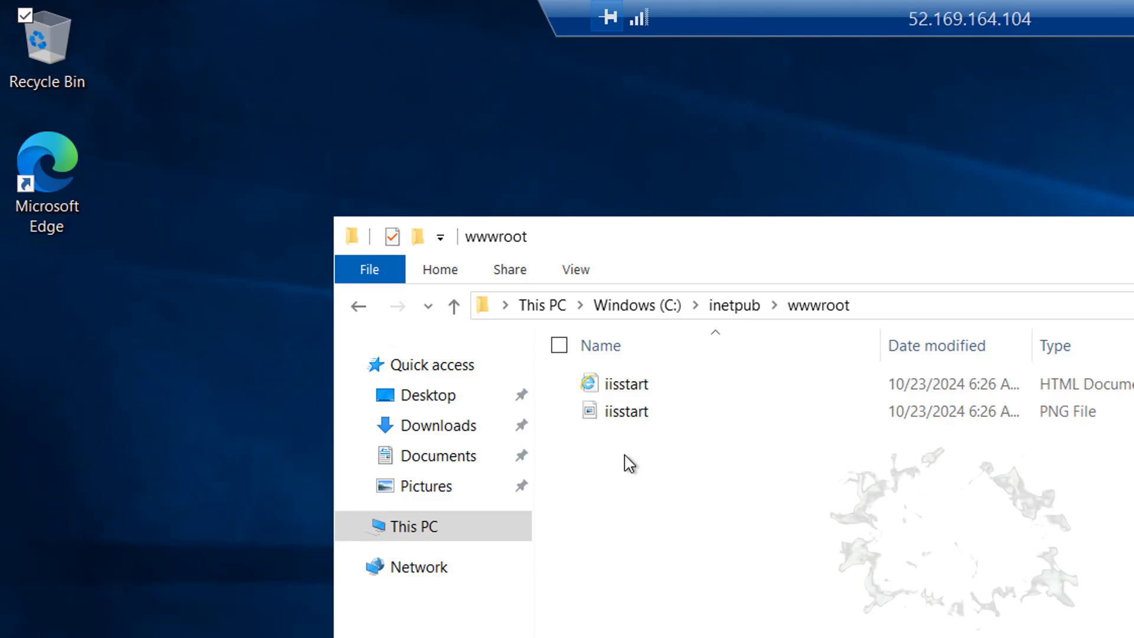
Minimize the Recycle Bin window, bring up Server Manager, and dismiss its Windows Admin Center and Azure Arc notice
left_click_drag(633, 448, 650, 360)
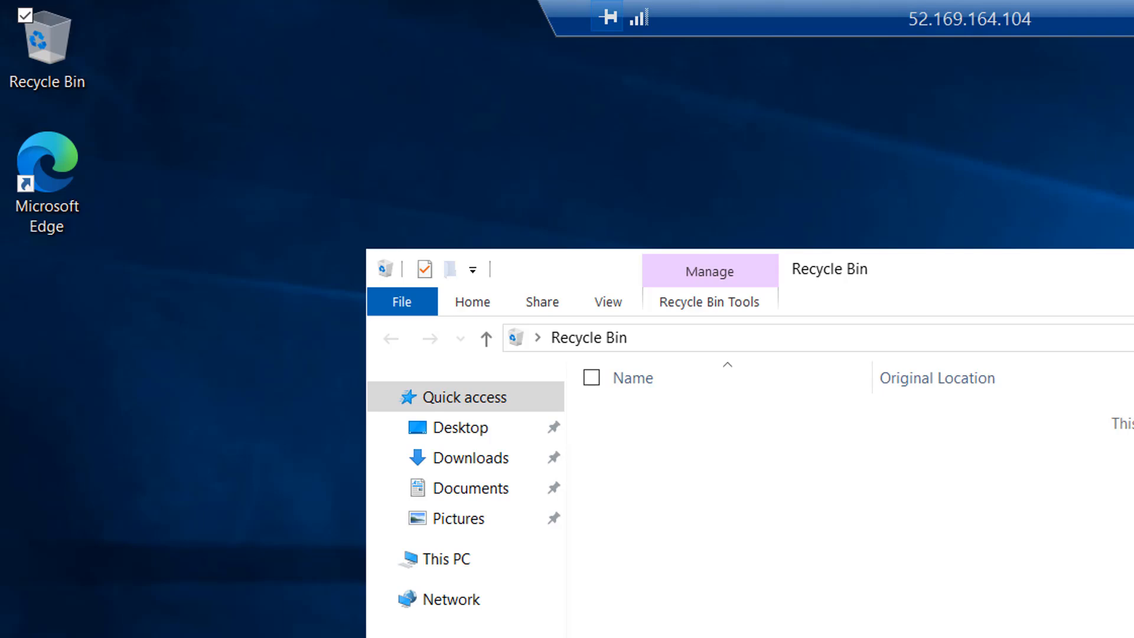
left_click(960, 156)
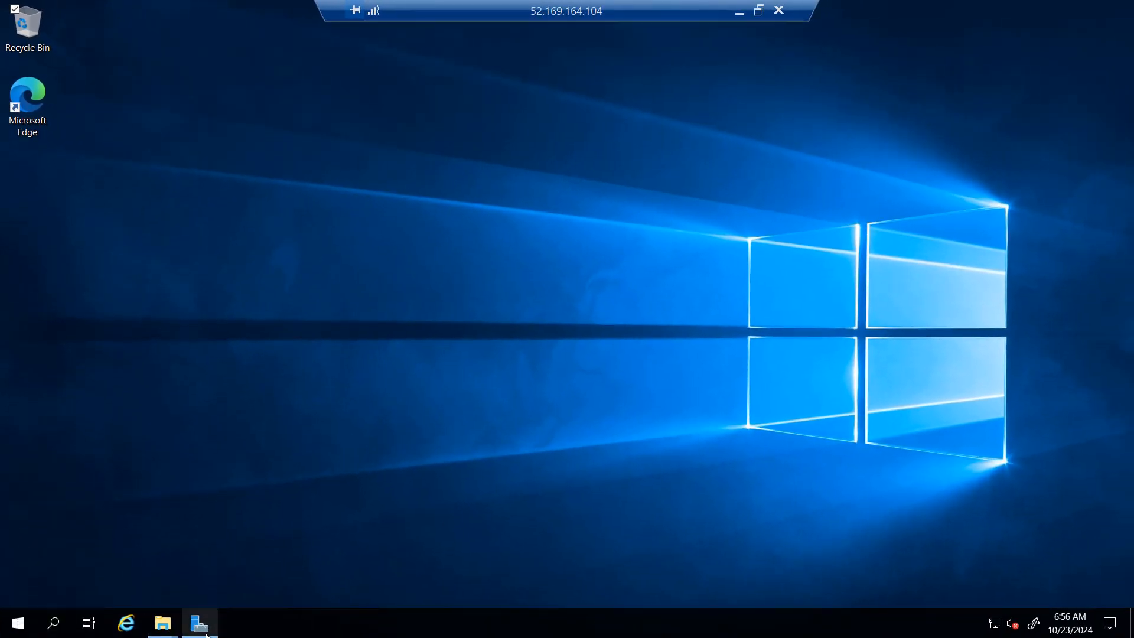
left_click(204, 632)
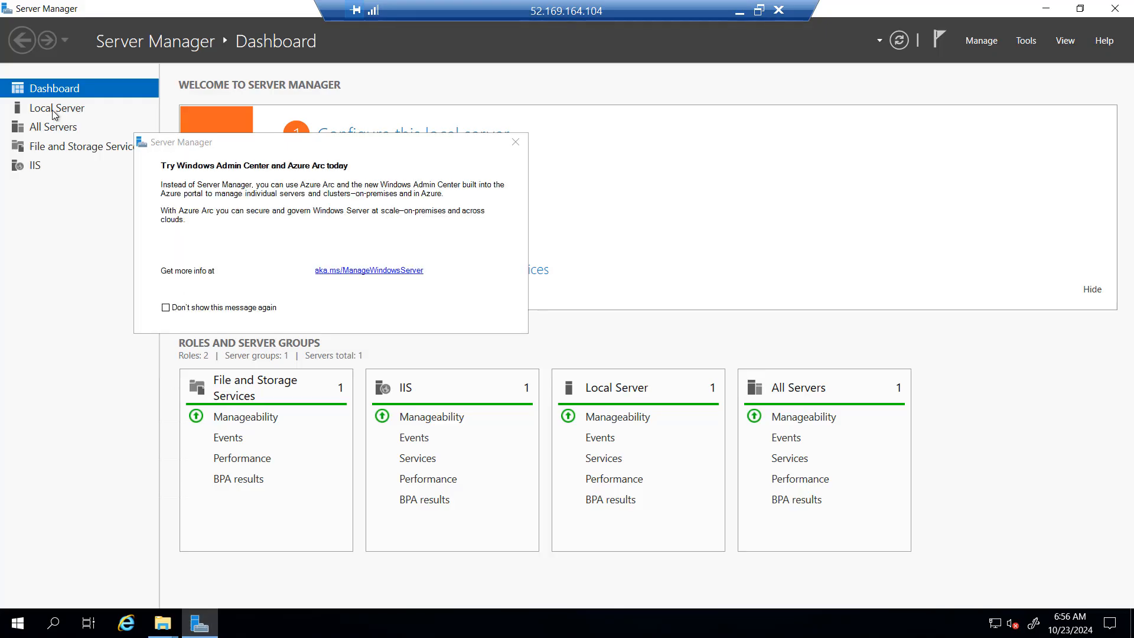
left_click(515, 142)
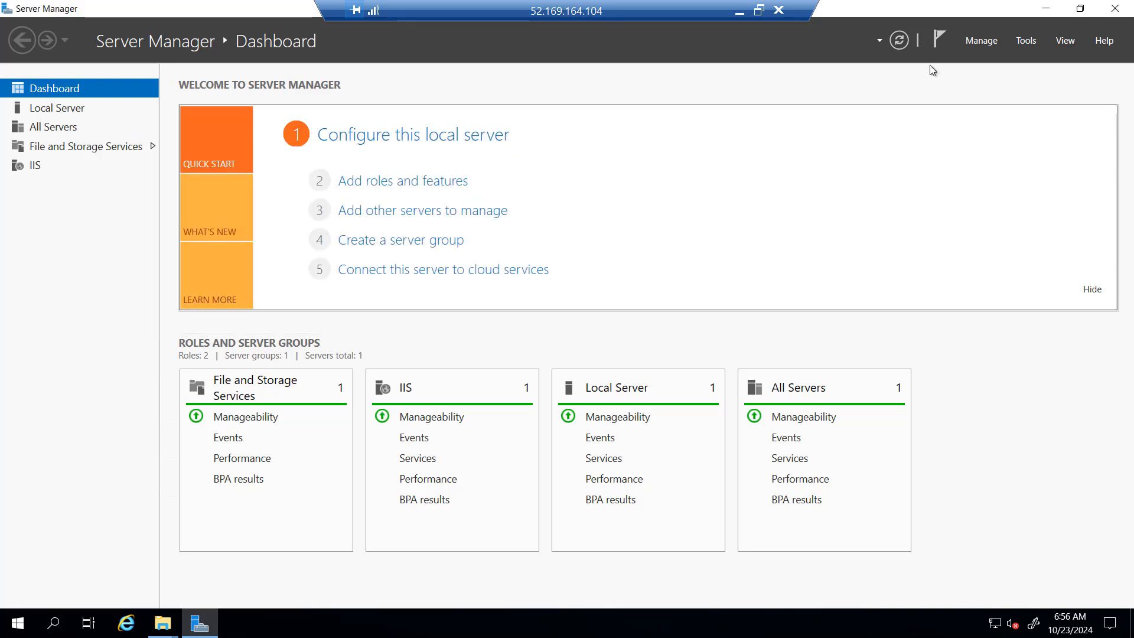
Open Internet Information Services (IIS) Manager from Server Manager and select Default Web Site under the Web-Server connection's Sites
left_click(1040, 39)
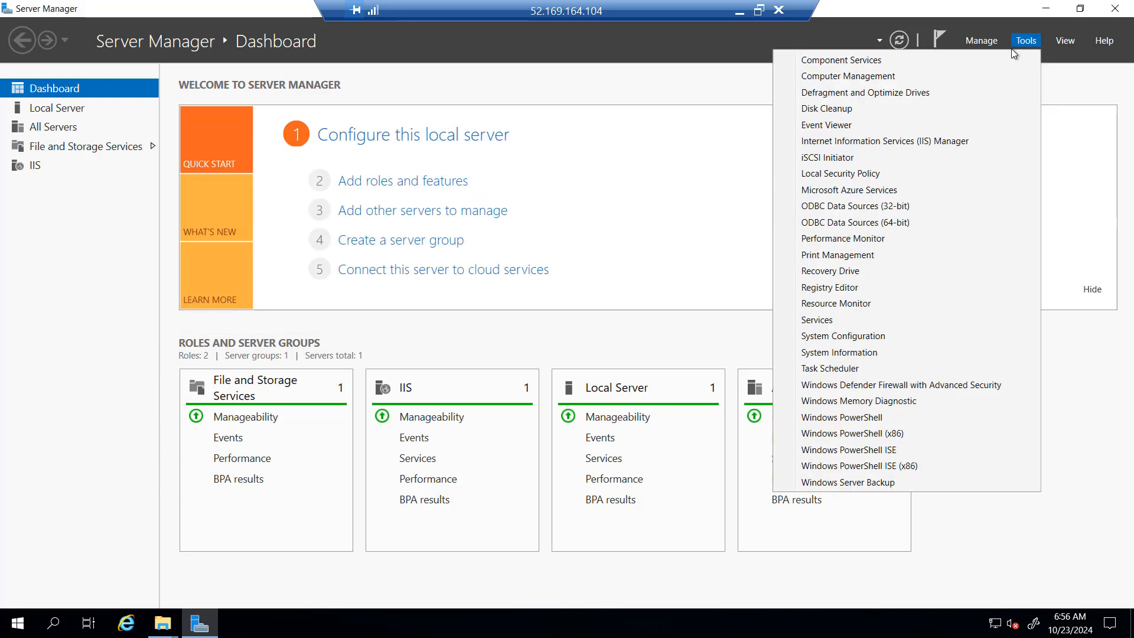
left_click(877, 150)
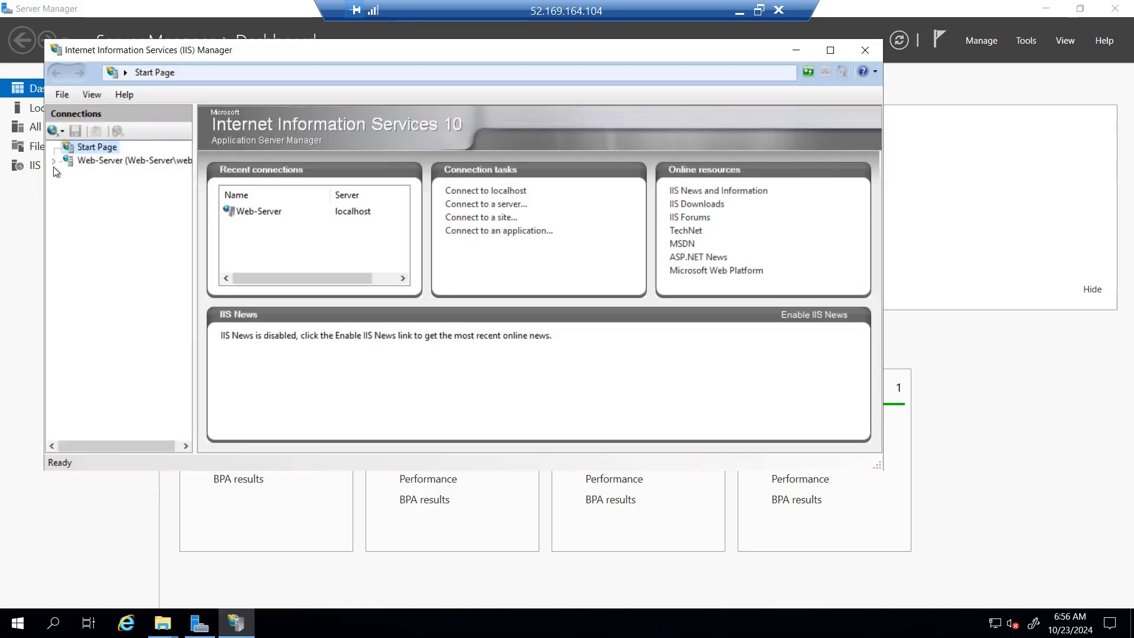
left_click(53, 165)
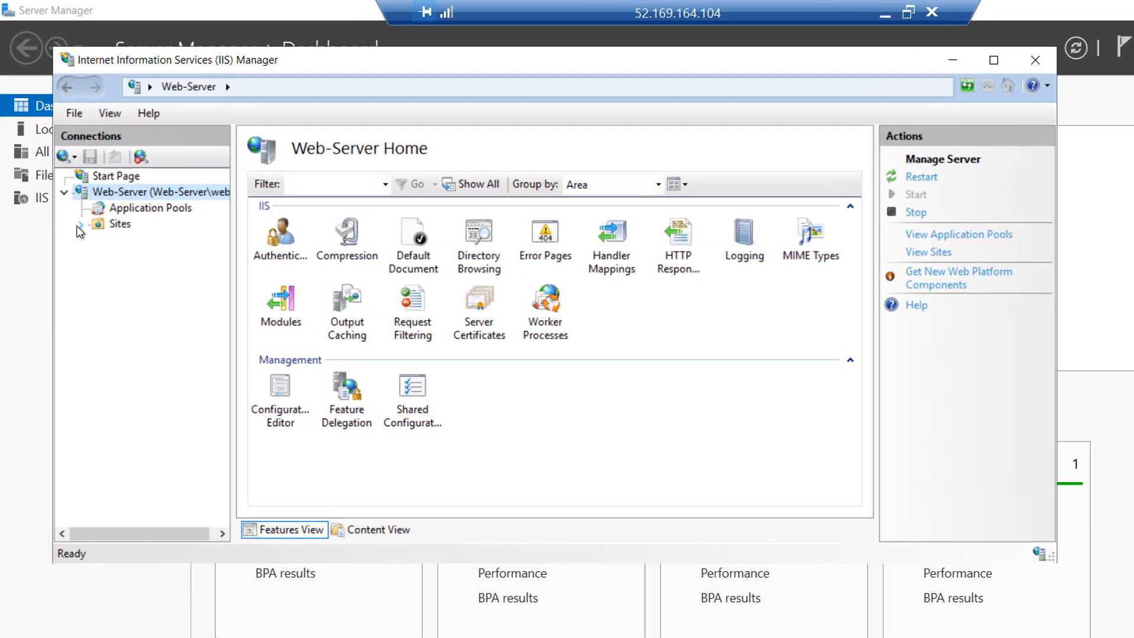
left_click(67, 187)
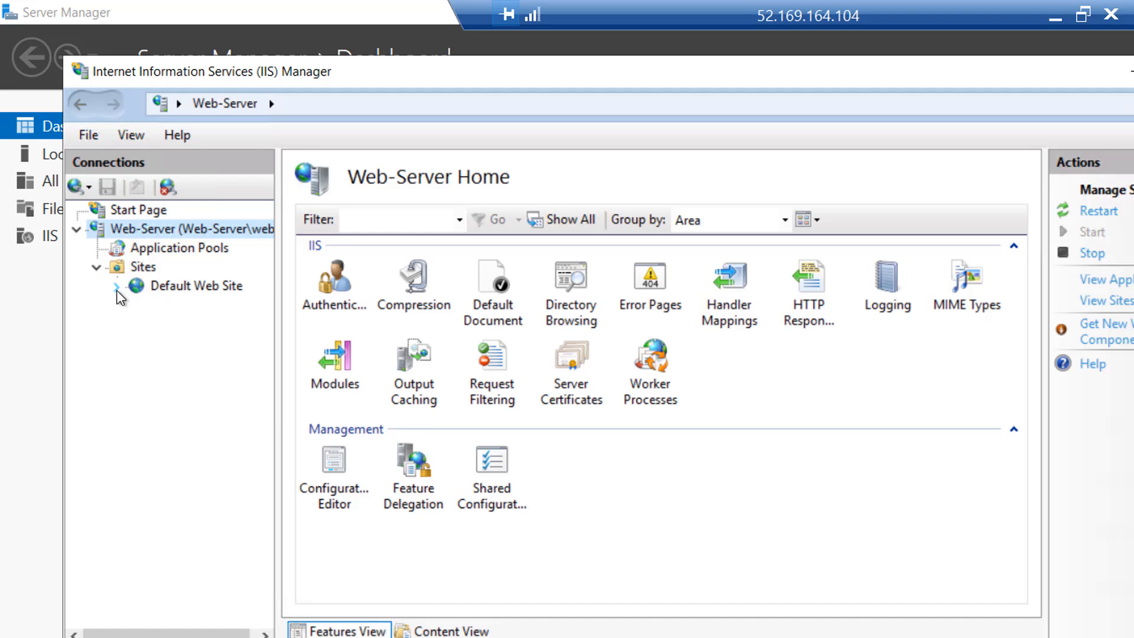
left_click(179, 288)
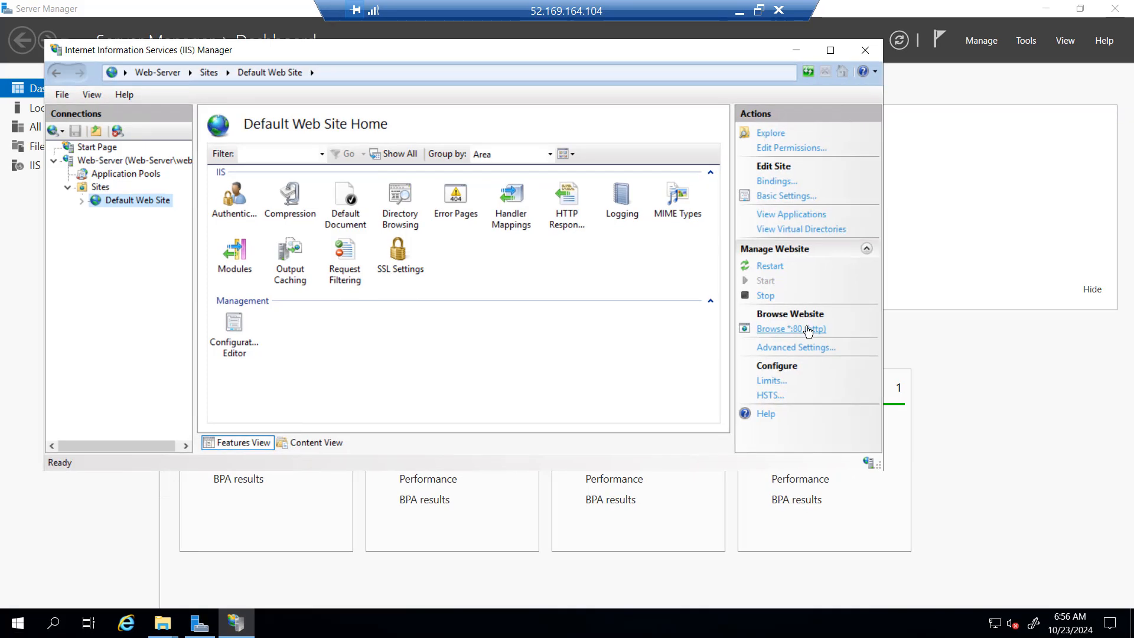
Browse Default Web Site over HTTP port 80 in a maximized browser, and minimize the browser and IIS Manager windows
left_click(808, 329)
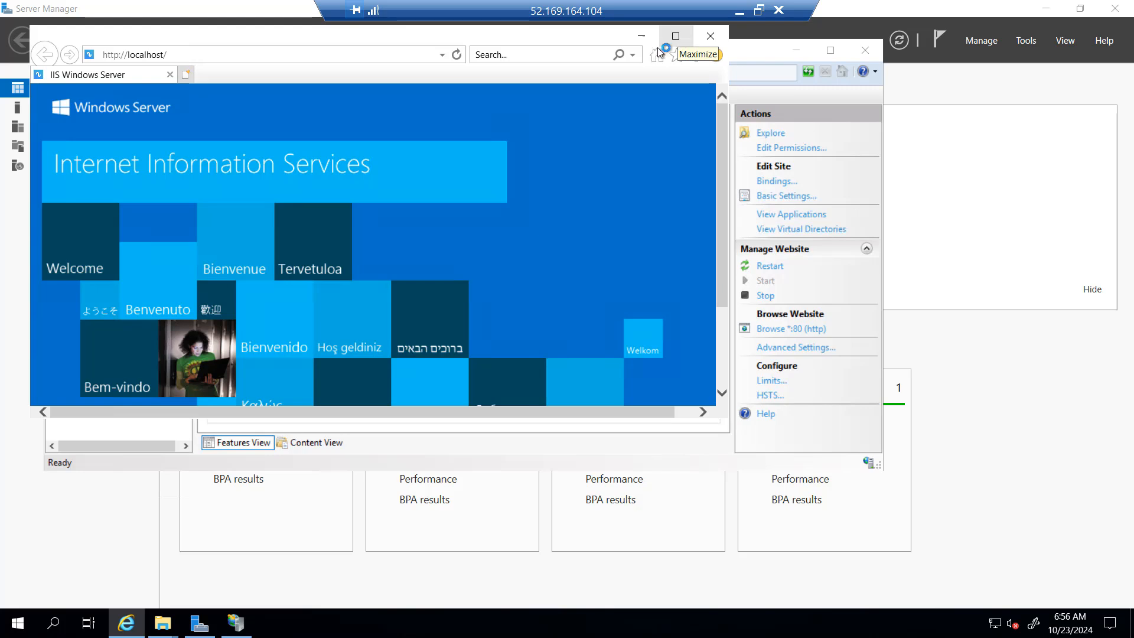
left_click(676, 36)
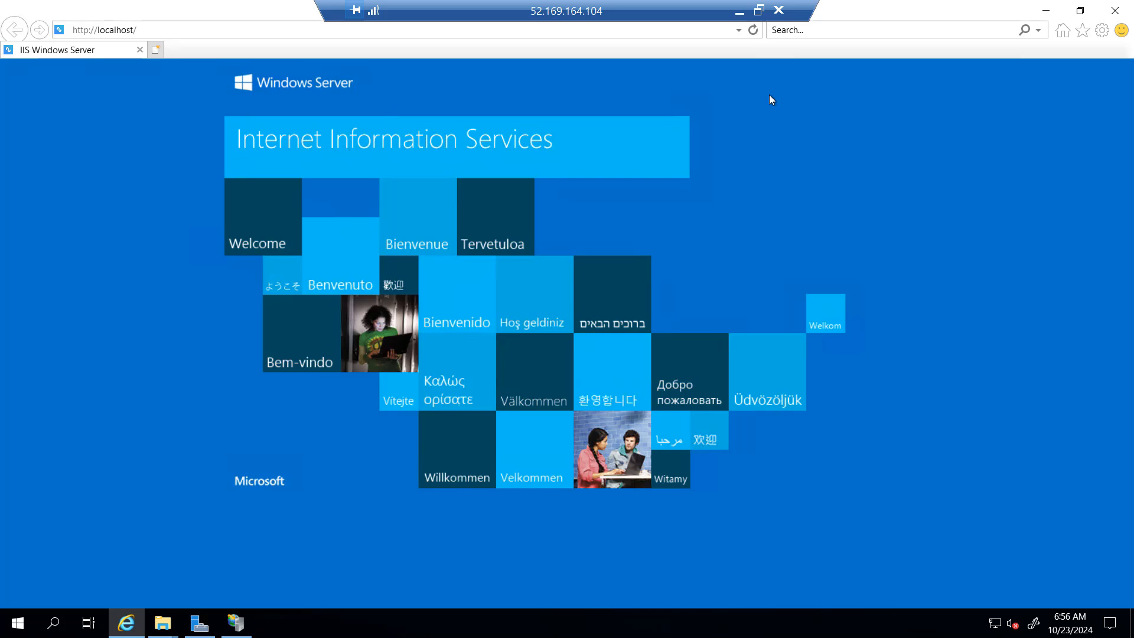
left_click(1046, 10)
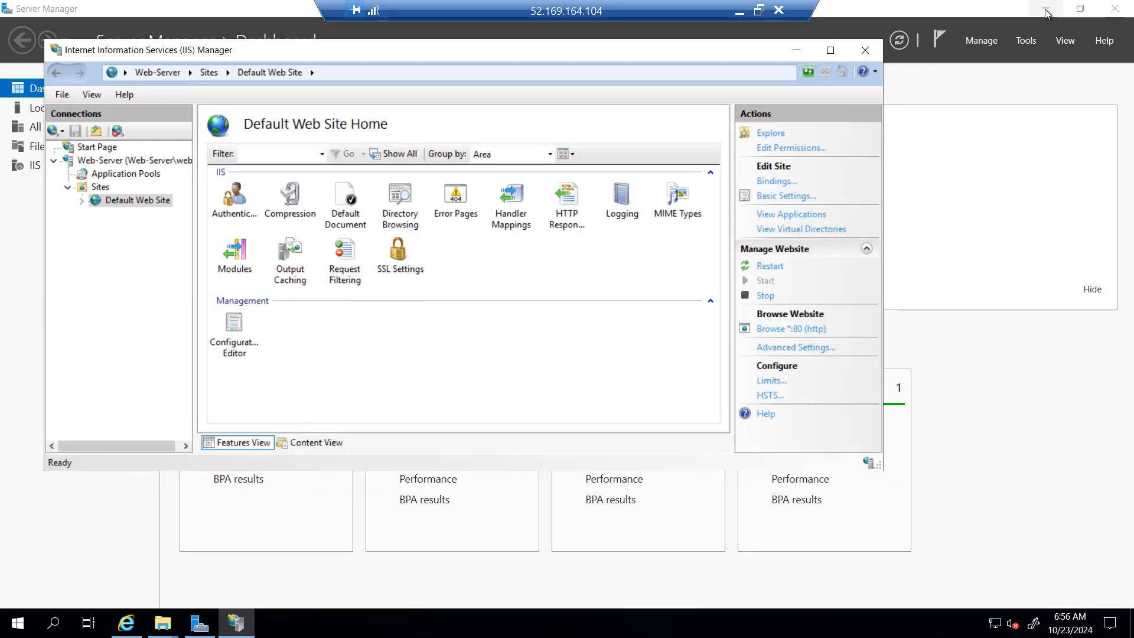
left_click(796, 56)
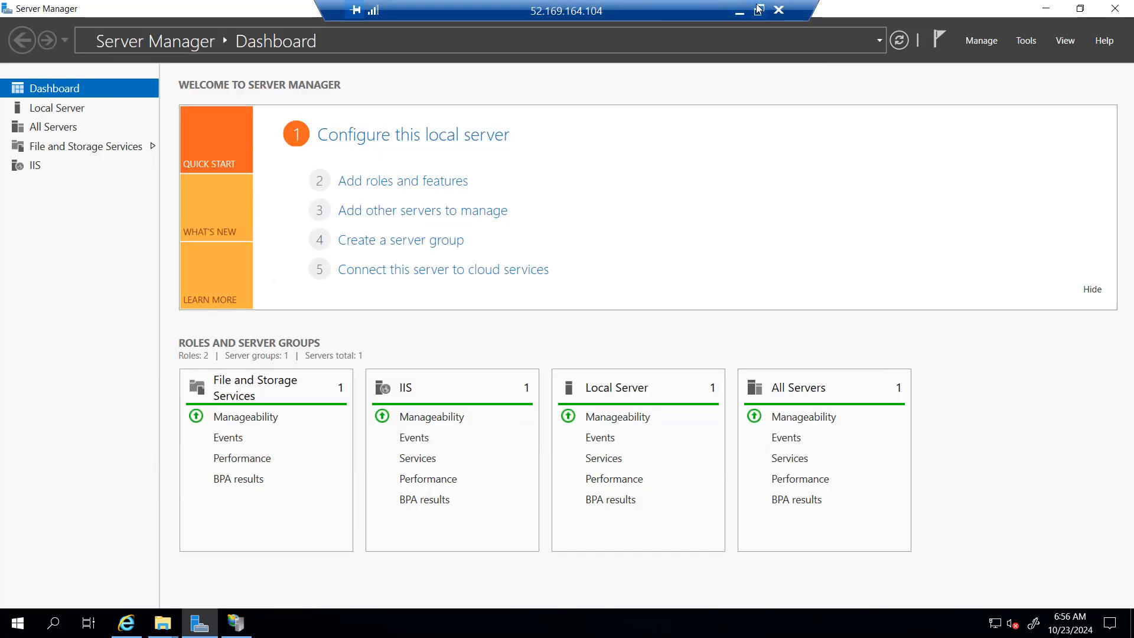
Minimize the remote session and load the VM's public IP 52.169.164.104 in a new local Chrome tab
left_click(736, 17)
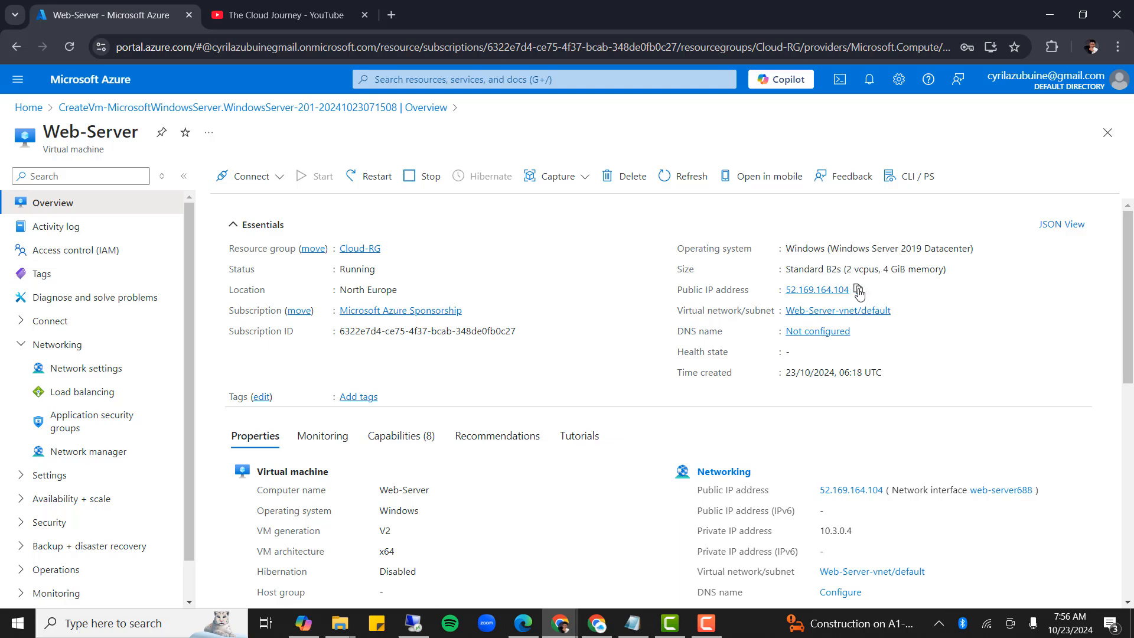
left_click(403, 15)
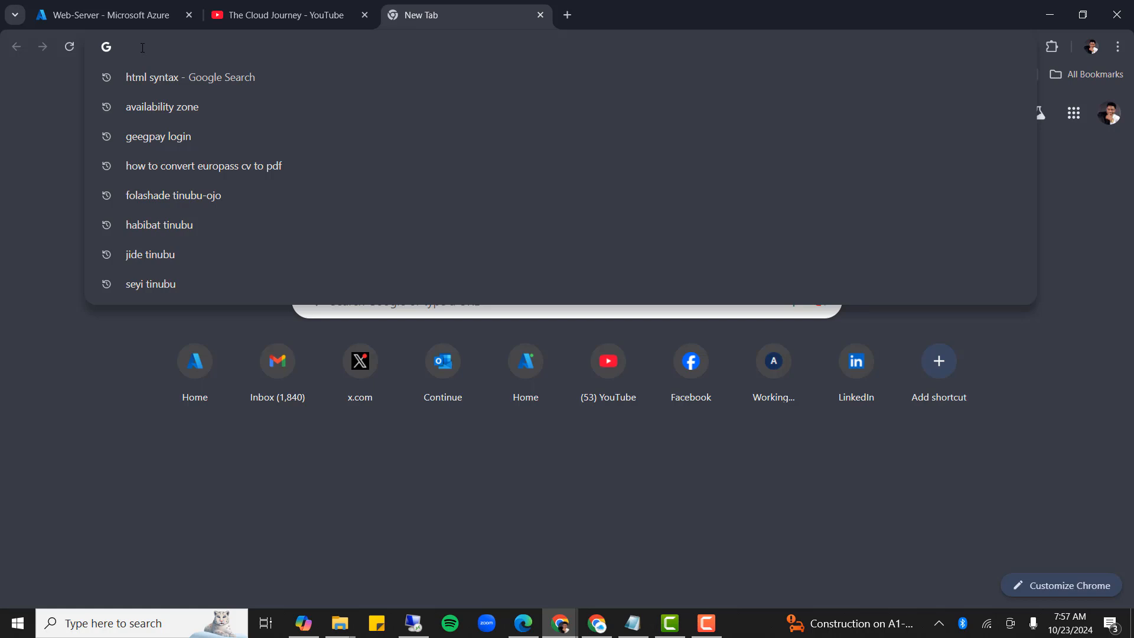
type("52.169.164.104")
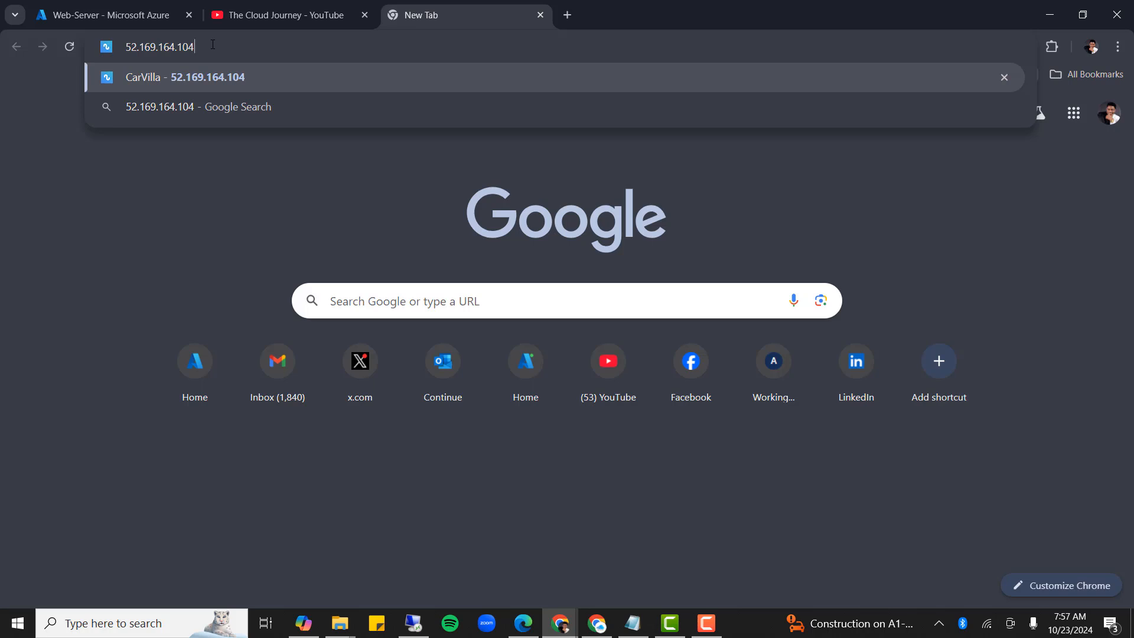
key("Return")
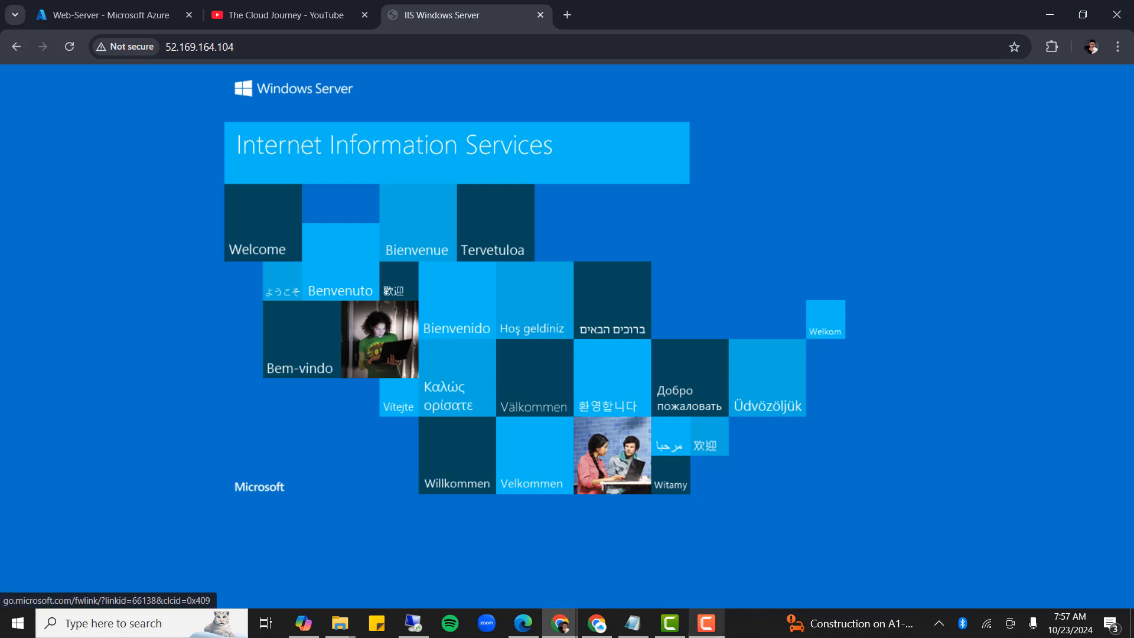
Return to the remote session, select all the template files in Downloads\carvilla\carvilla-v1.0, and minimize the folder window
left_click(414, 623)
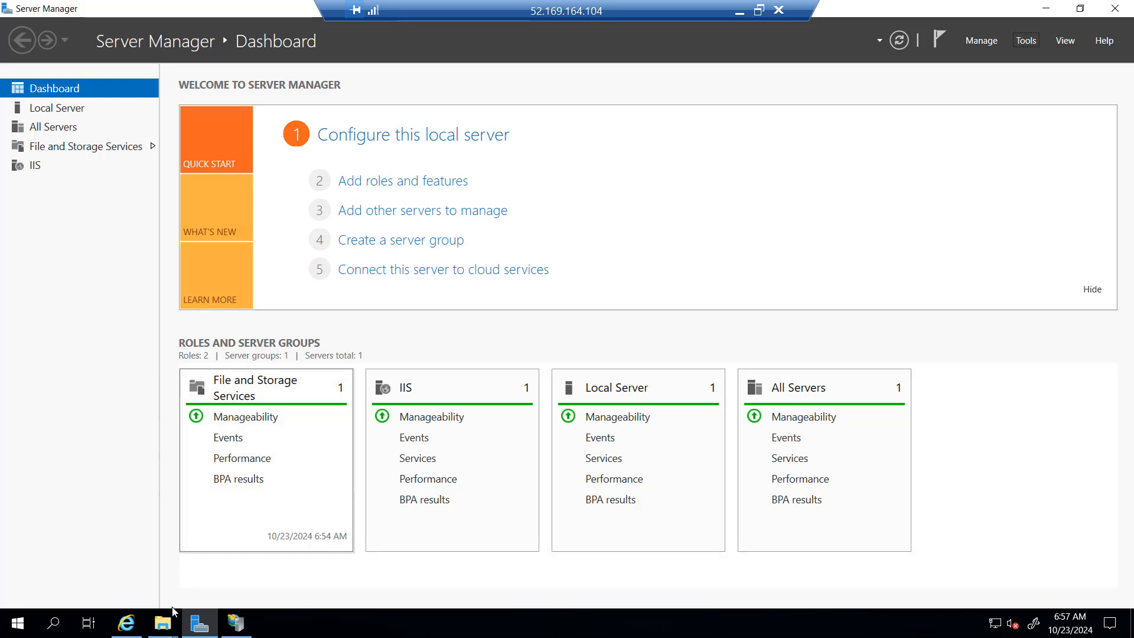
left_click(157, 632)
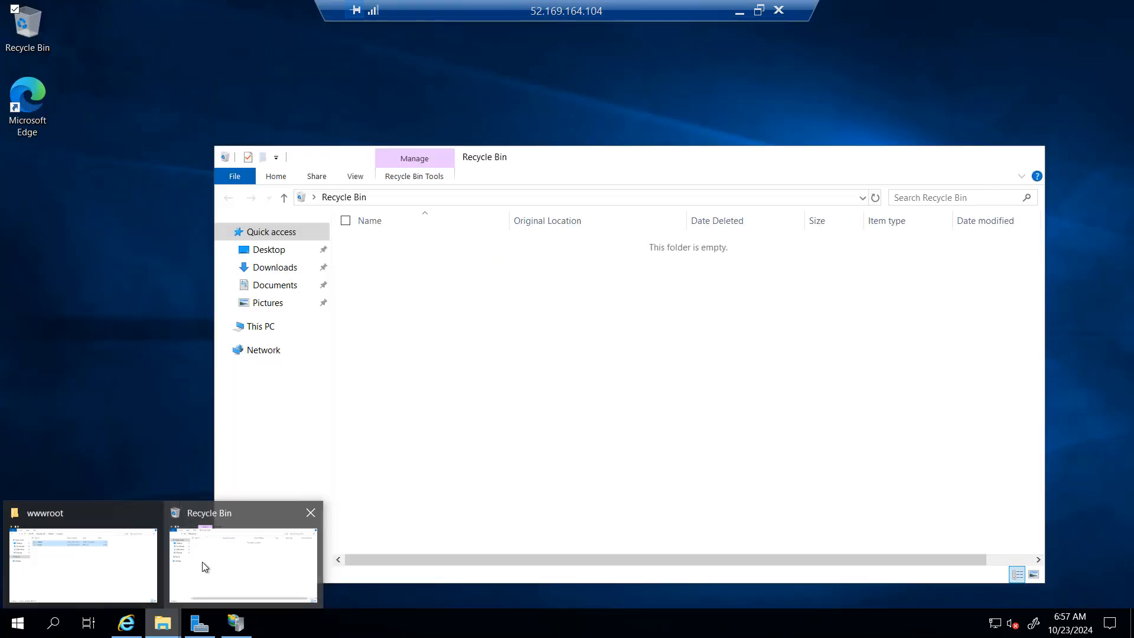
left_click(202, 560)
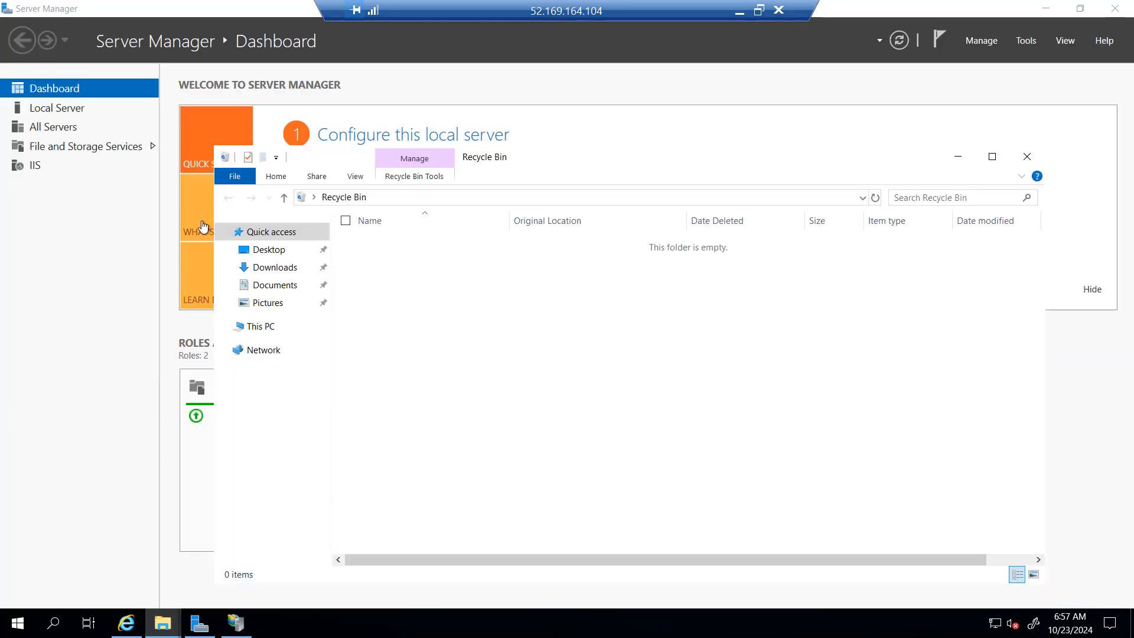
left_click(273, 269)
double_click(383, 243)
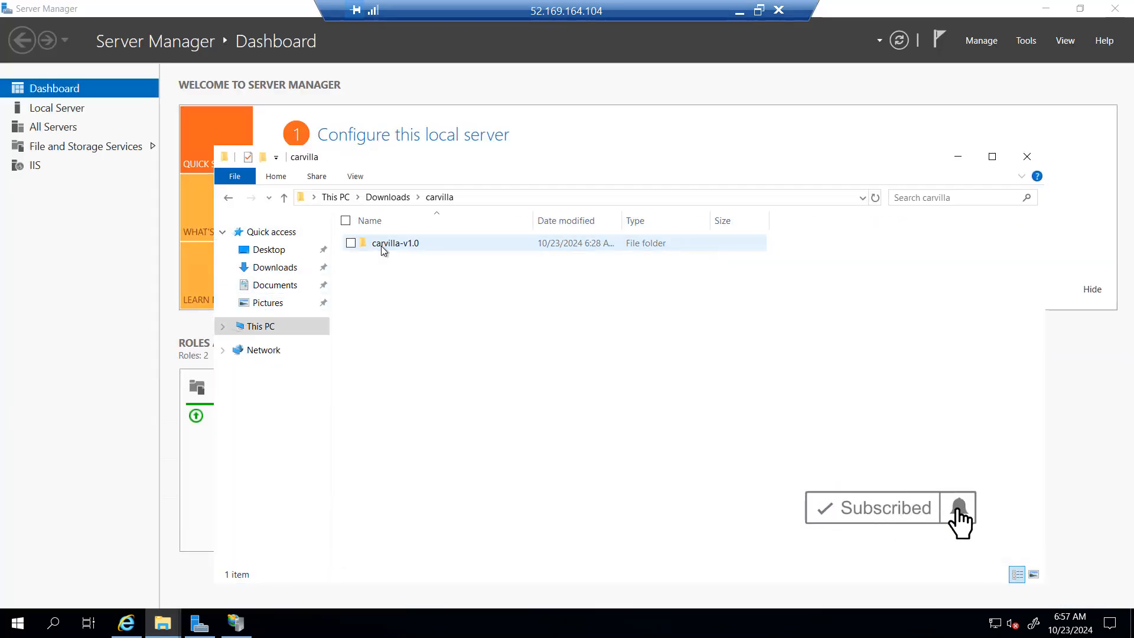
left_click(389, 247)
double_click(389, 244)
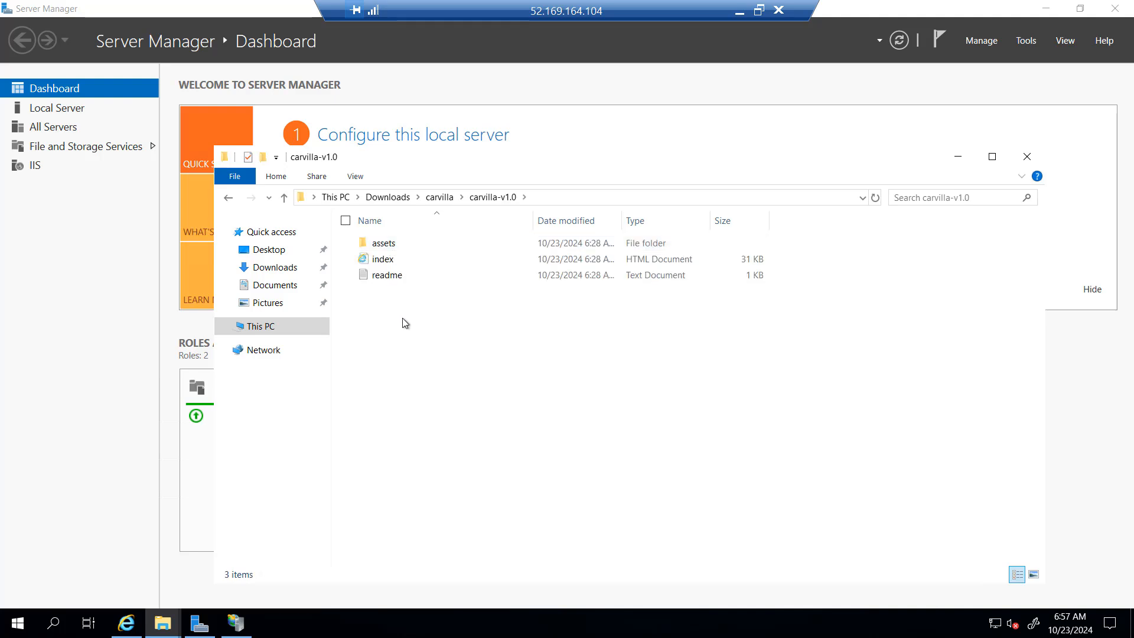
key("ctrl+a")
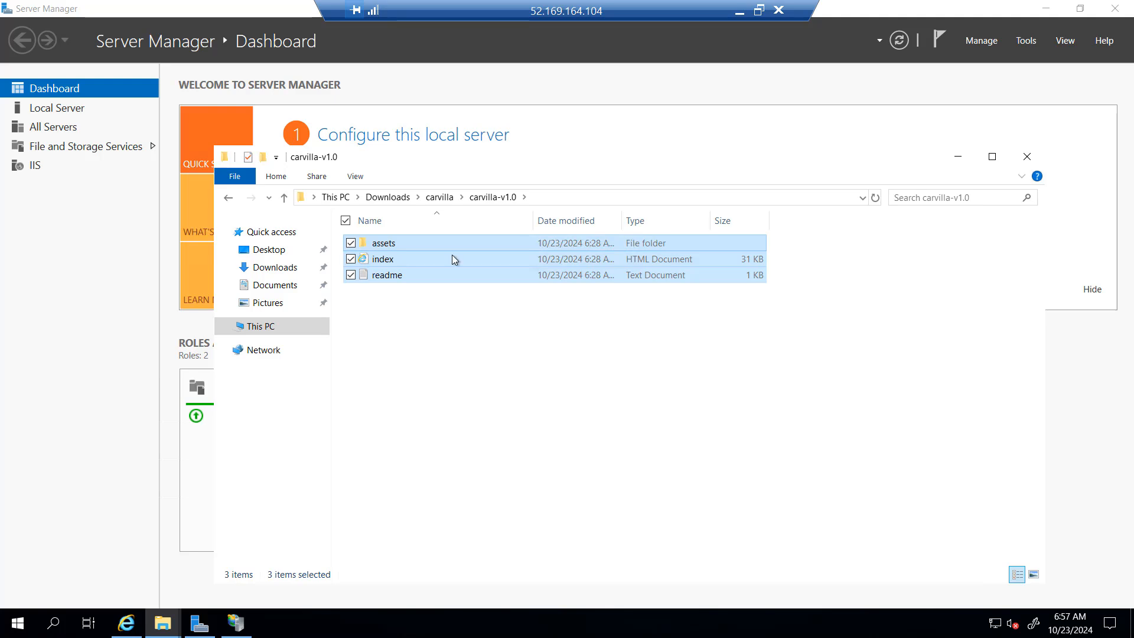
left_click(957, 159)
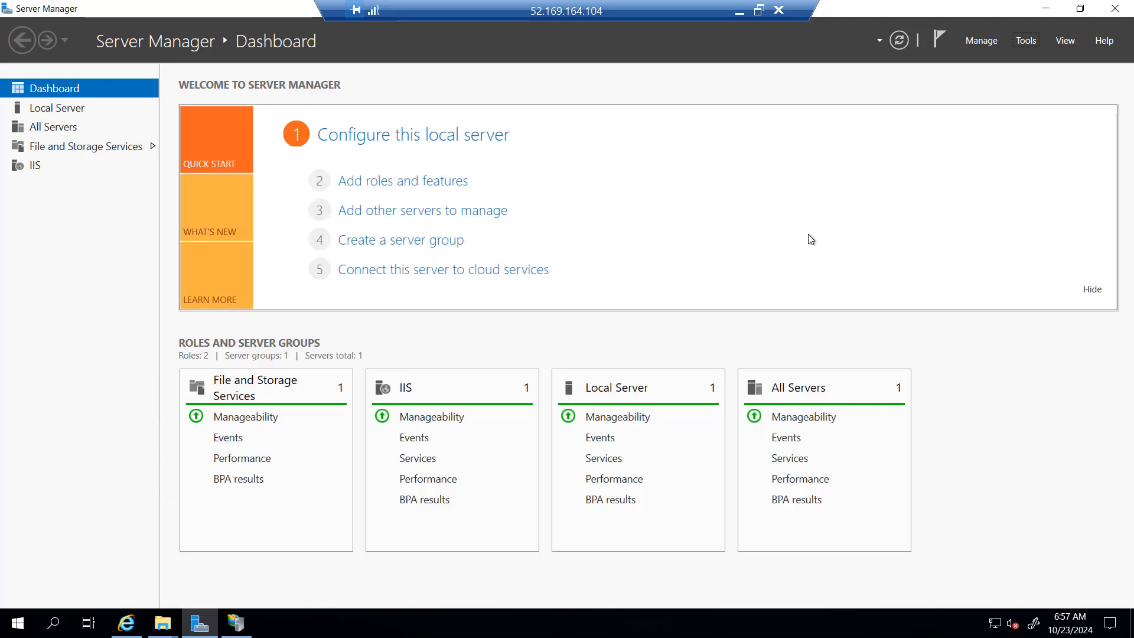
Delete both default iisstart files from the C:\inetpub\wwwroot folder
left_click(165, 633)
left_click(67, 573)
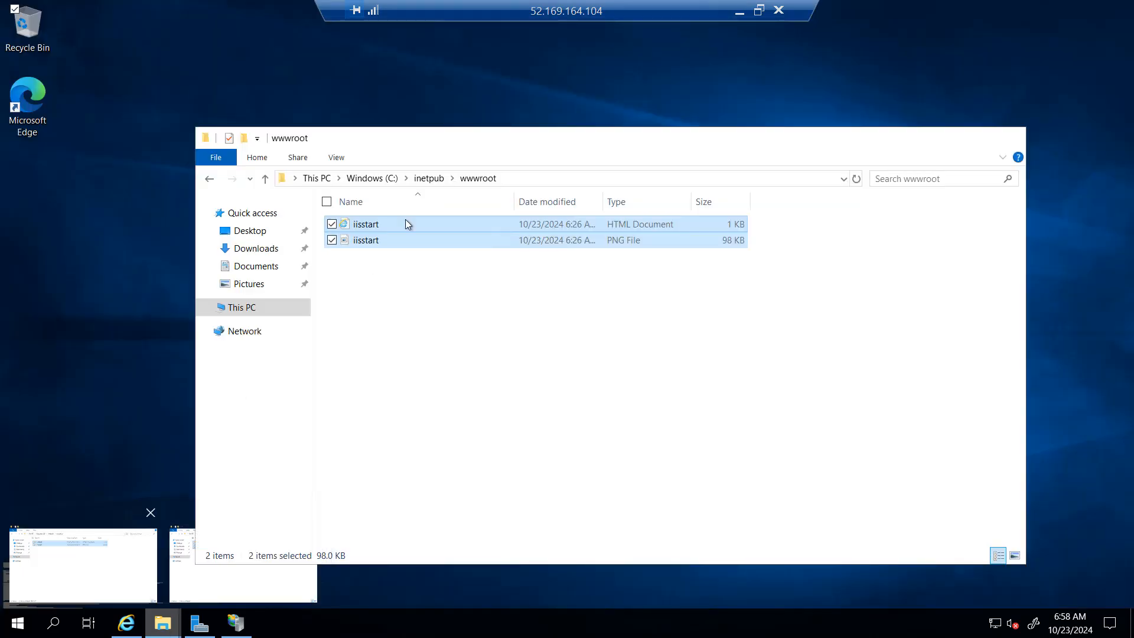
left_click(405, 310)
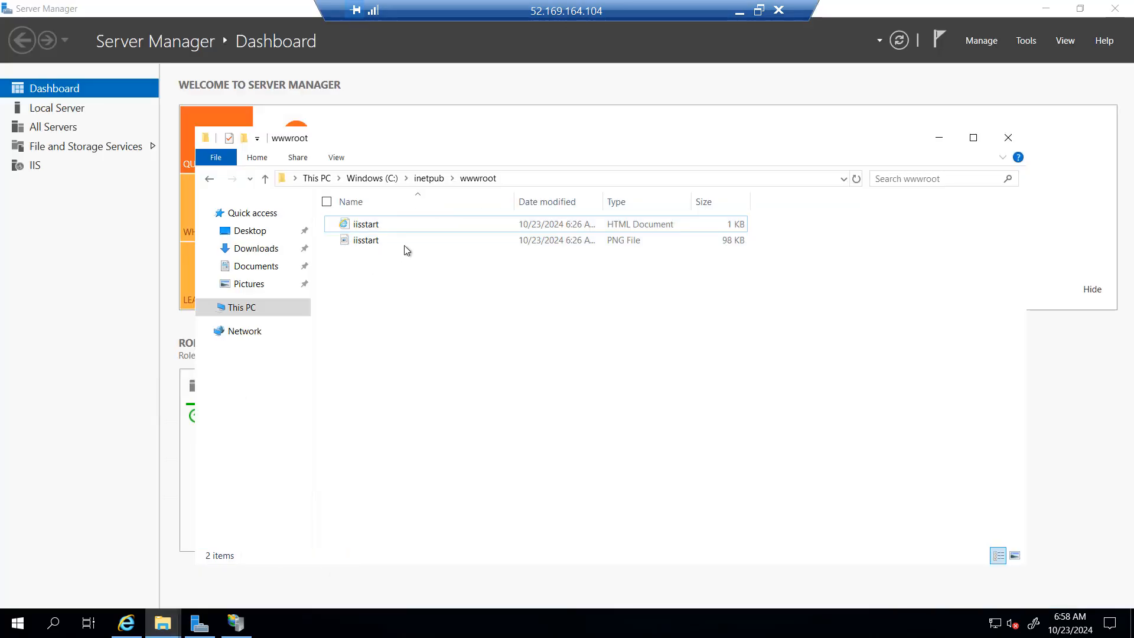
left_click_drag(407, 251, 404, 208)
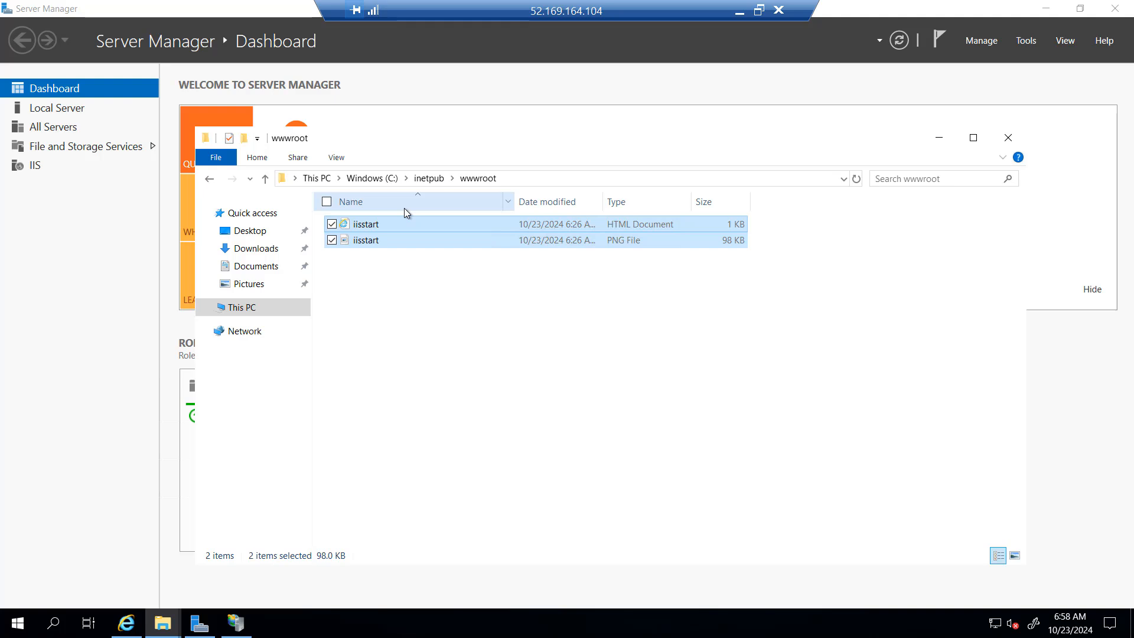
key("Delete")
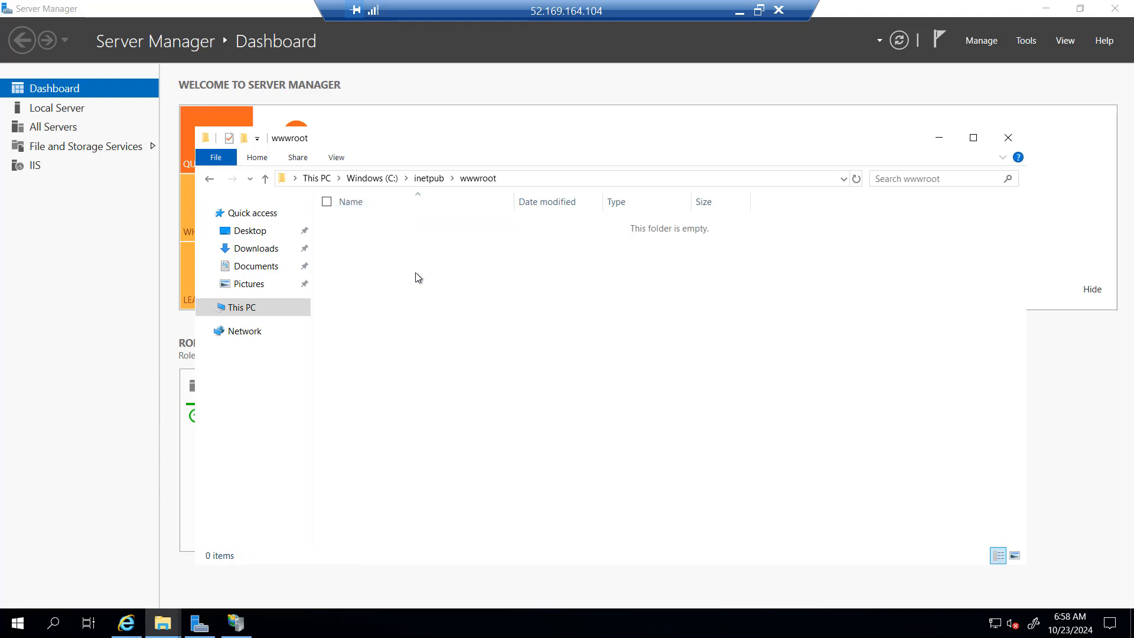
Paste the copied carvilla-v1.0 template files into the wwwroot folder and minimize the folder window
key("ctrl+v")
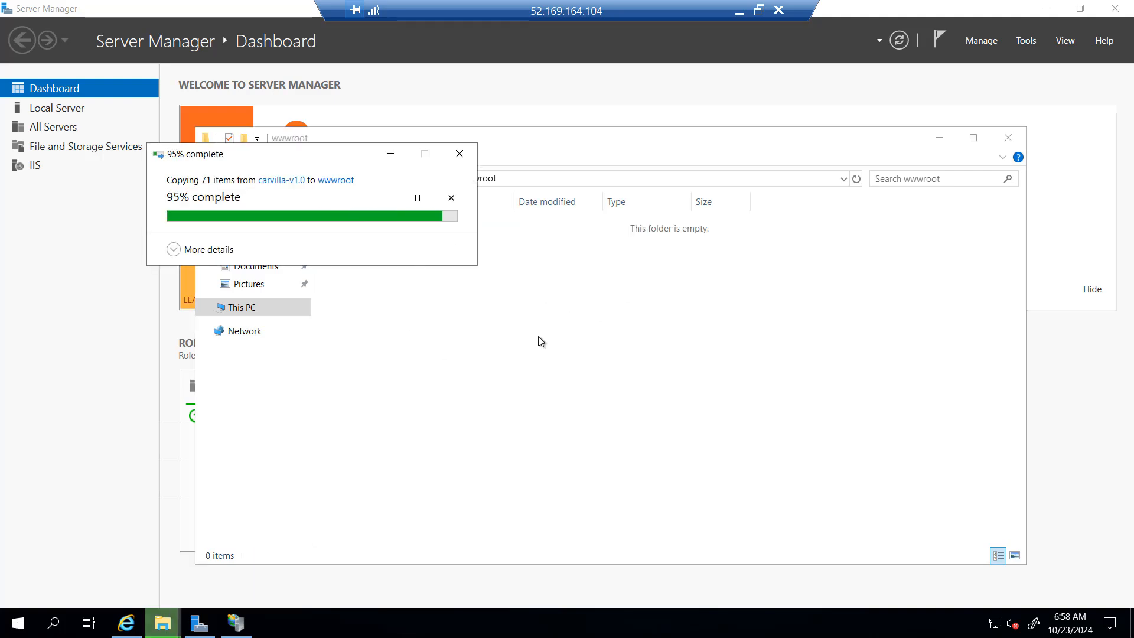
left_click(493, 384)
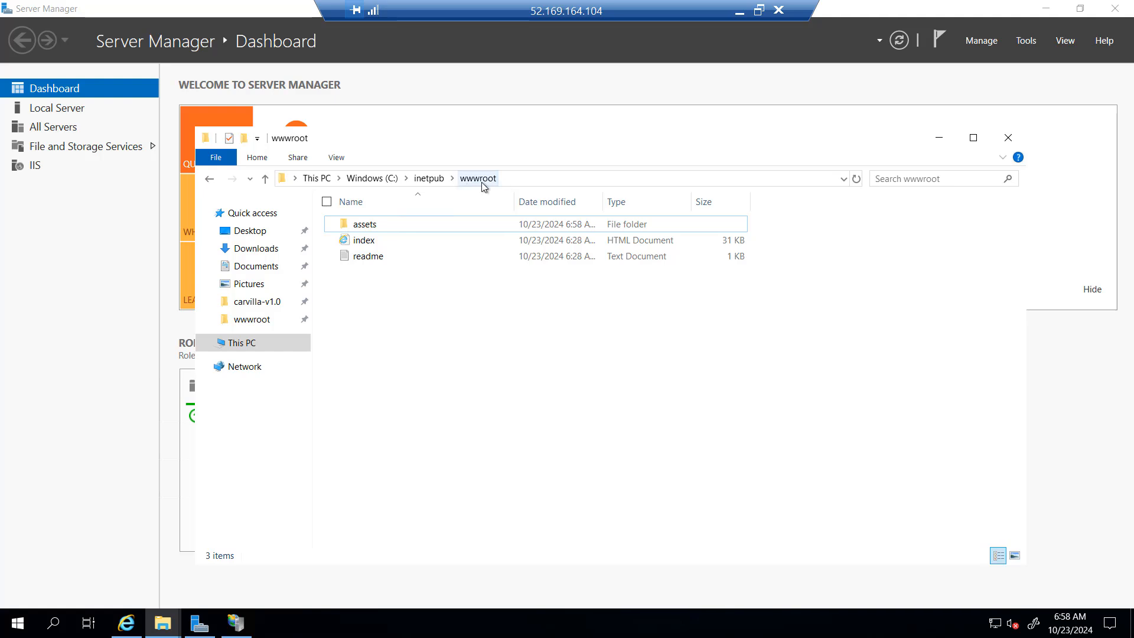
left_click(939, 138)
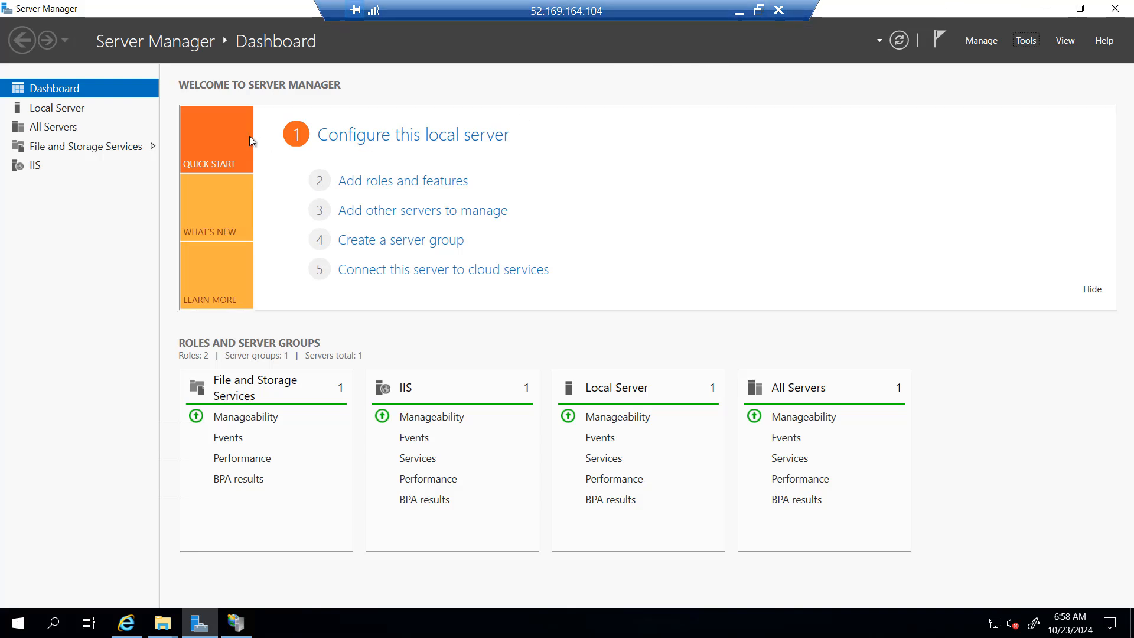
Browse Default Web Site on port 80 from IIS Manager, refresh the localhost page and check the Carvilla homepage
left_click(231, 625)
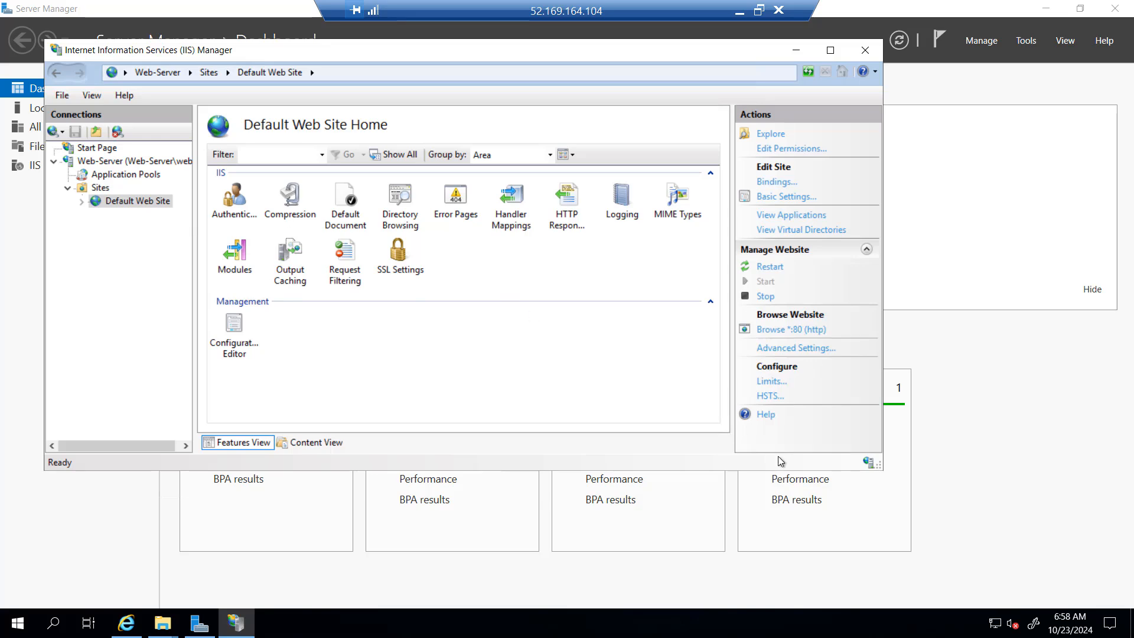
left_click(791, 330)
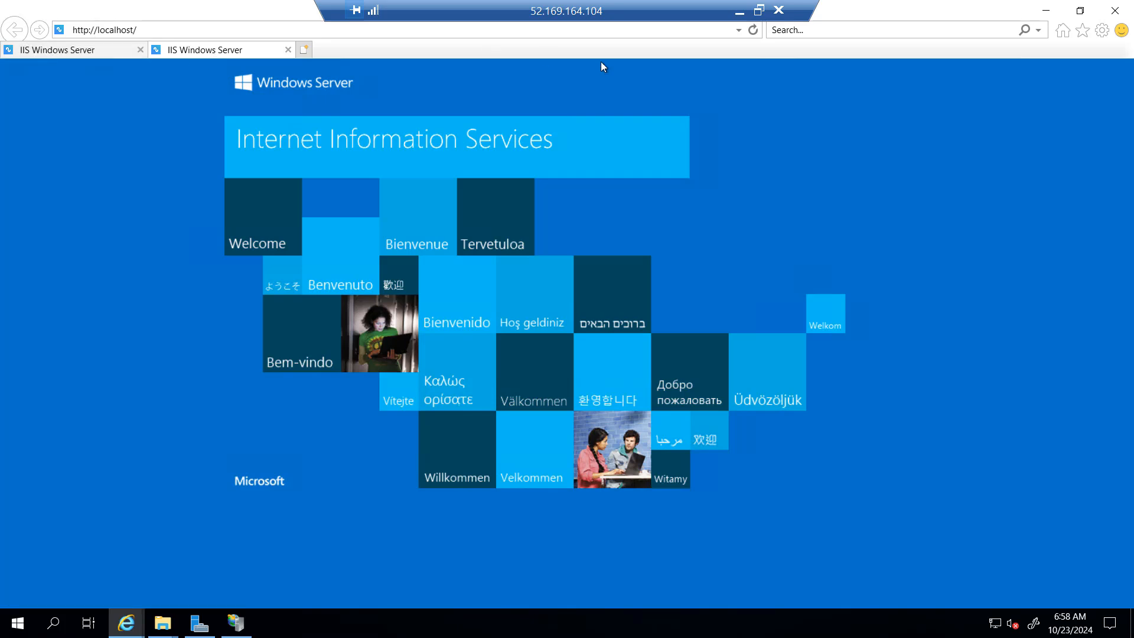
left_click(753, 30)
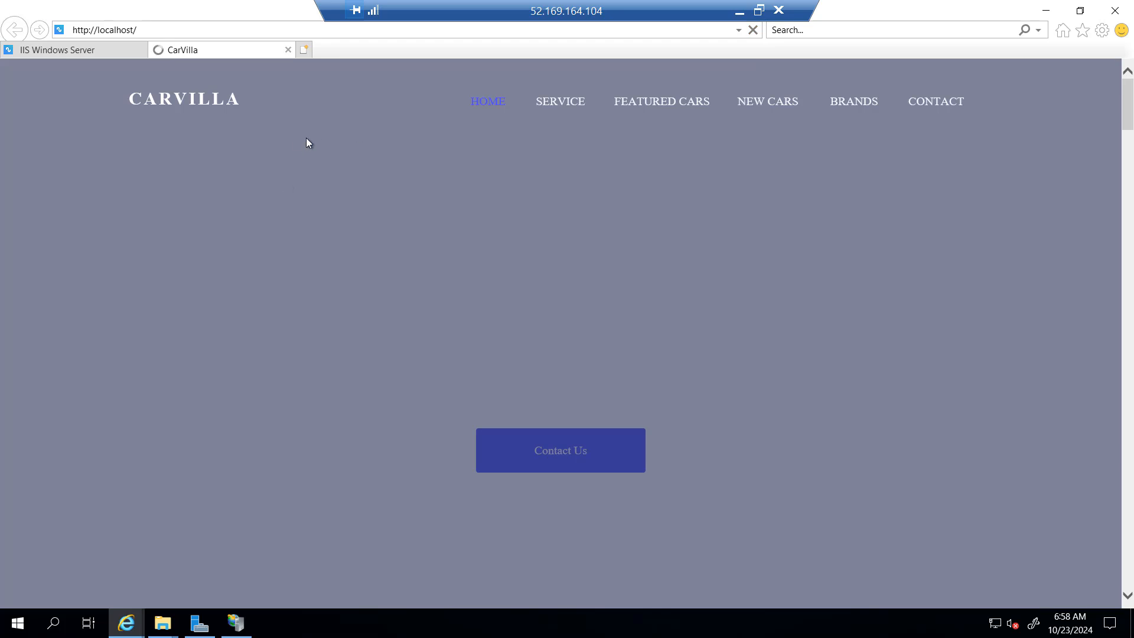
scroll(338, 237, "down", 3)
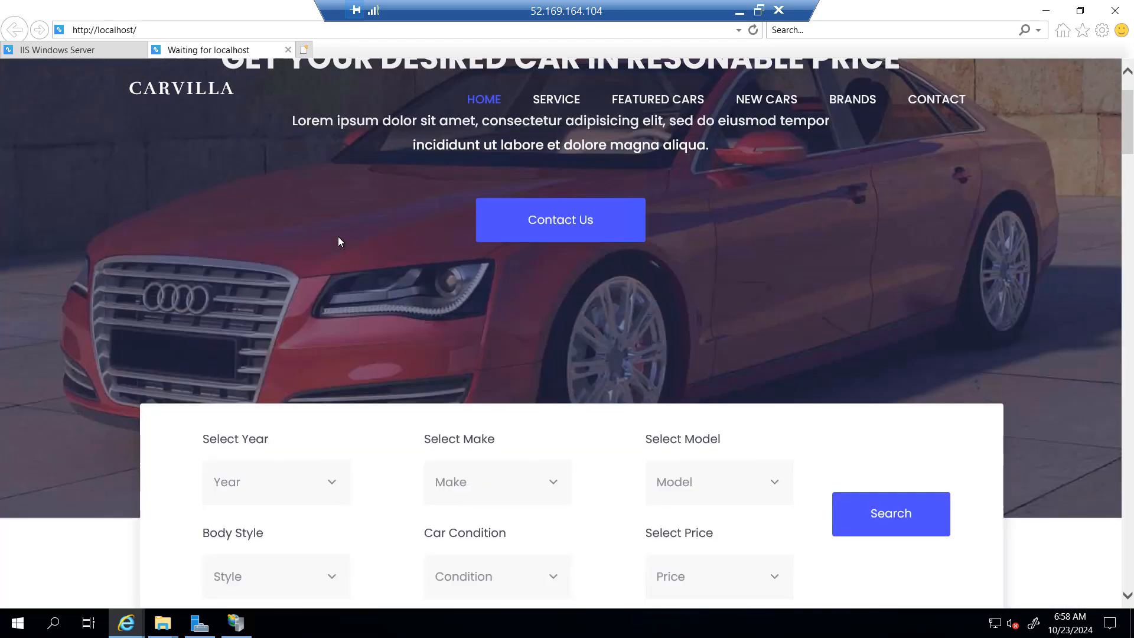
scroll(338, 237, "up", 5)
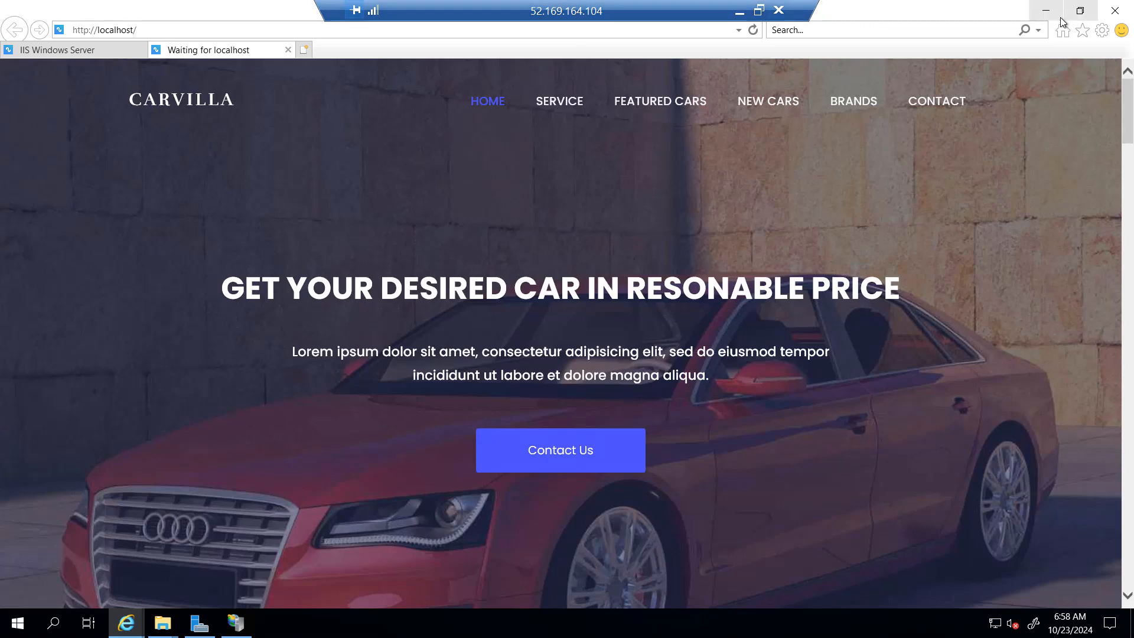
Minimize the remote session and reload the site at 52.169.164.104 in the local Chrome browser
left_click(739, 17)
left_click(332, 54)
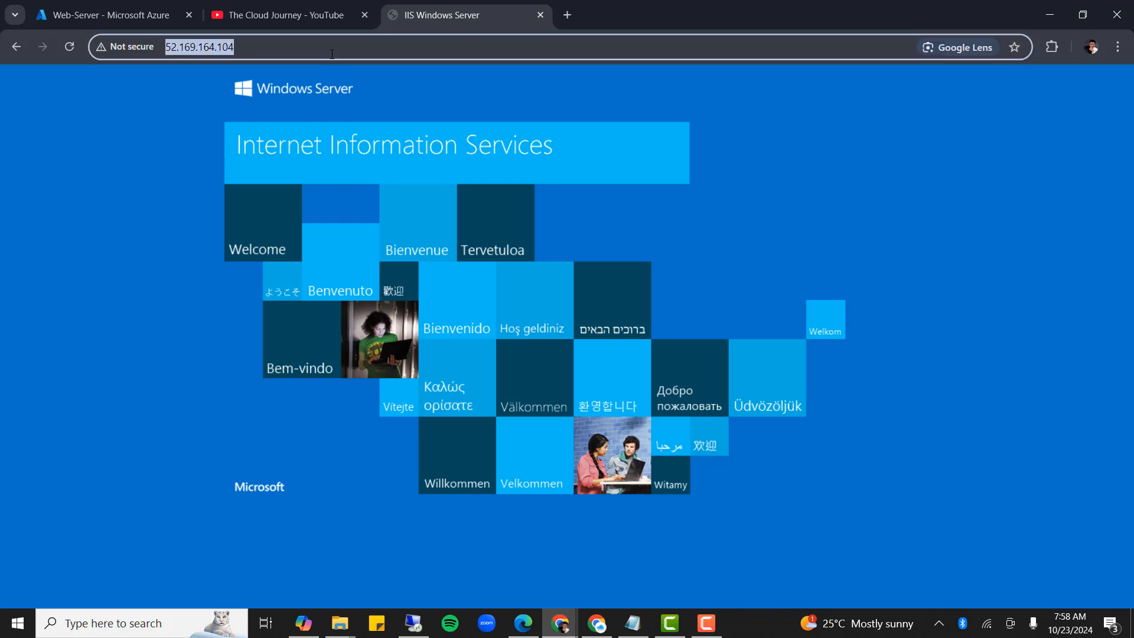
left_click(70, 42)
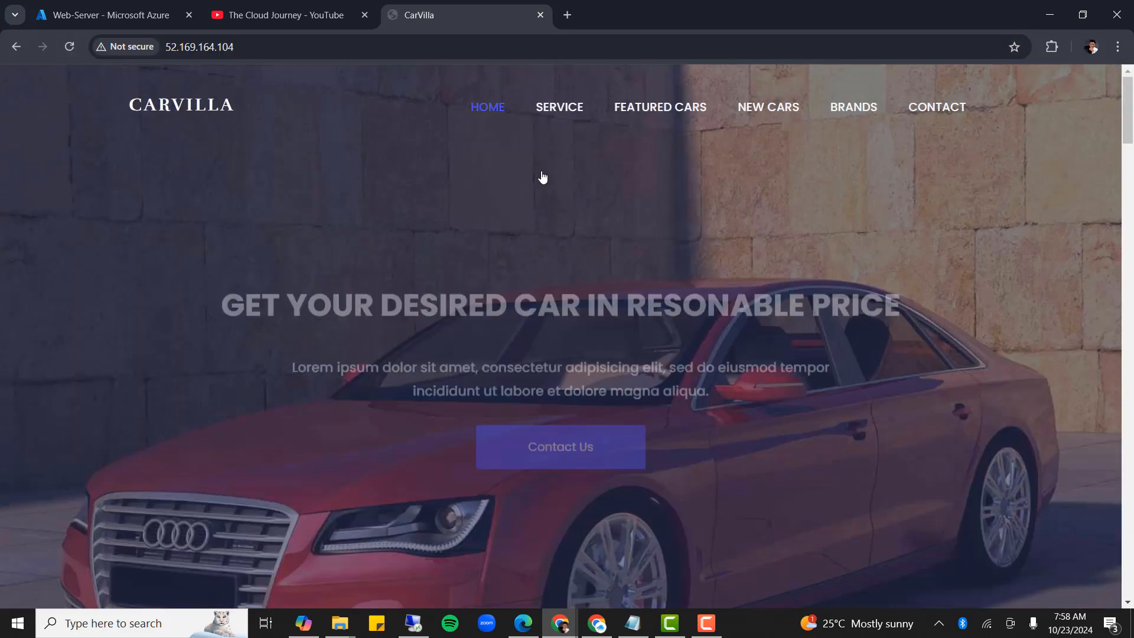
scroll(520, 244, "down", 3)
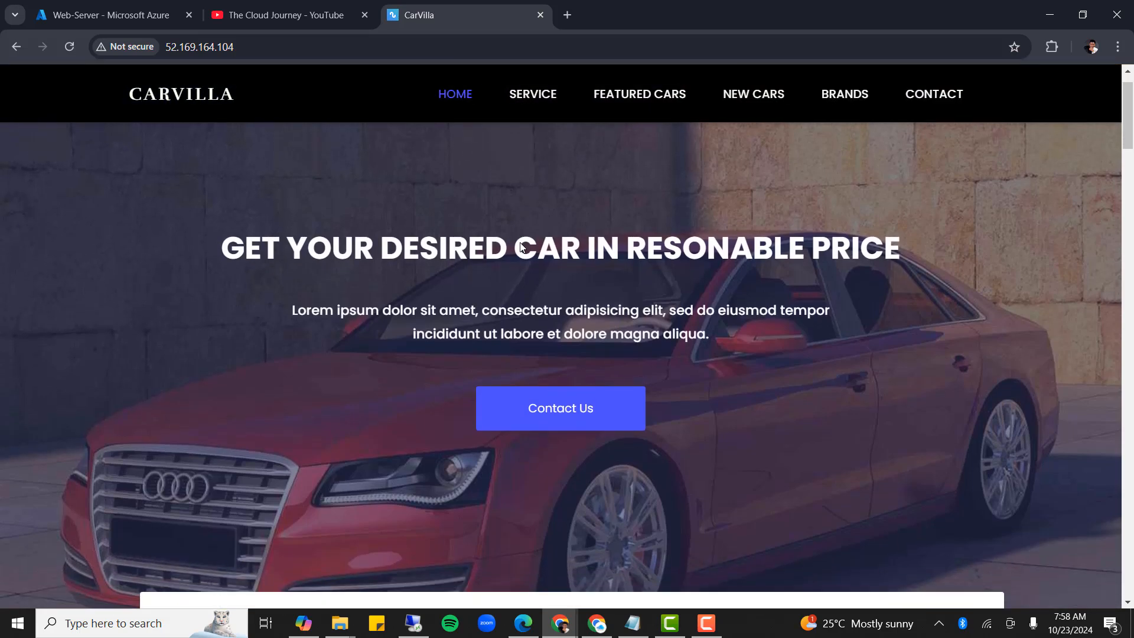
scroll(521, 247, "up", 3)
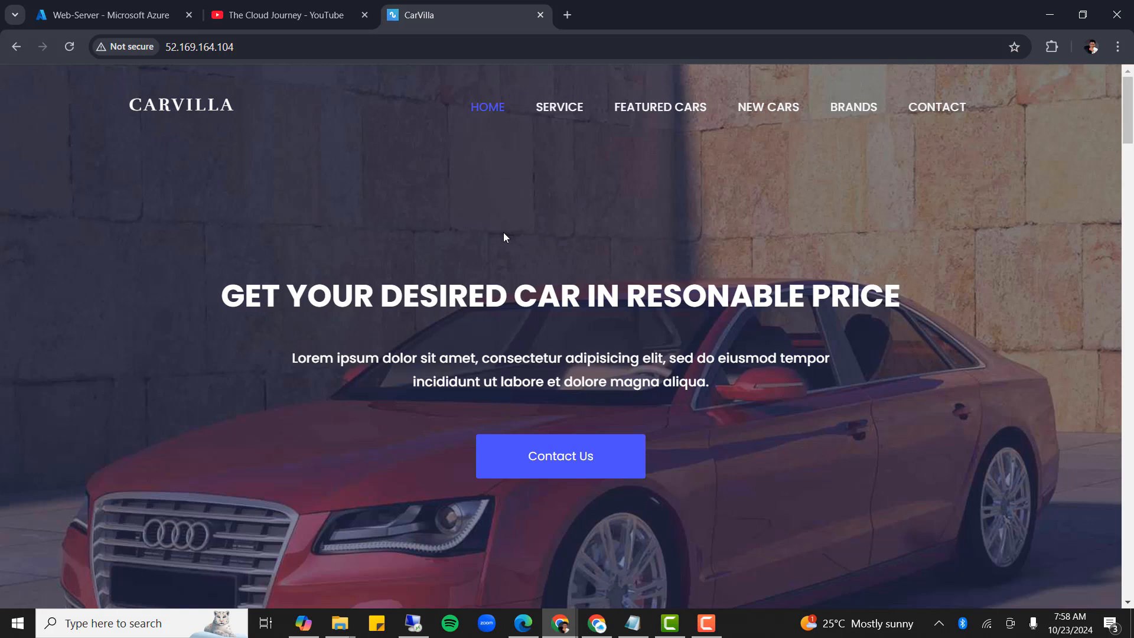
Examine the whole Carvilla homepage from the hero section to the footer and return to its start
scroll(504, 236, "down", 2)
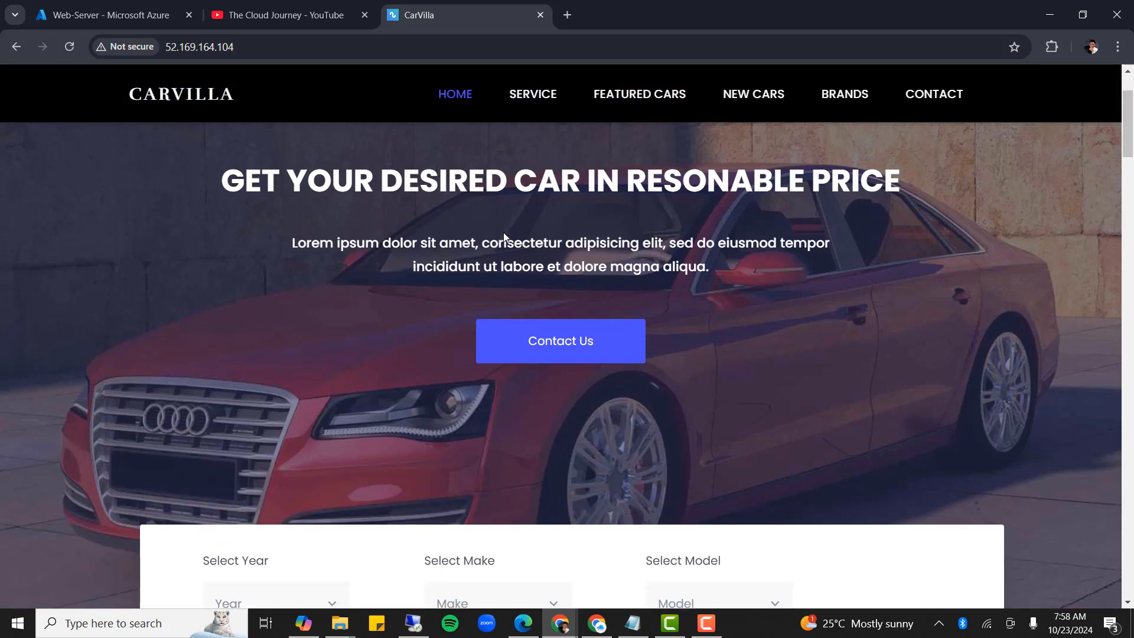
scroll(504, 237, "down", 5)
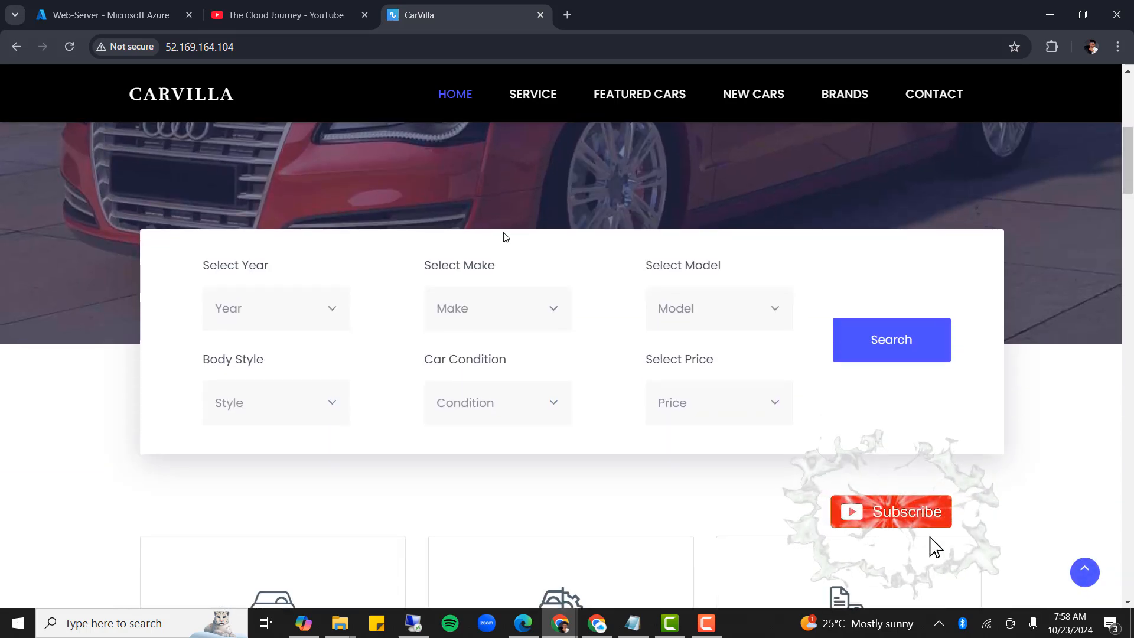
scroll(506, 237, "down", 2)
scroll(505, 237, "down", 4)
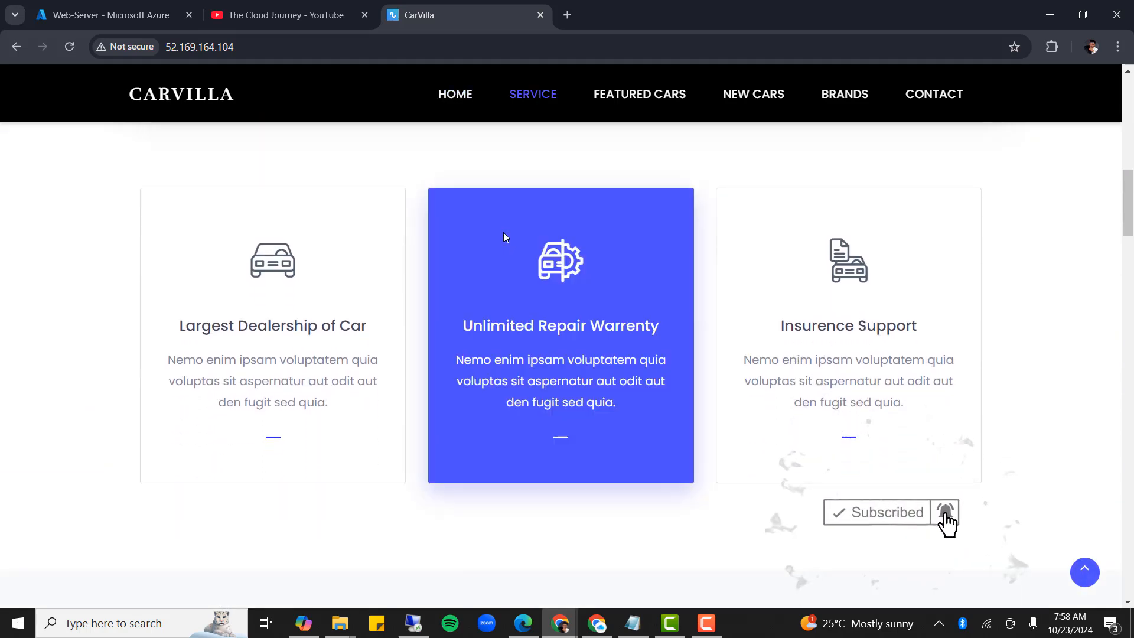
scroll(505, 237, "down", 5)
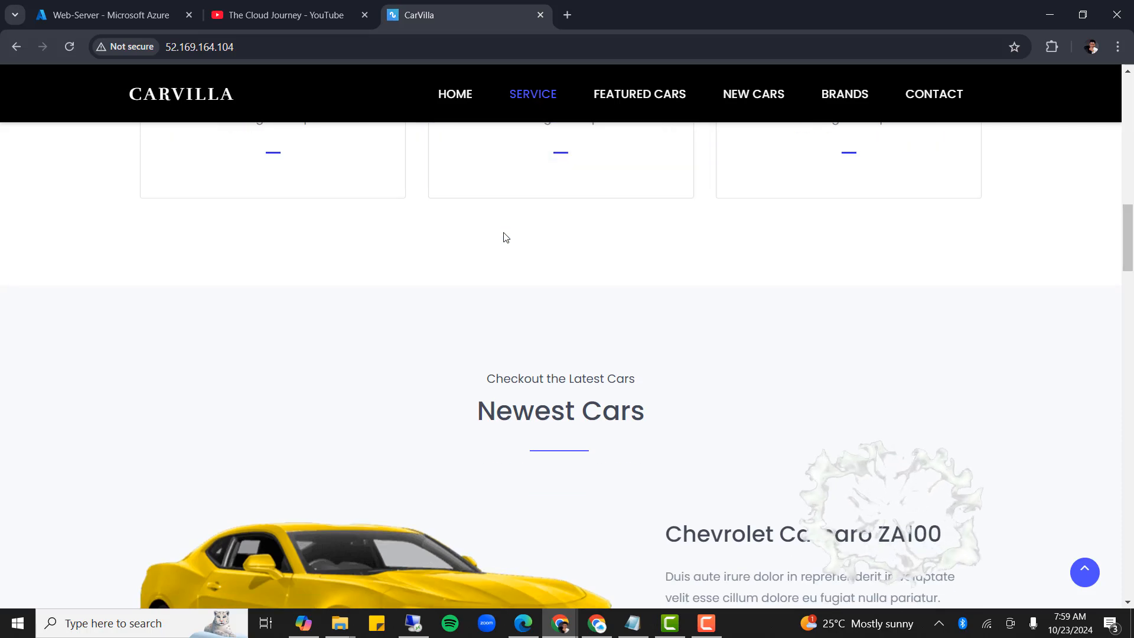
scroll(506, 237, "down", 12)
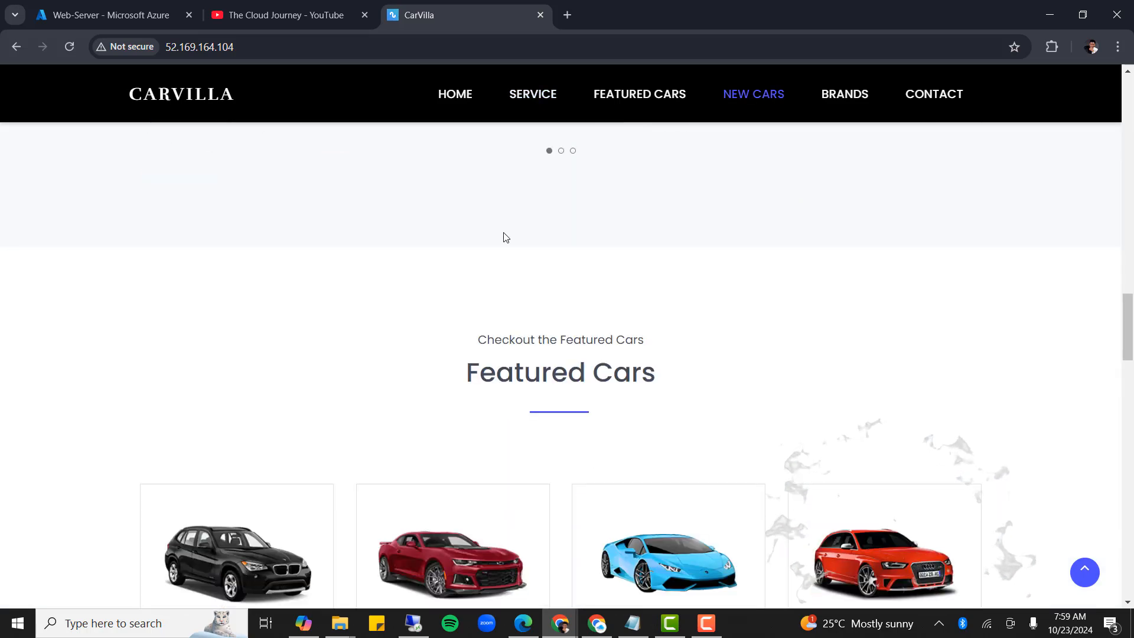
scroll(506, 237, "down", 16)
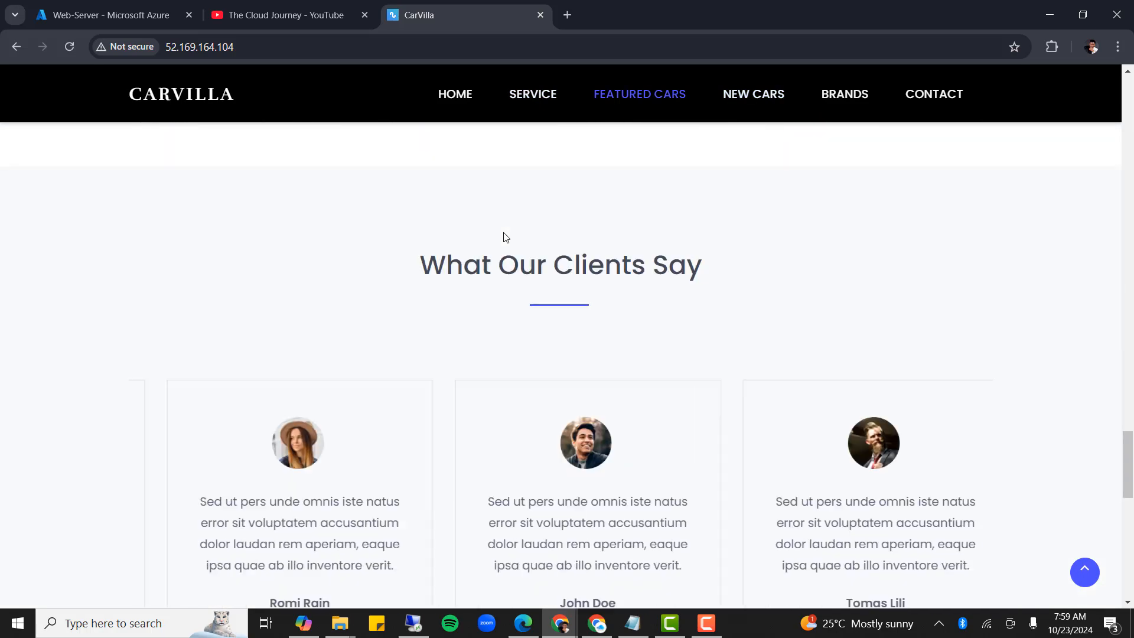
scroll(506, 237, "down", 14)
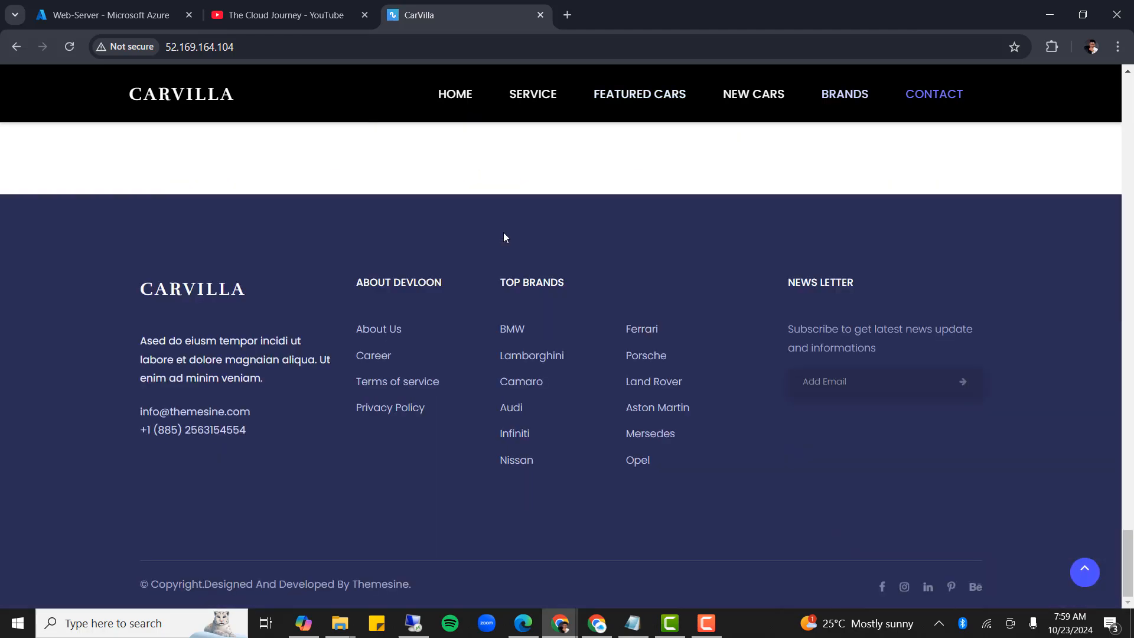
scroll(506, 237, "up", 20)
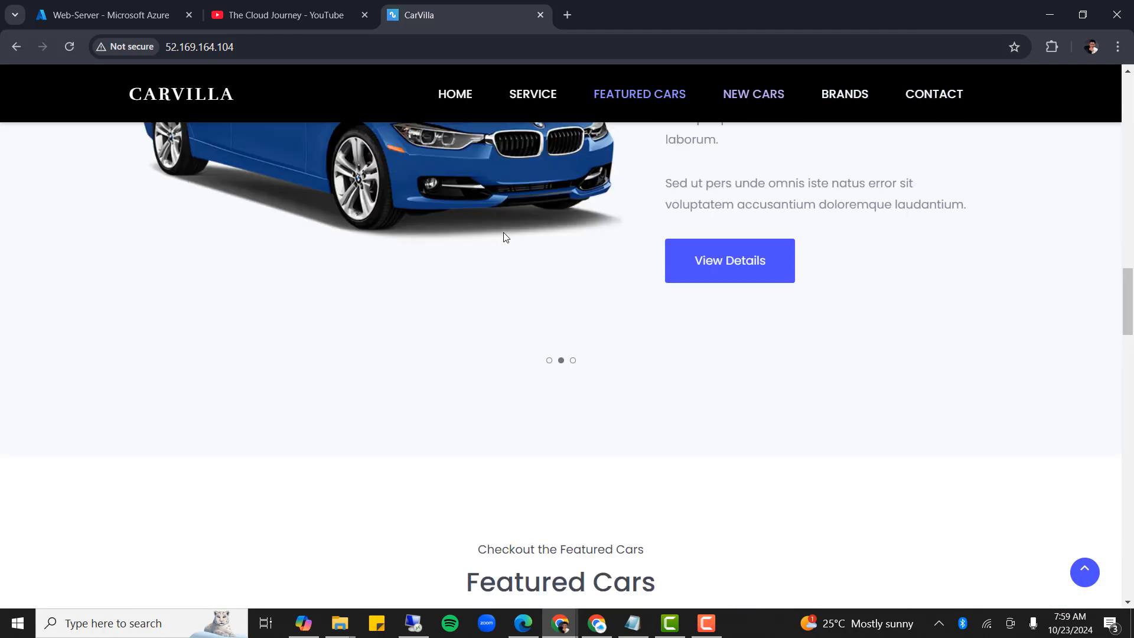
scroll(505, 237, "up", 15)
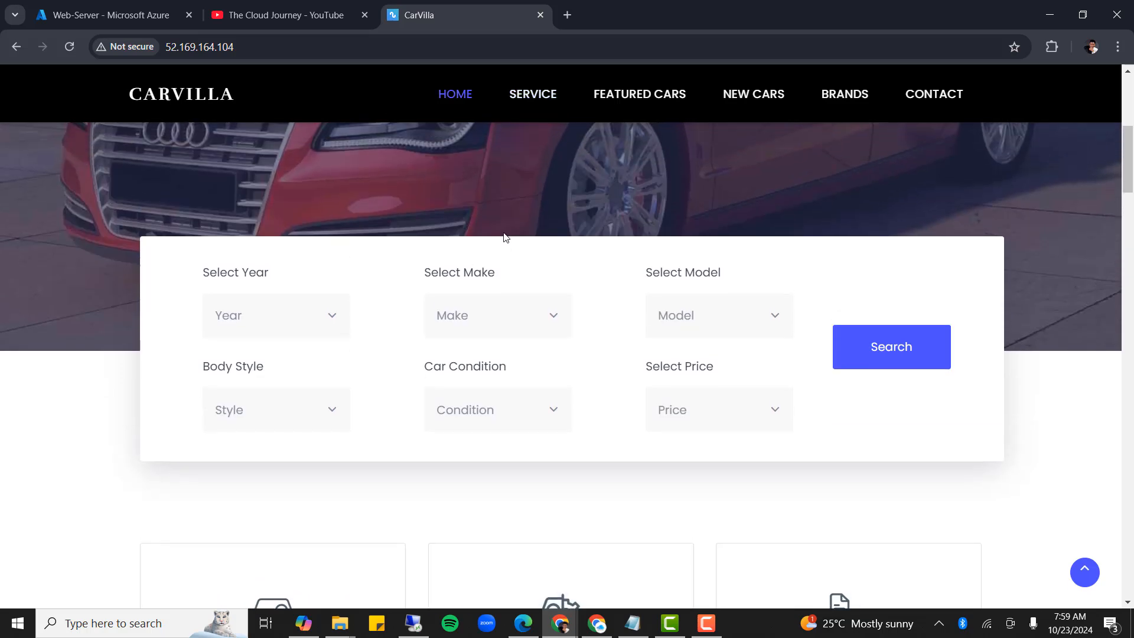
scroll(504, 235, "up", 6)
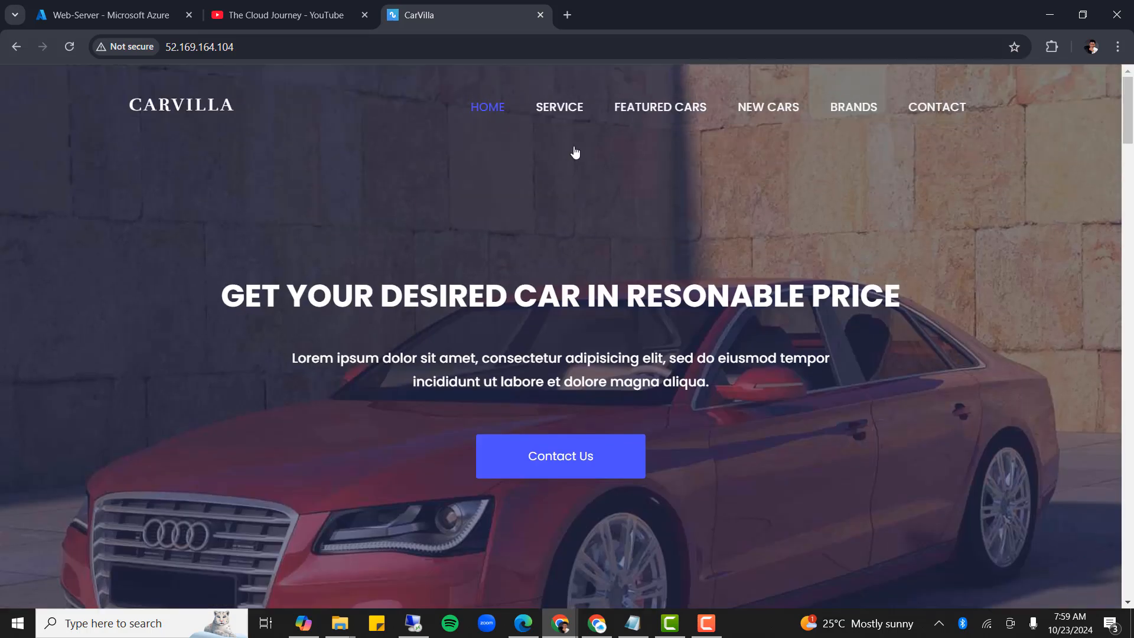
Visit the site's Service, Featured Cars, New Cars, Brands and Contact sections, and return to Home
left_click(573, 110)
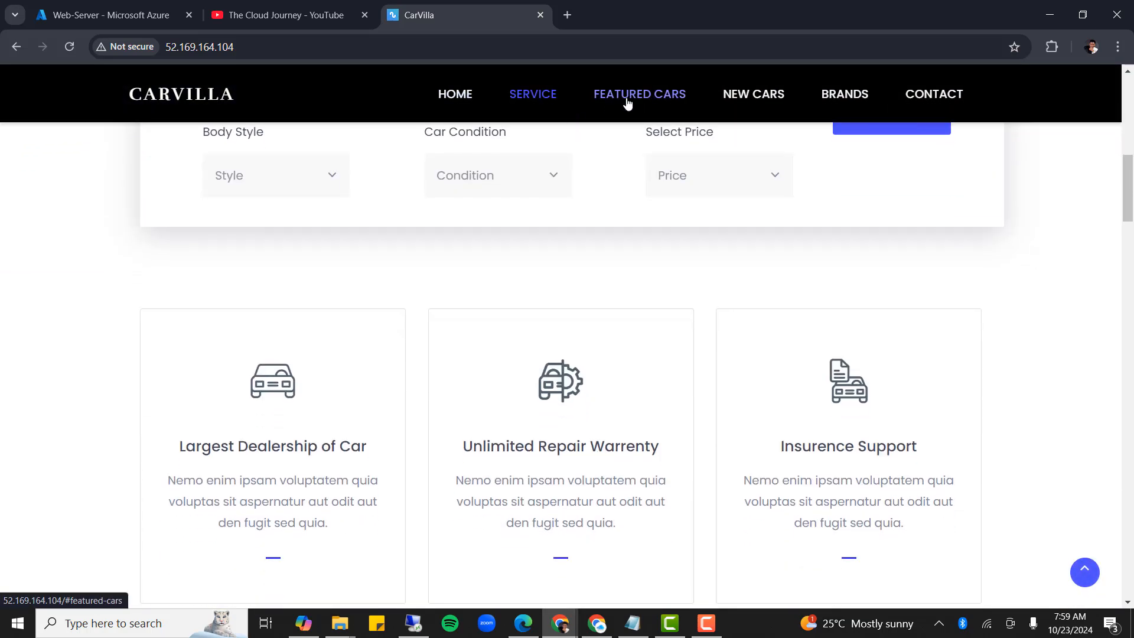
left_click(628, 103)
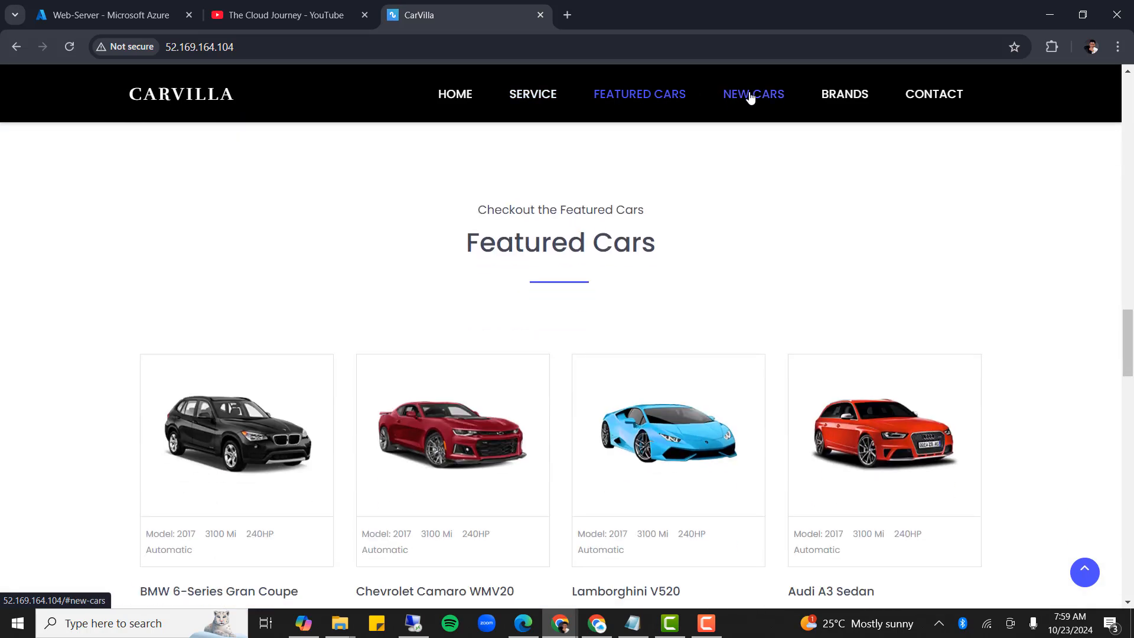
left_click(749, 98)
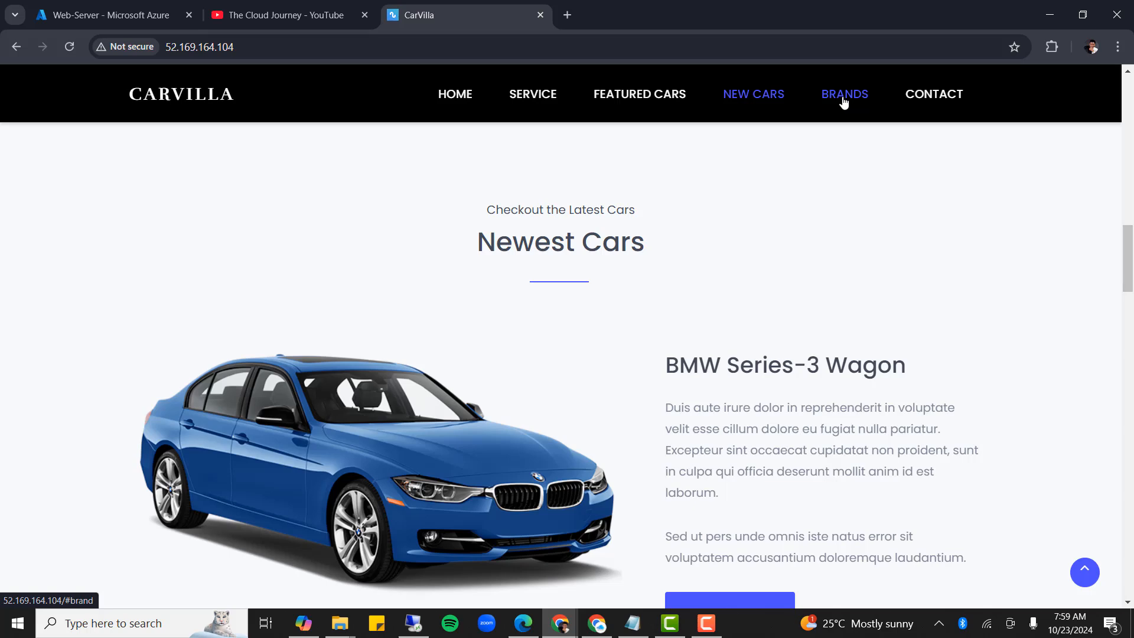
left_click(844, 103)
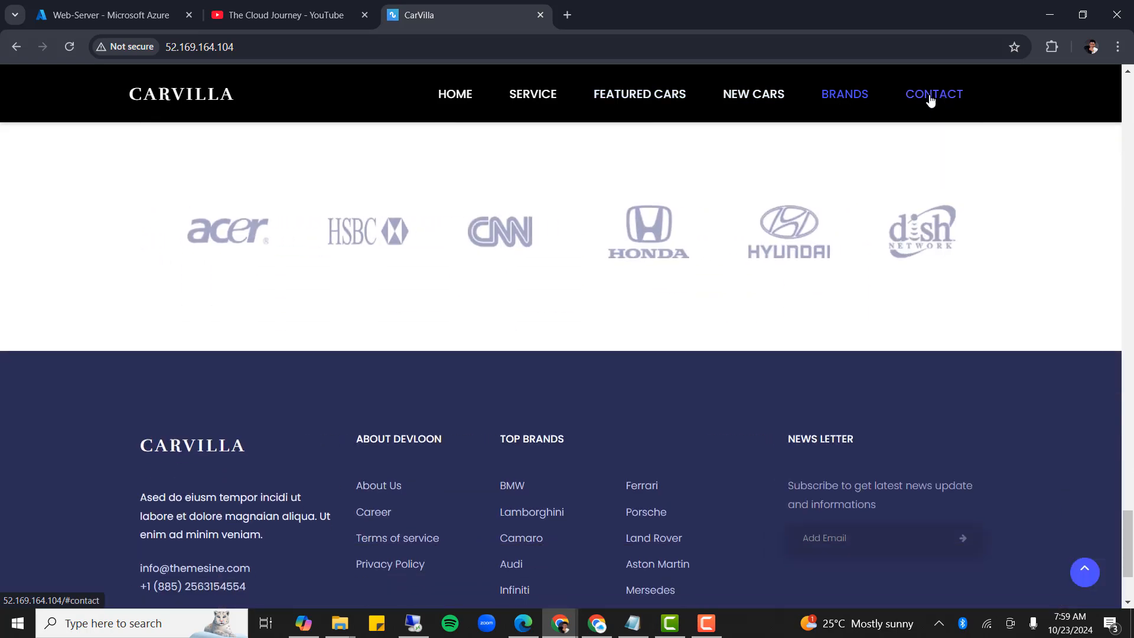
left_click(931, 99)
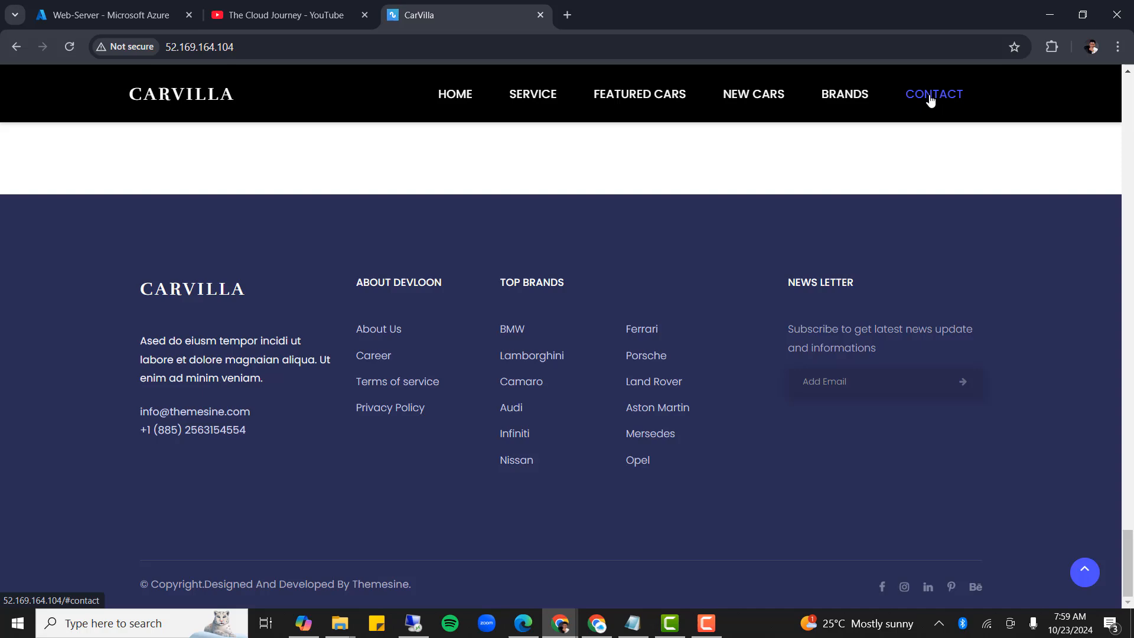
left_click(448, 104)
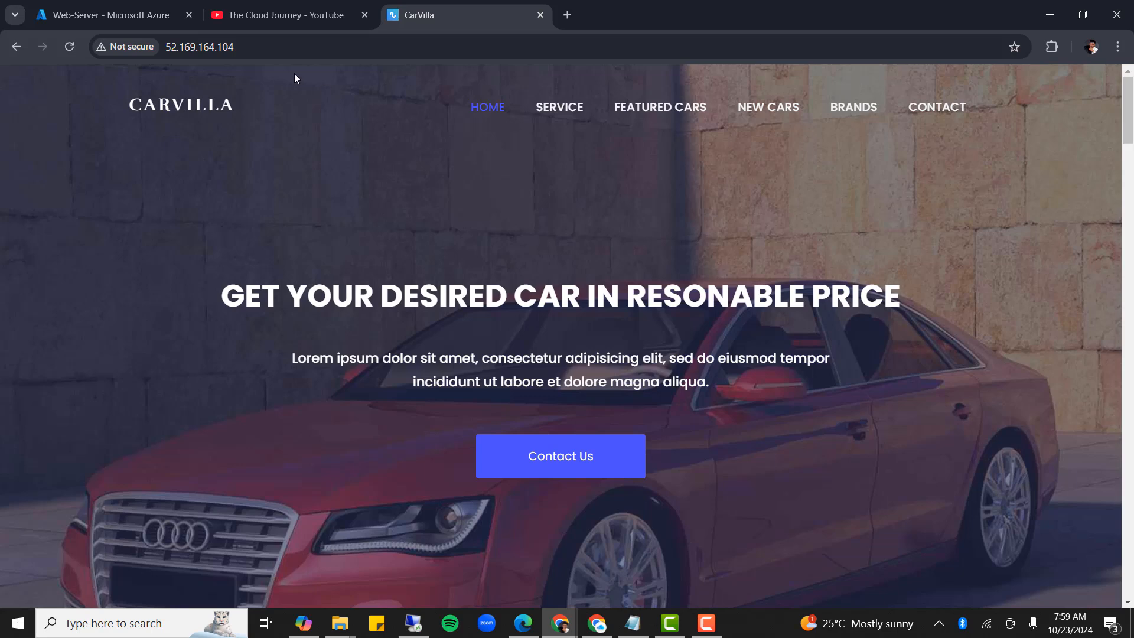
Load the public IP address 52.169.164.104 again in the CarVilla browser tab
left_click(115, 17)
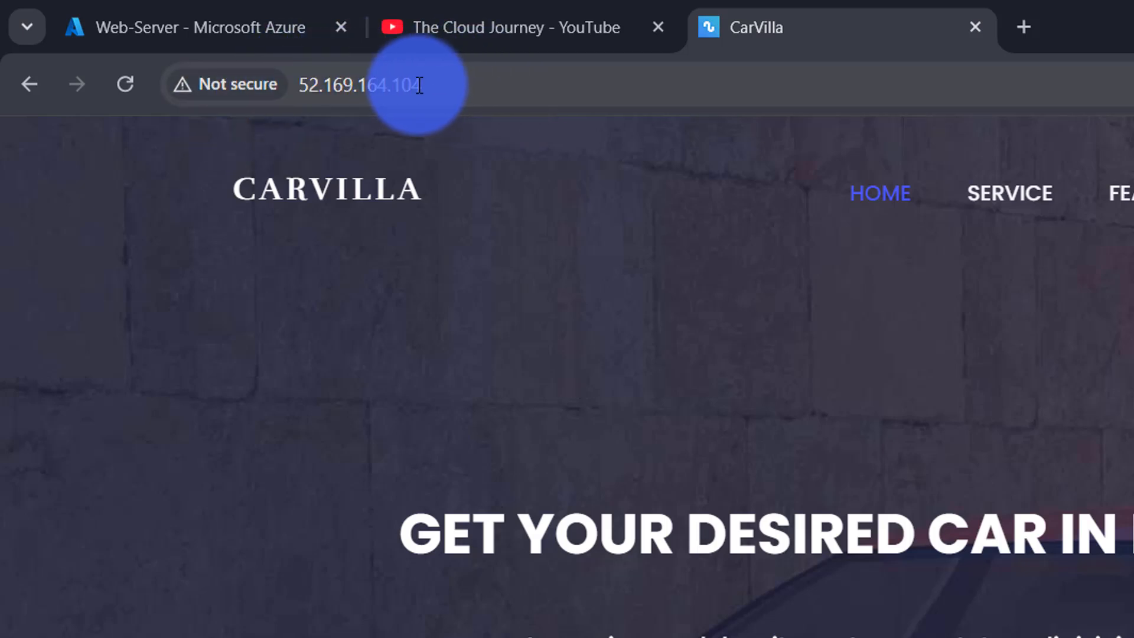
left_click(479, 91)
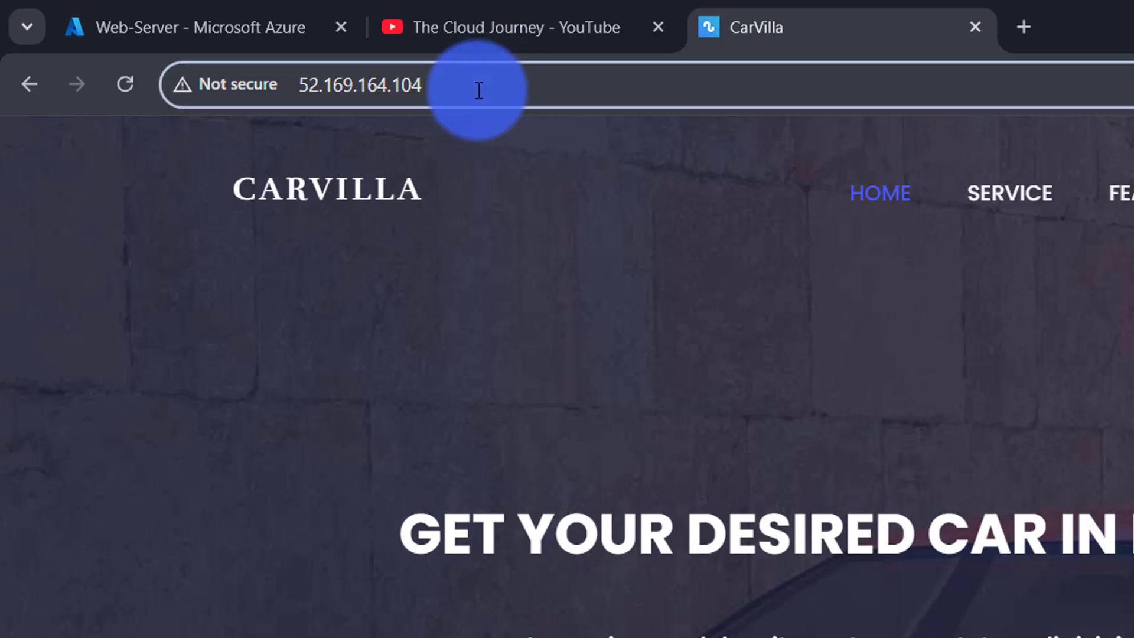
key("Return")
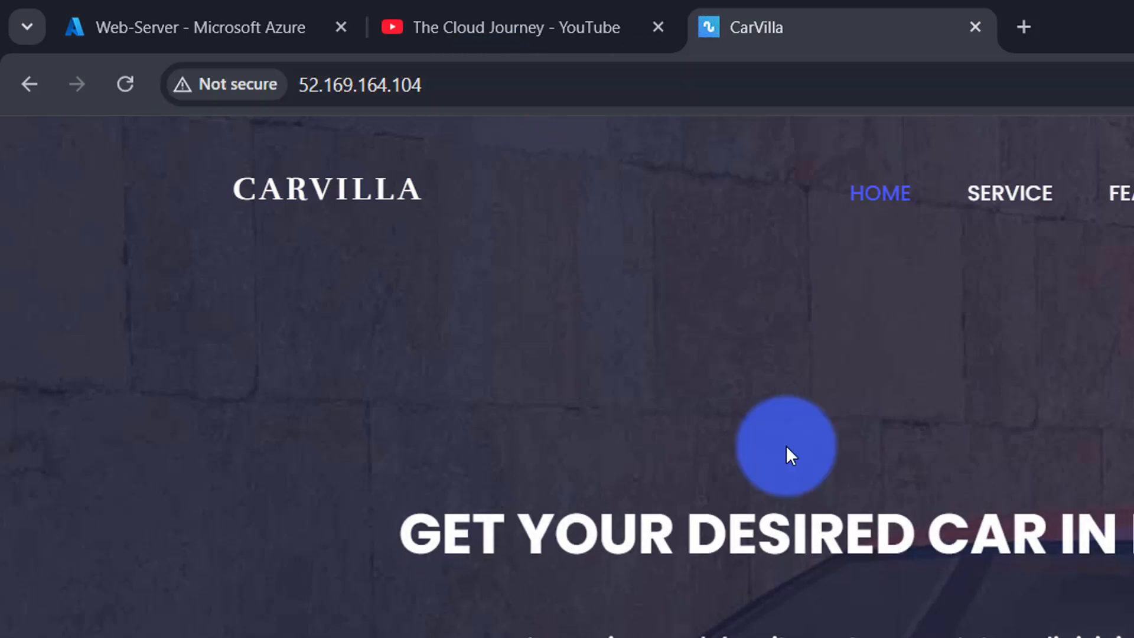
Examine the Carvilla homepage's hero, car search form, service cards and Newest Cars section, and return to the page's start
scroll(821, 536, "down", 10)
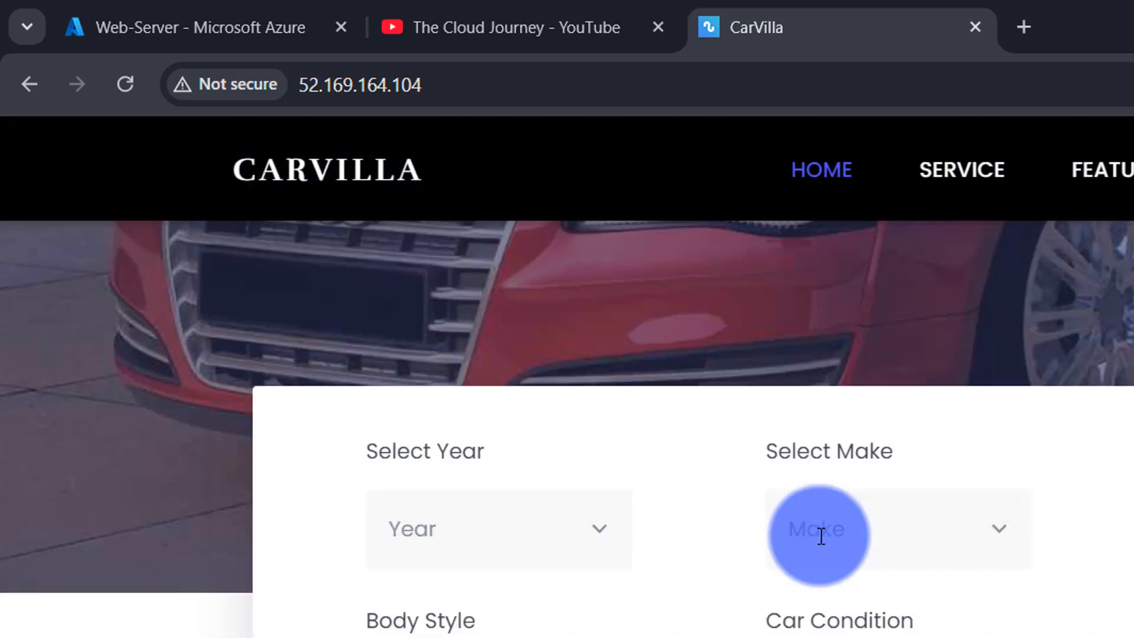
scroll(661, 432, "down", 3)
scroll(661, 432, "up", 9)
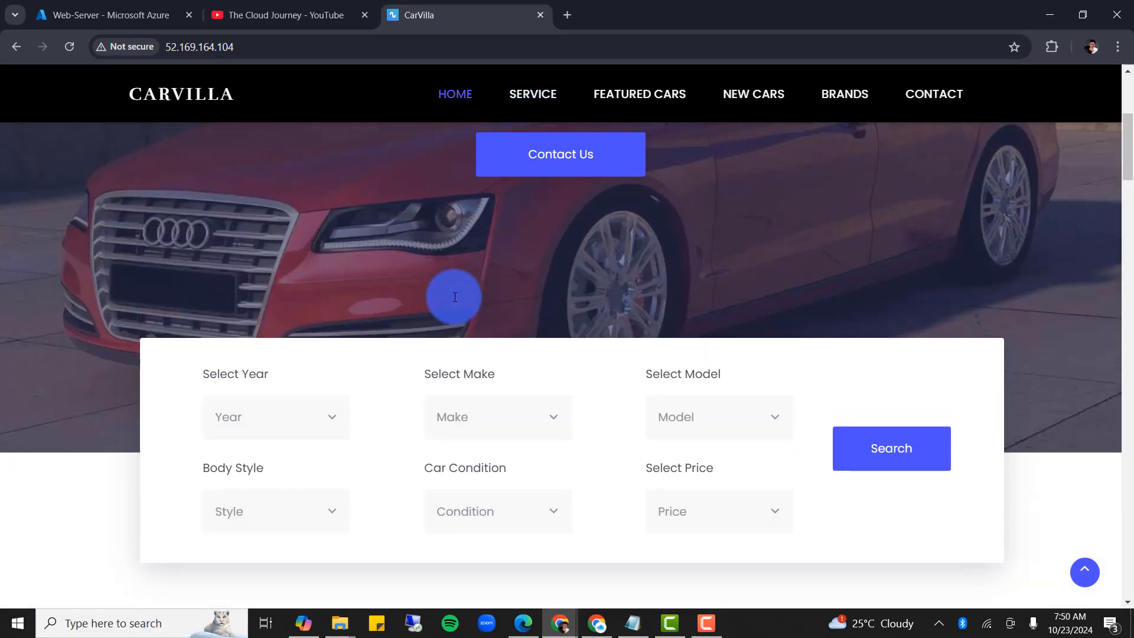
scroll(454, 297, "up", 5)
scroll(455, 297, "down", 7)
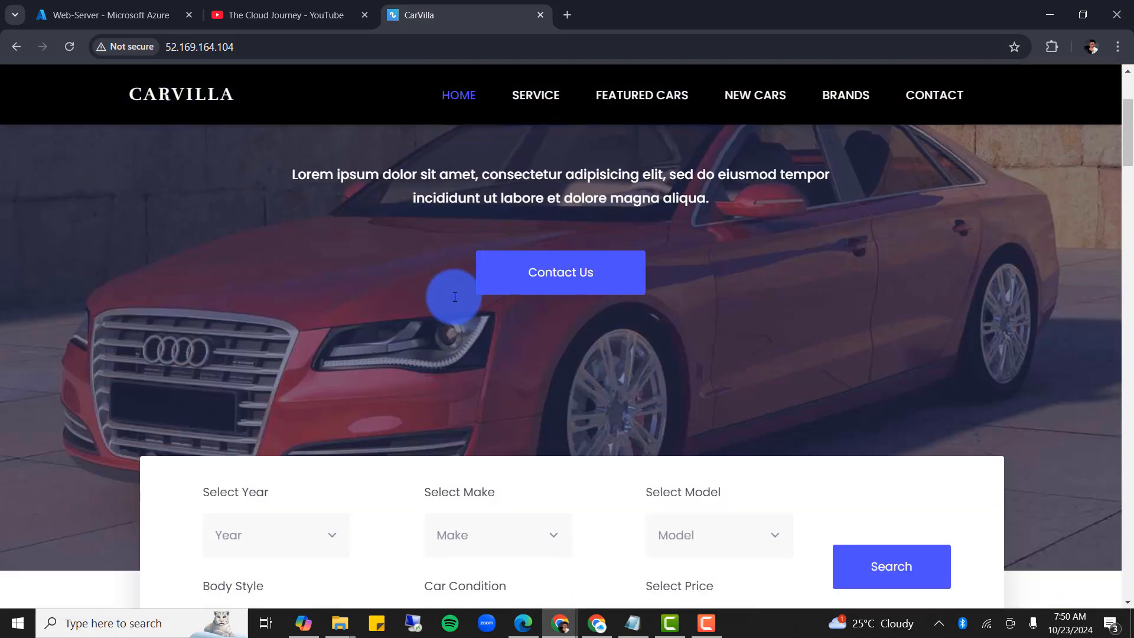
scroll(455, 297, "down", 15)
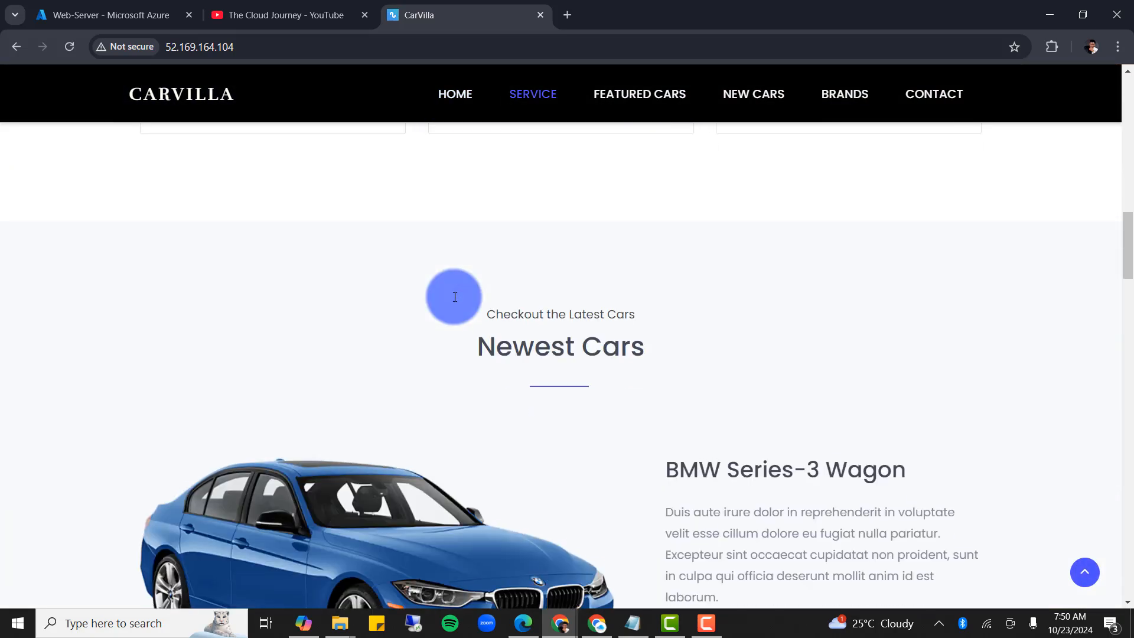
scroll(454, 297, "down", 3)
scroll(455, 297, "up", 20)
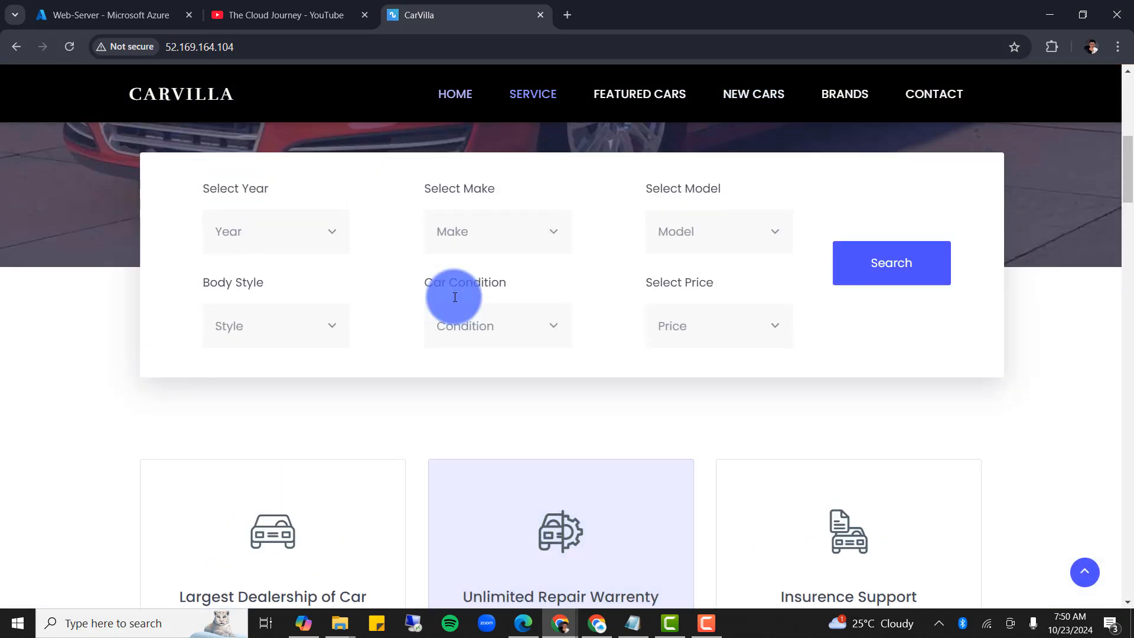
scroll(455, 297, "up", 4)
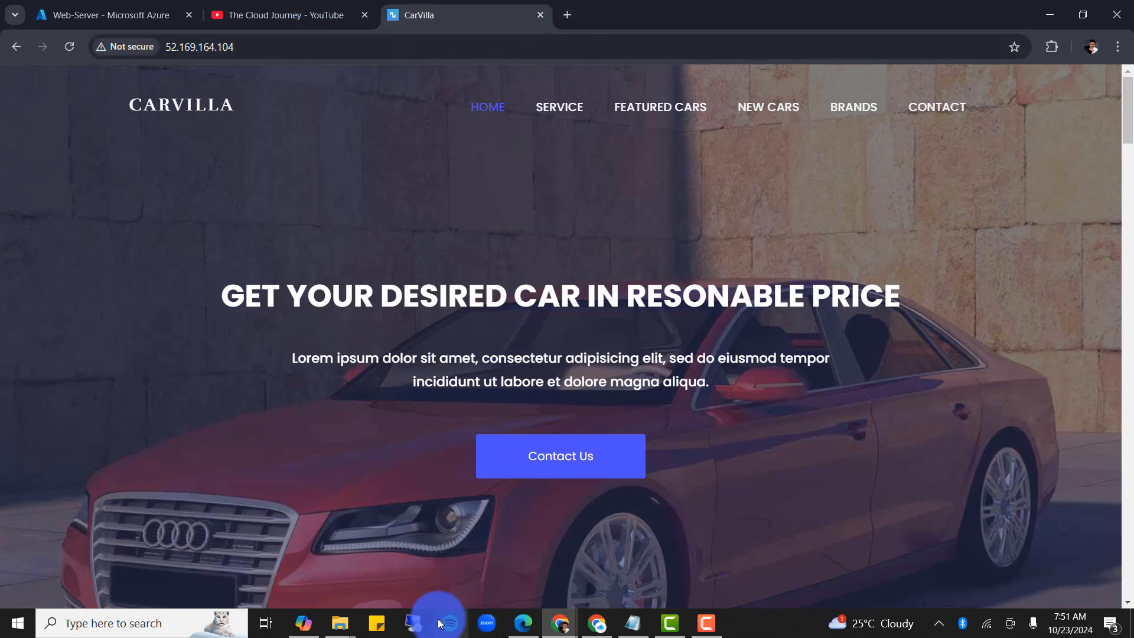
left_click(531, 634)
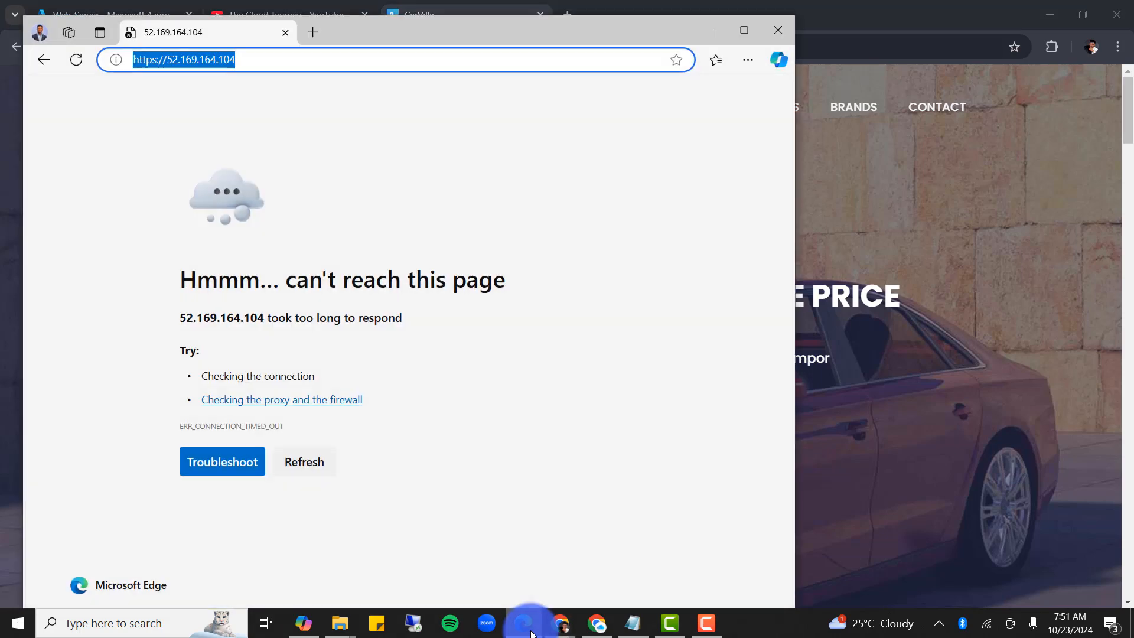
left_click(154, 62)
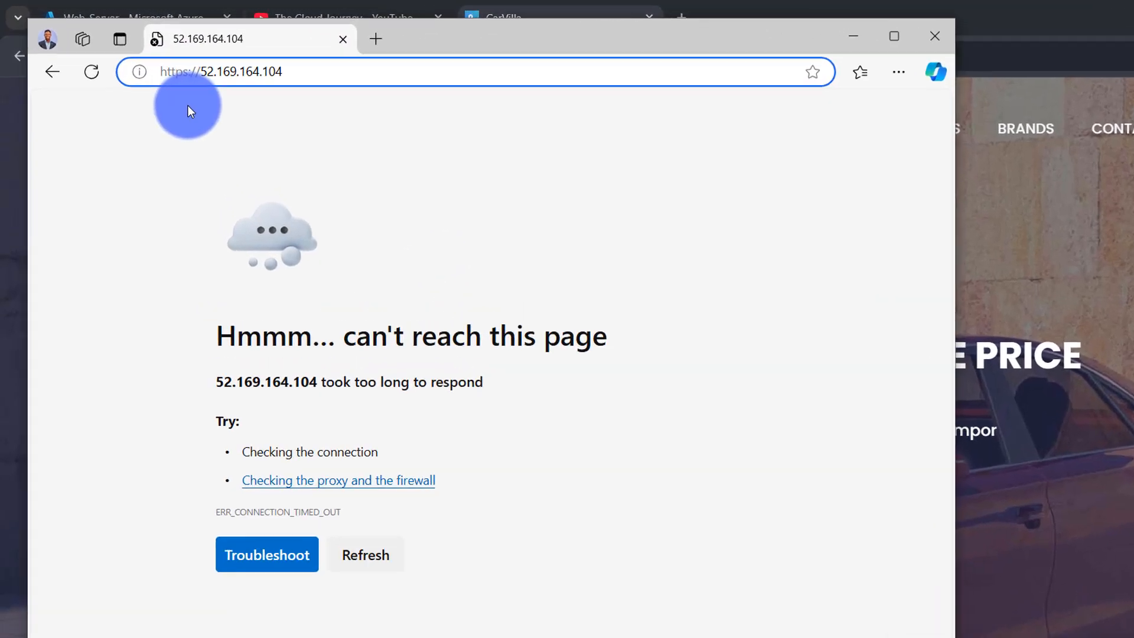
key("Delete")
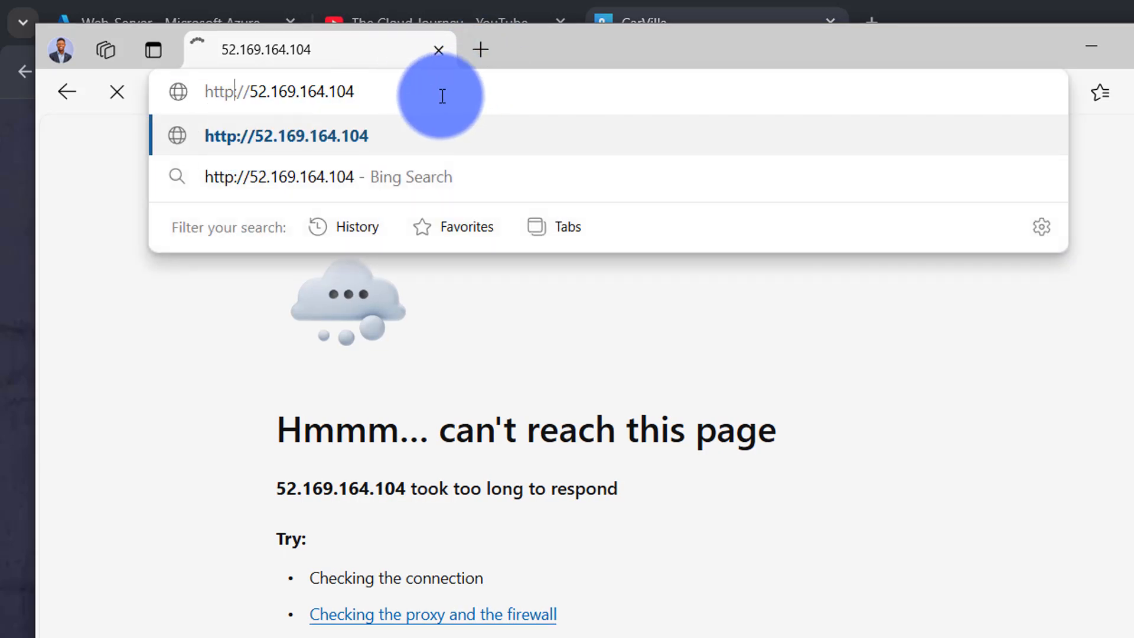
key("Return")
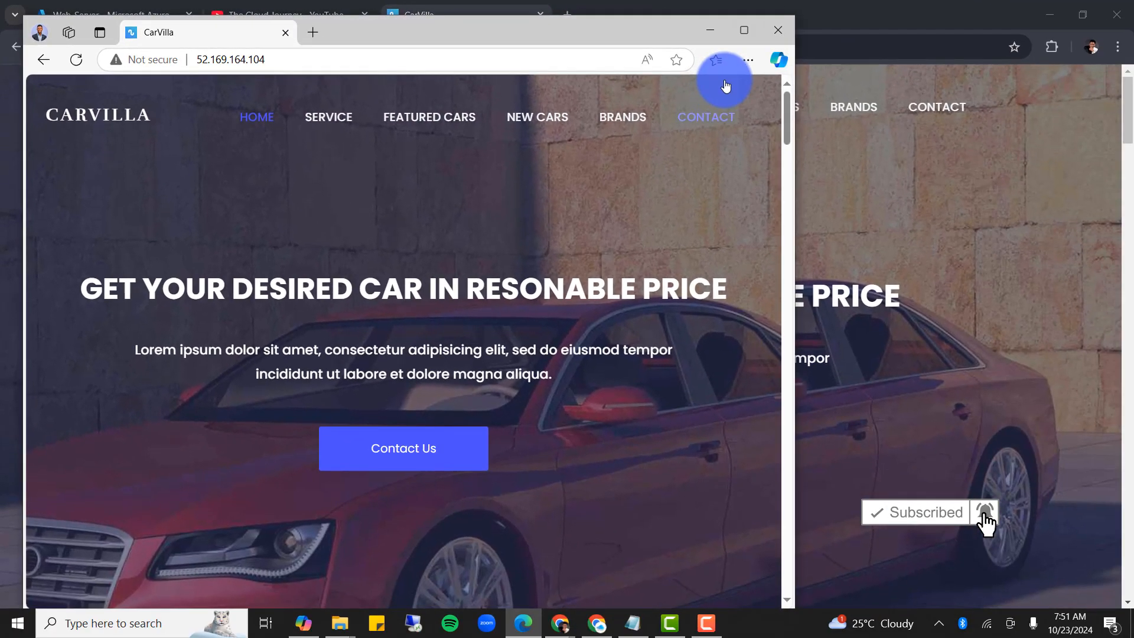
left_click(745, 28)
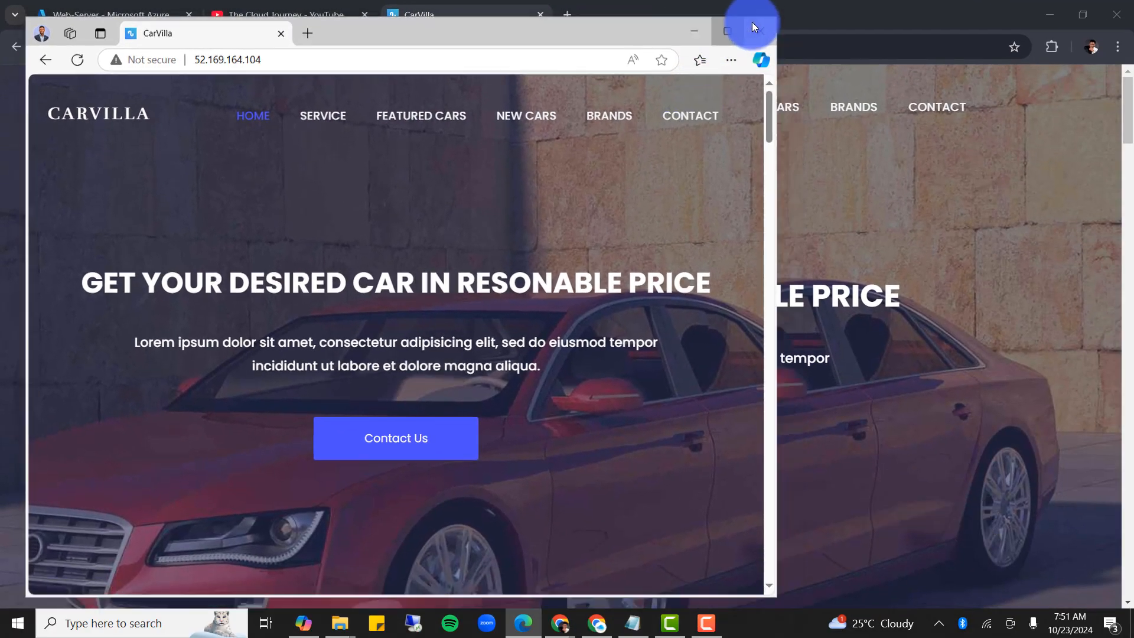
Examine the Carvilla site in Edge from the hero section through featured cars, client testimonials and brand logos to the footer
scroll(735, 196, "down", 9)
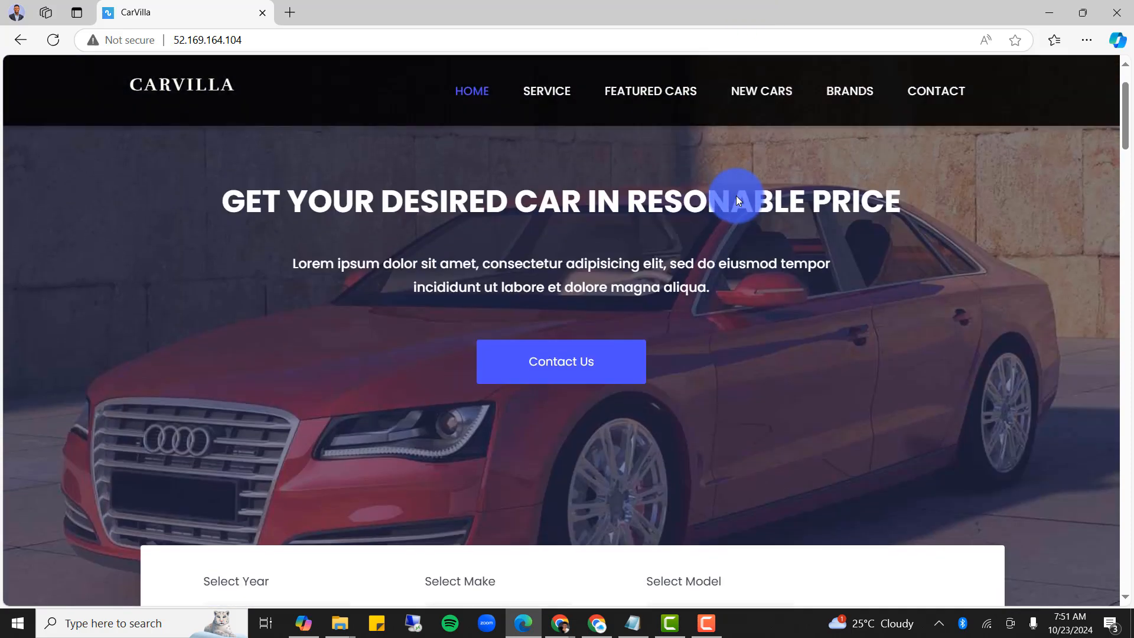
scroll(736, 196, "down", 15)
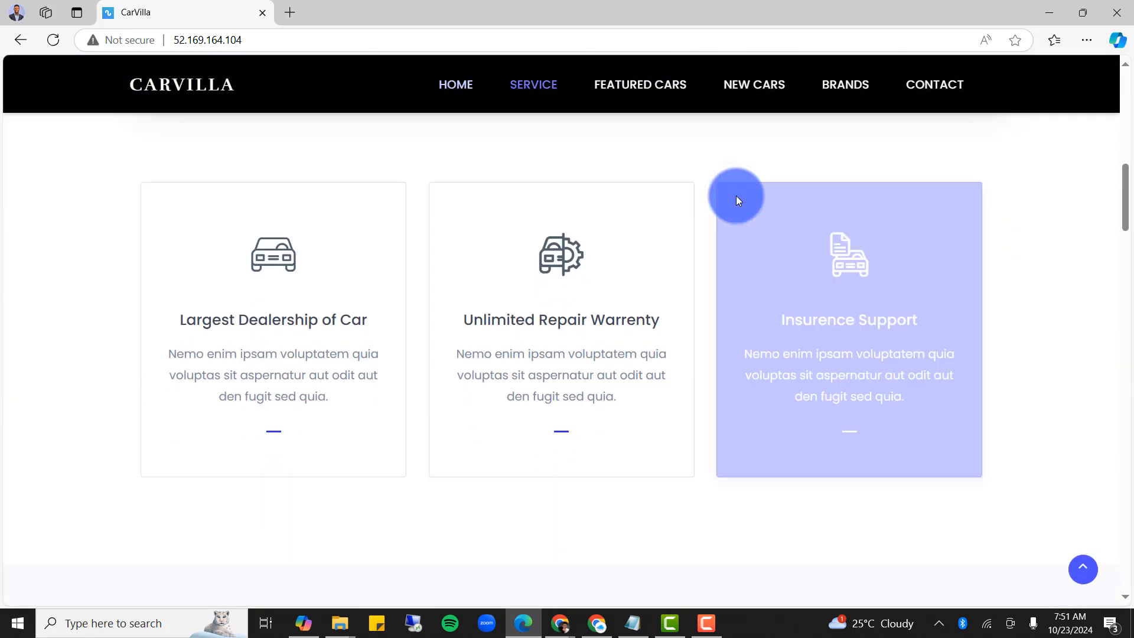
scroll(736, 196, "down", 1)
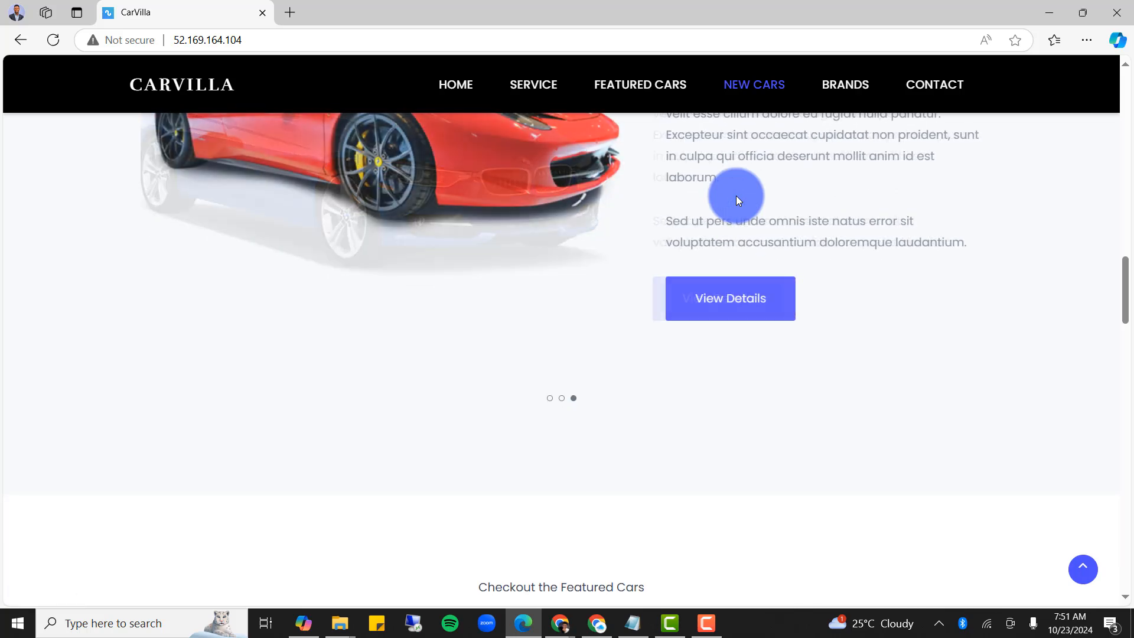
scroll(407, 309, "down", 3)
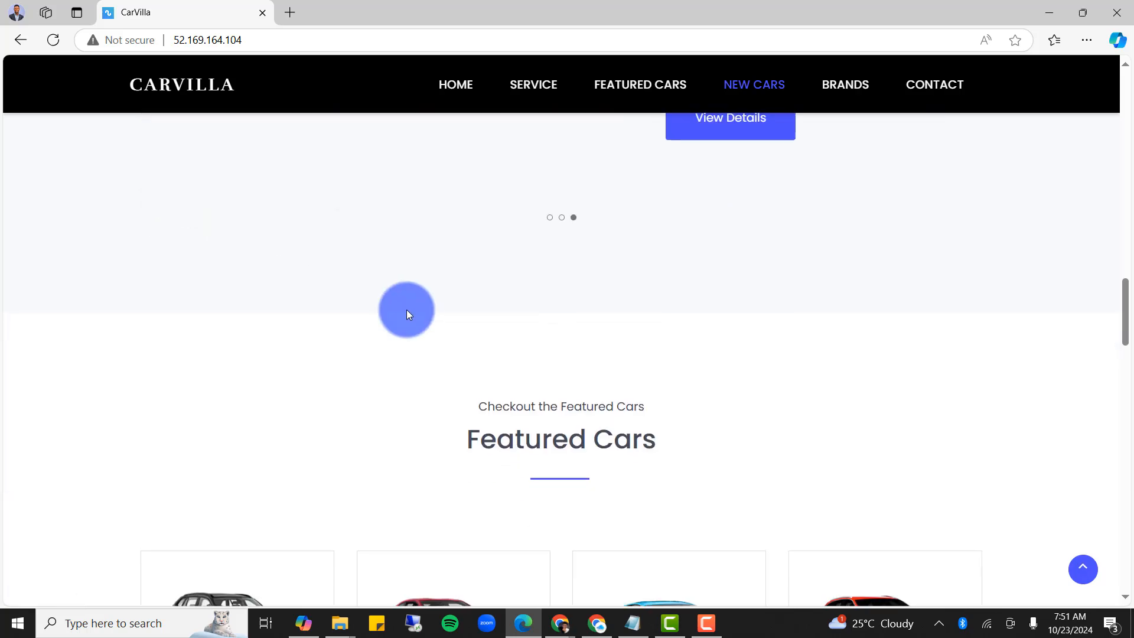
scroll(407, 310, "down", 7)
scroll(406, 309, "down", 10)
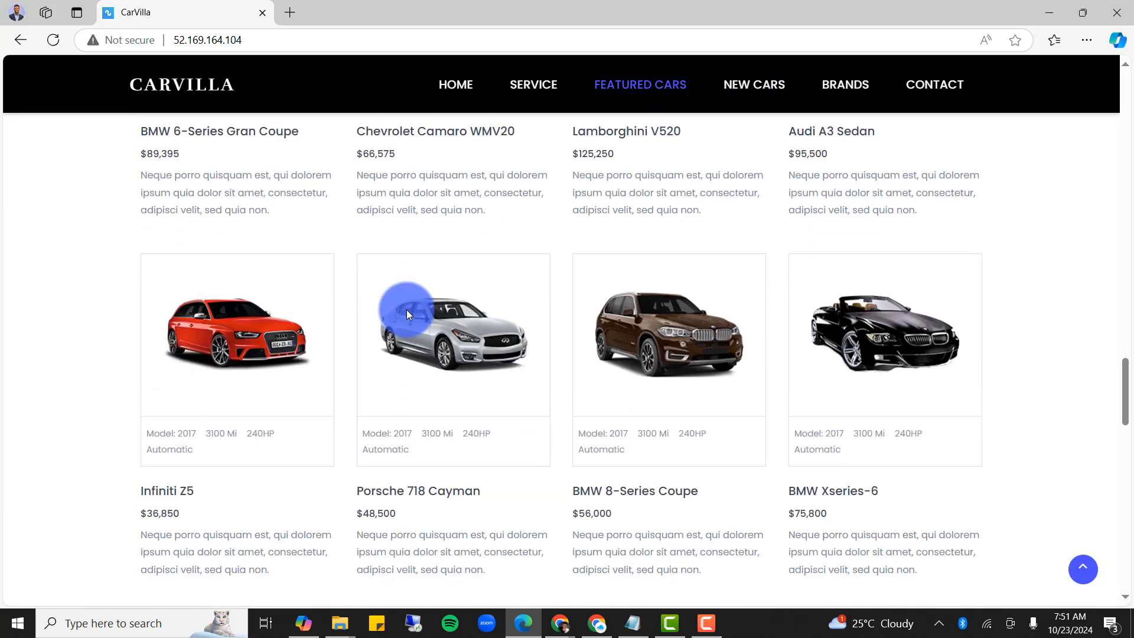
scroll(508, 440, "down", 4)
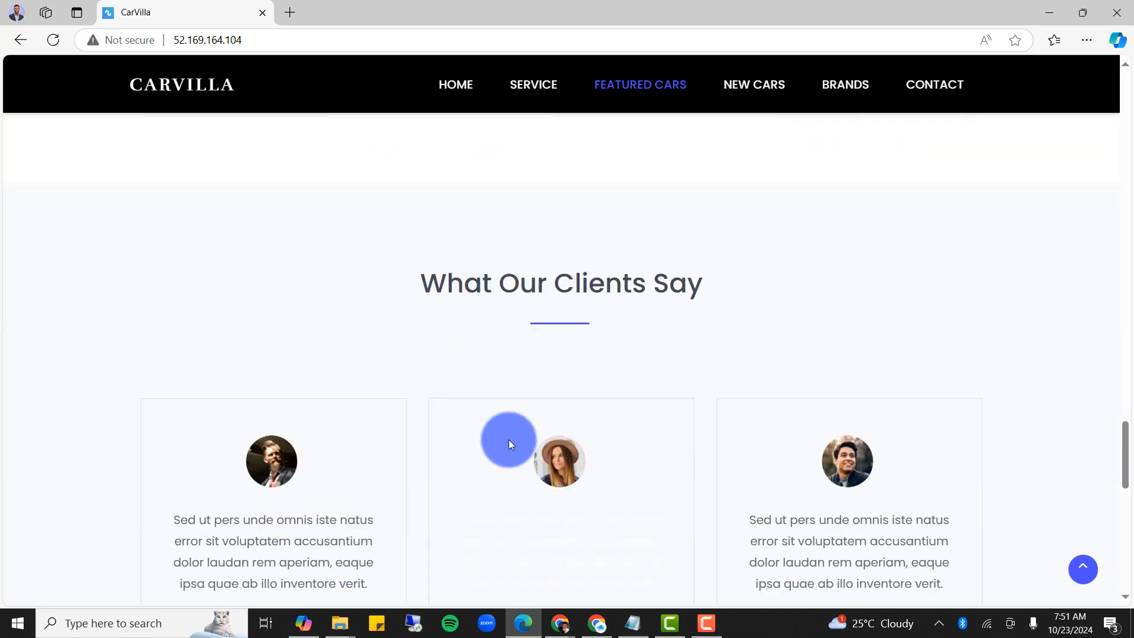
scroll(509, 440, "down", 3)
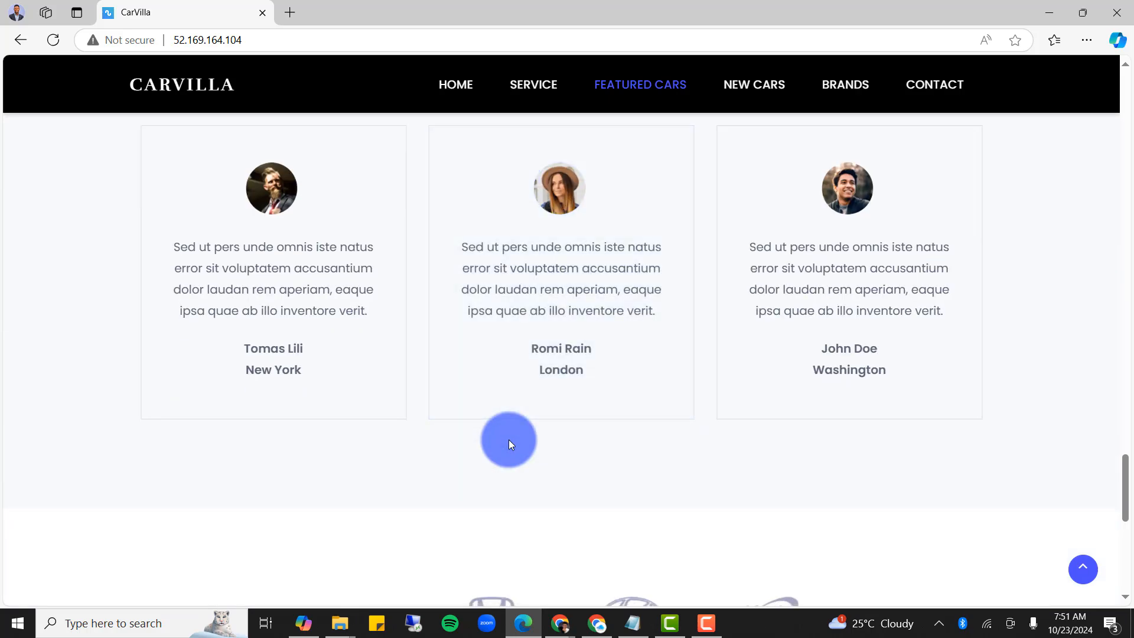
scroll(515, 357, "down", 2)
scroll(515, 356, "down", 3)
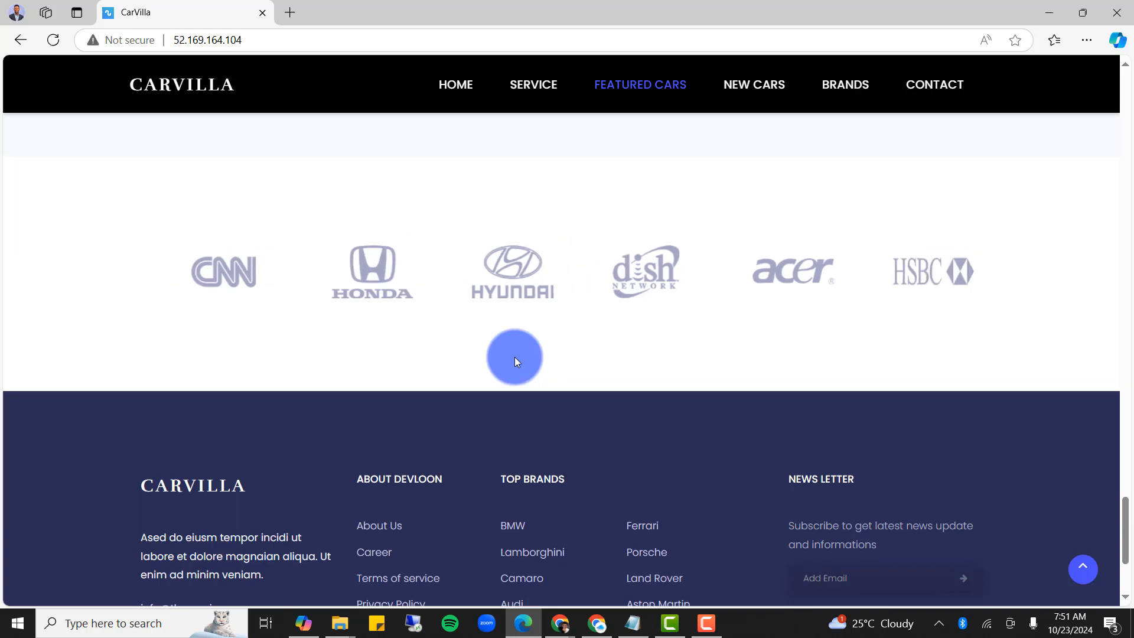
Recheck the Newest Cars carousel, and review the page from its start through the search form and service cards
scroll(515, 357, "up", 10)
scroll(515, 357, "up", 12)
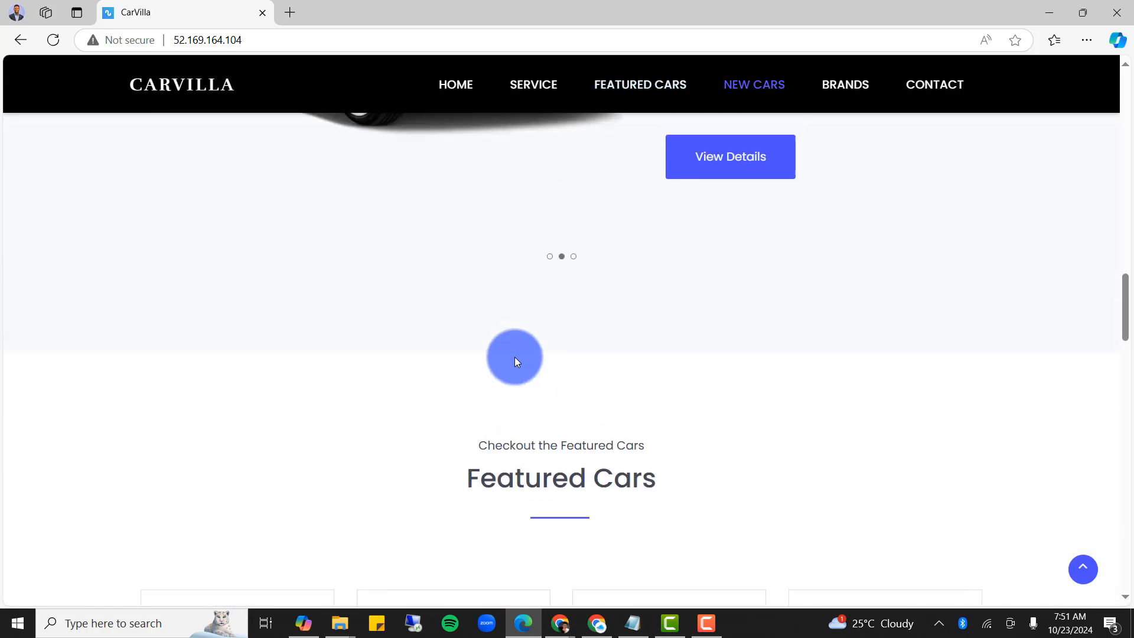
scroll(515, 356, "down", 2)
scroll(515, 357, "up", 7)
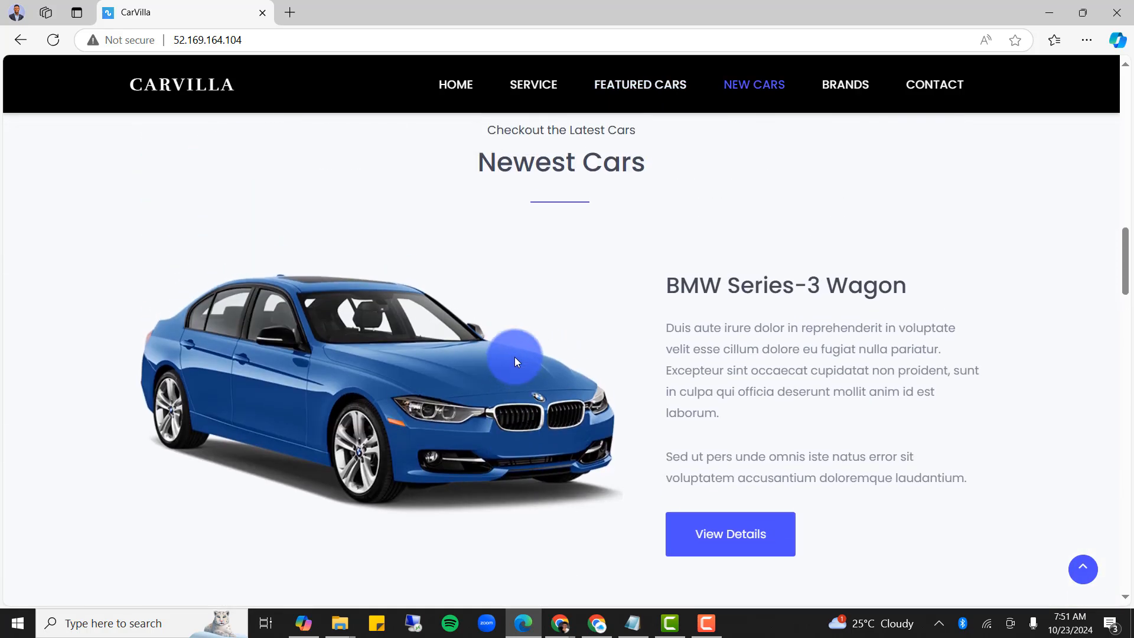
scroll(515, 357, "down", 2)
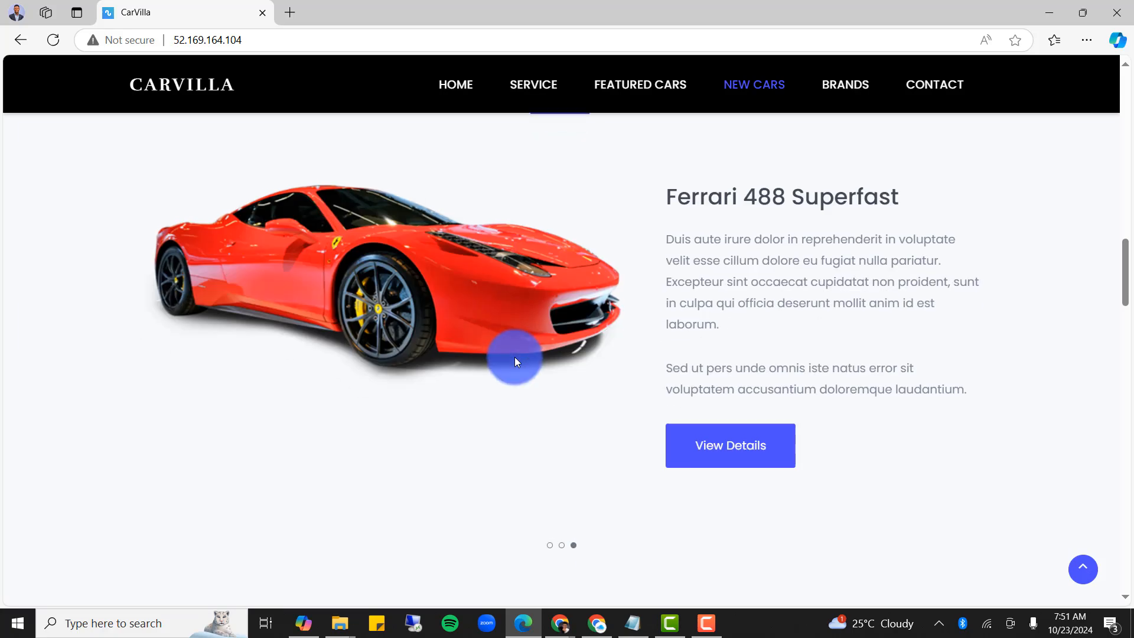
scroll(515, 357, "up", 8)
scroll(515, 356, "up", 10)
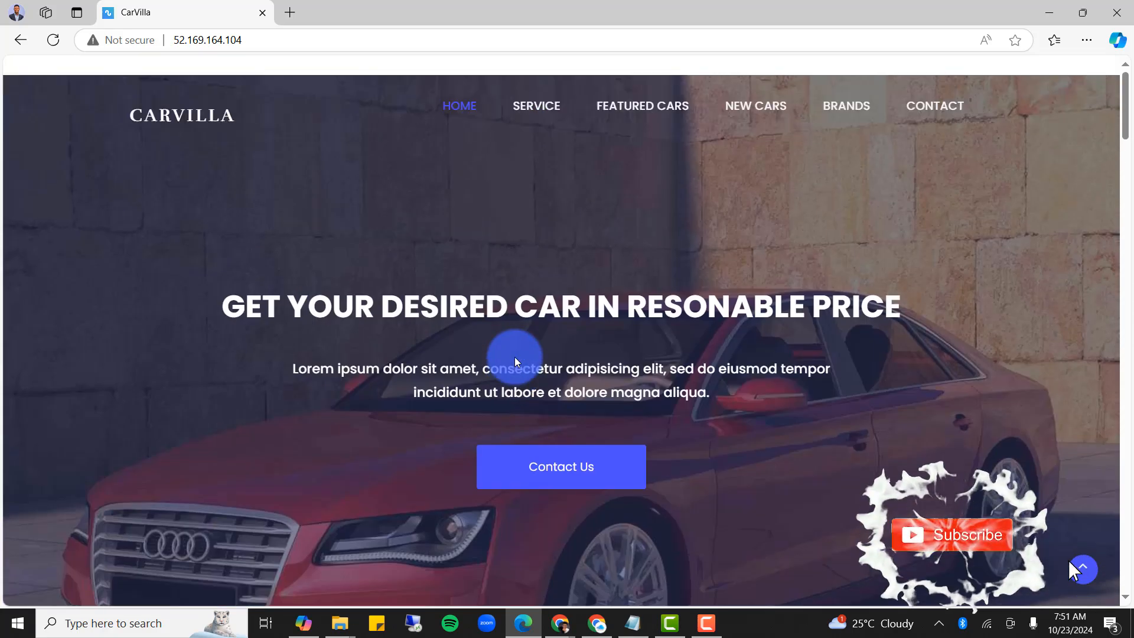
scroll(515, 357, "down", 5)
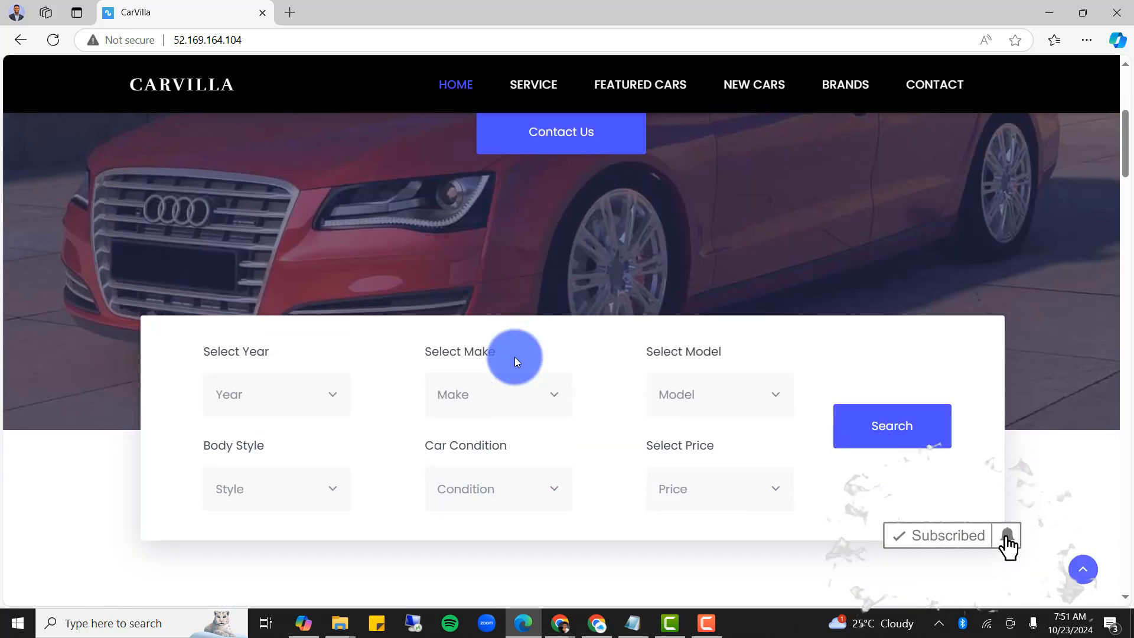
scroll(515, 356, "down", 8)
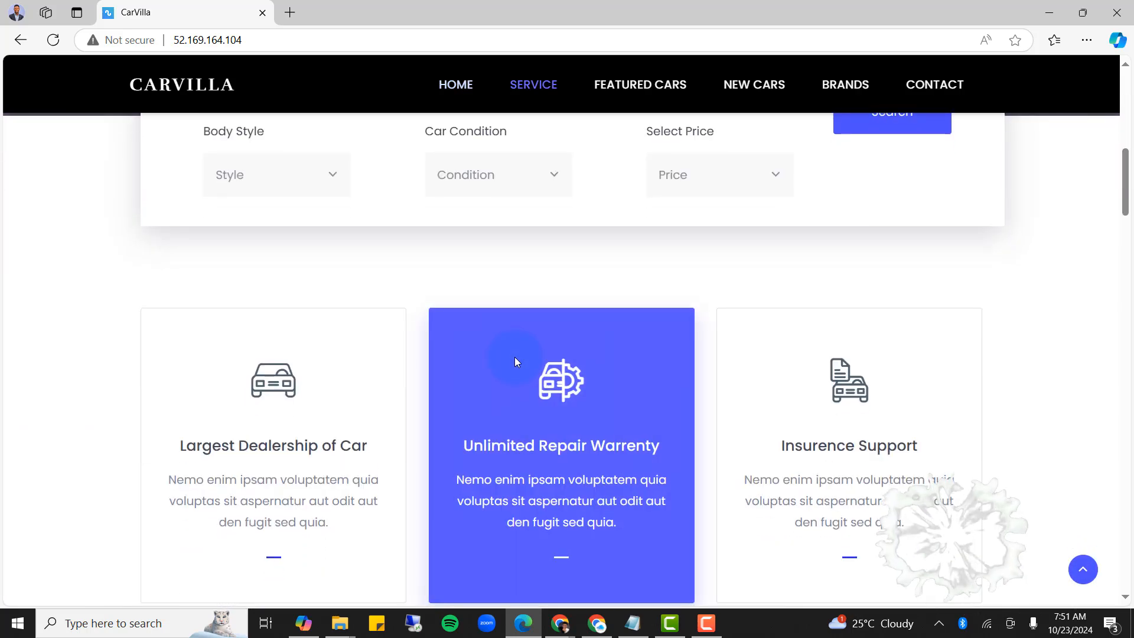
scroll(726, 512, "down", 2)
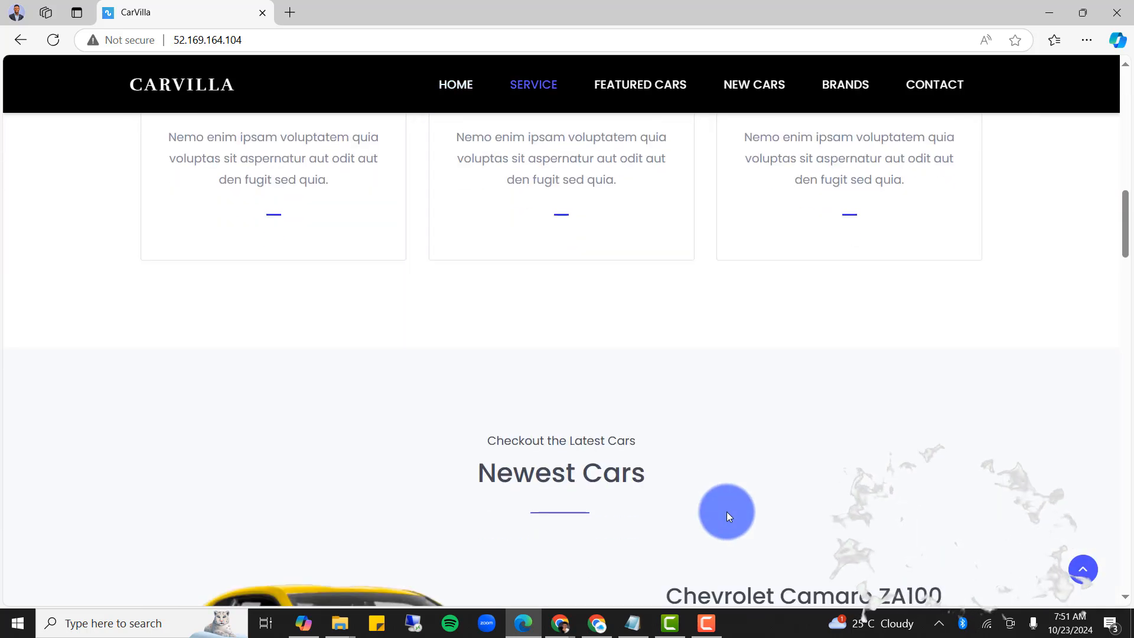